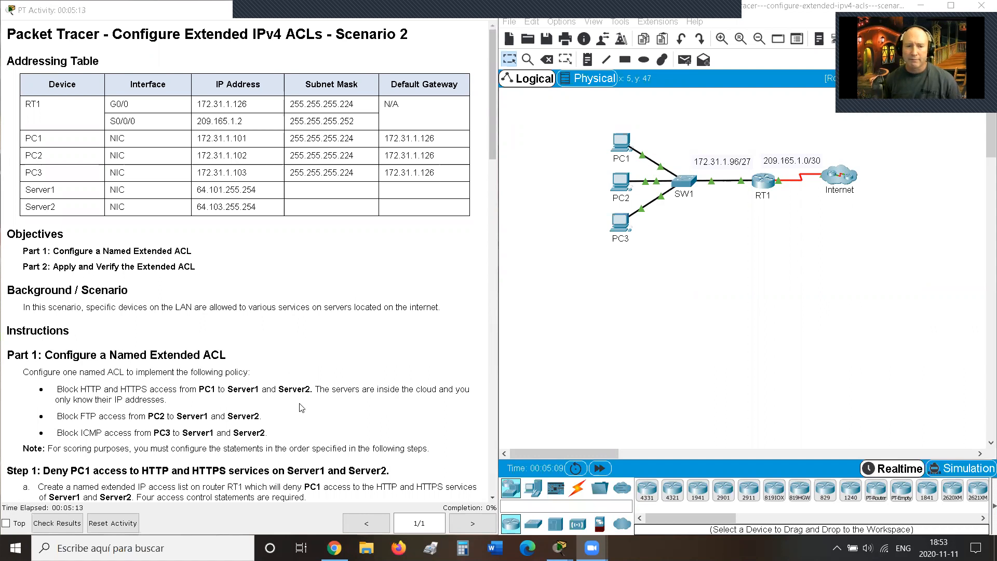
Step: Scroll the instructions to Step 1 items b–d showing RT1's deny commands
scroll(302, 407, down, 4)
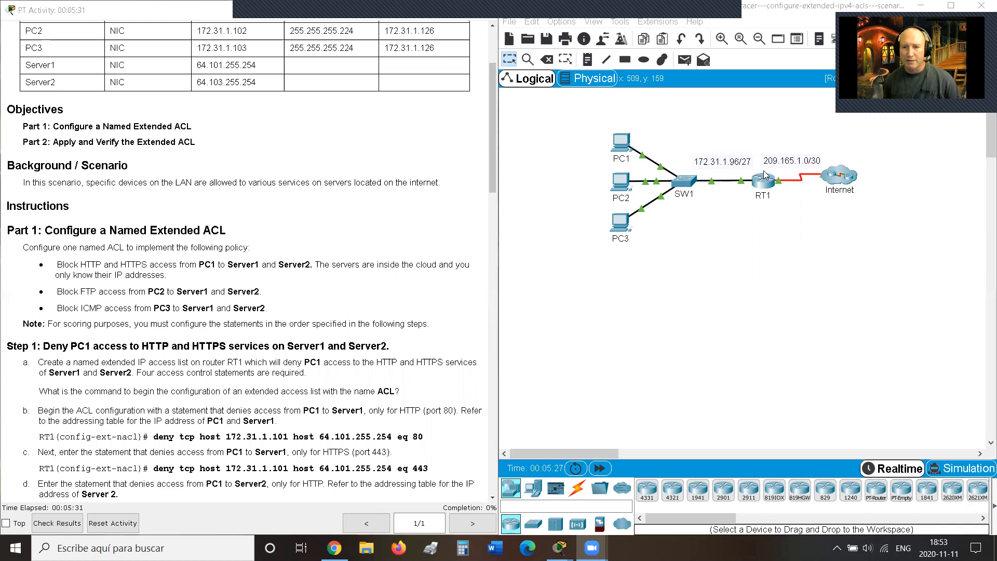
Step: Send a simple test PDU from PC1 to Server2 through the Internet cloud
click(836, 180)
click(791, 293)
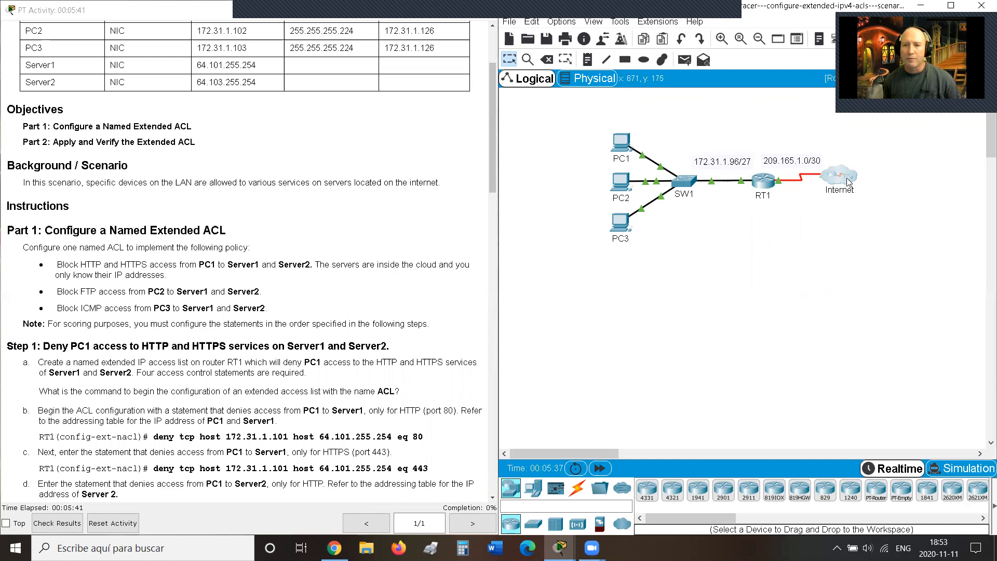
click(682, 62)
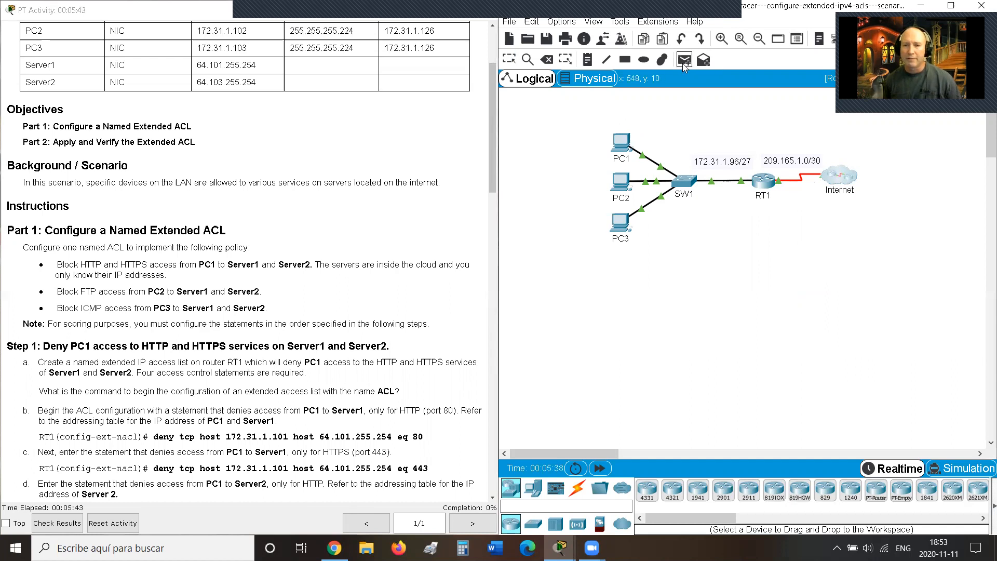
click(625, 146)
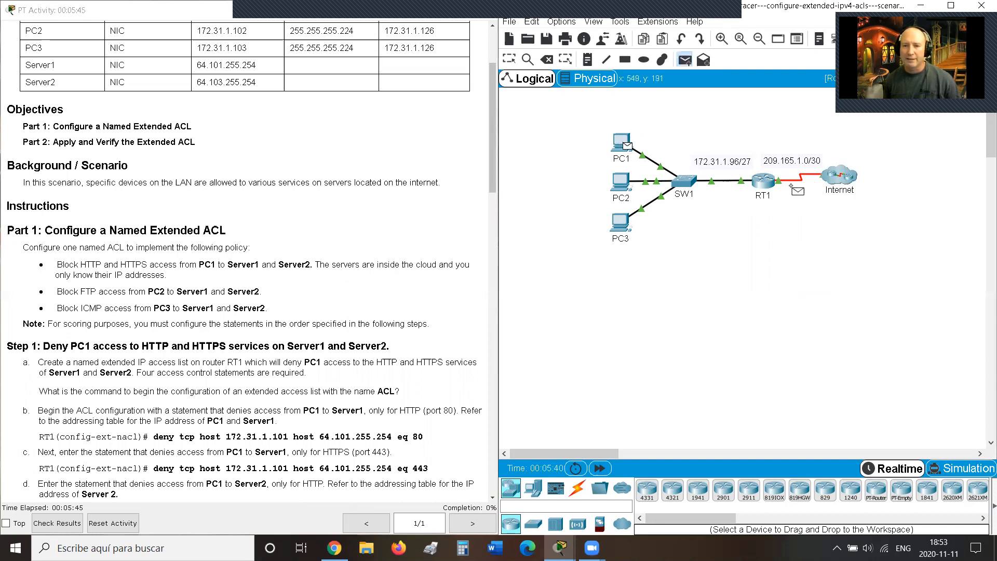
click(844, 179)
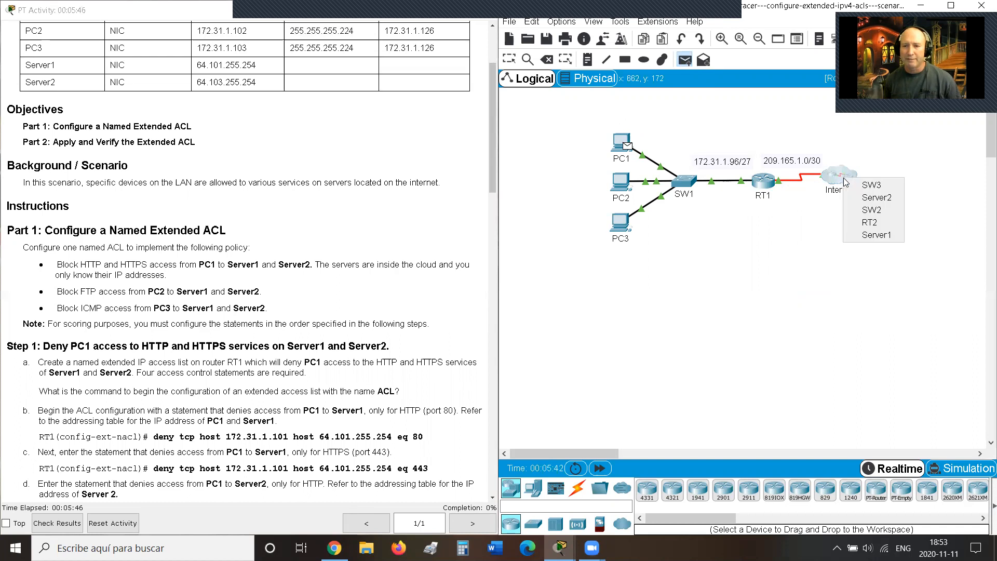
click(874, 199)
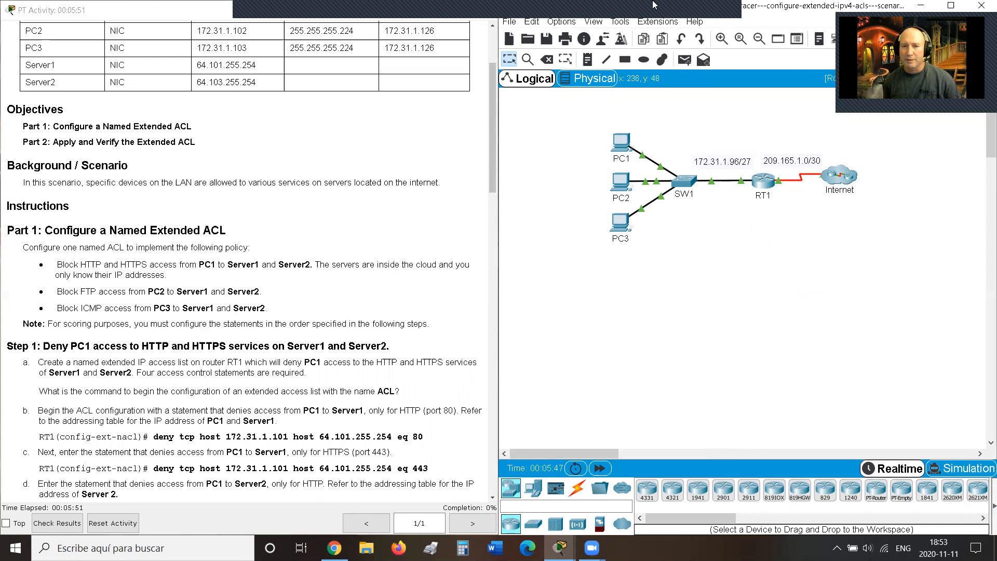
Step: Send a simple test PDU from PC3 to Server1 through the Internet cloud
click(684, 60)
click(621, 222)
click(854, 168)
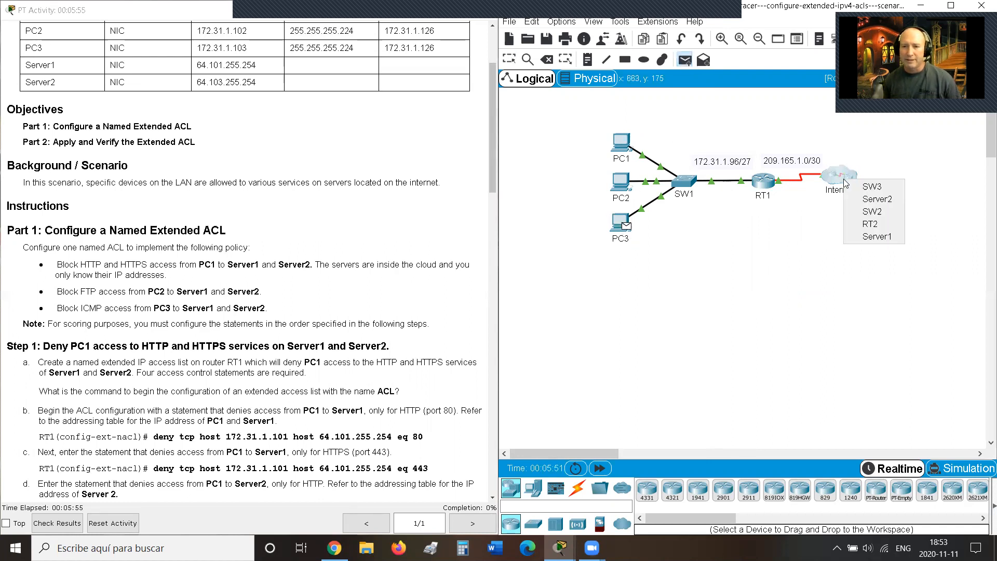
click(874, 237)
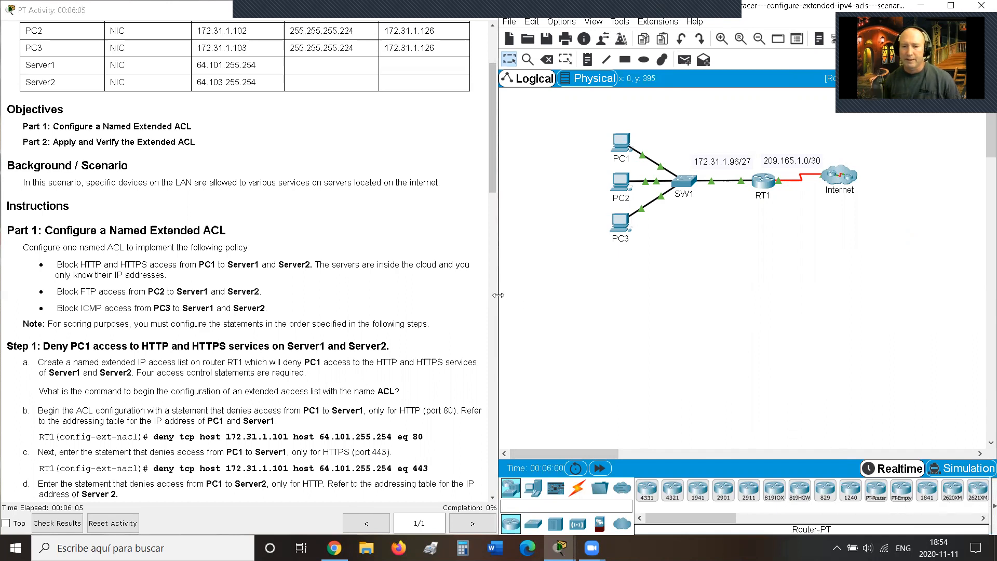
Step: With the PDU results panel widened, send a simple PDU from PC1 to Server1 via the Internet cloud
drag(498, 295, 337, 291)
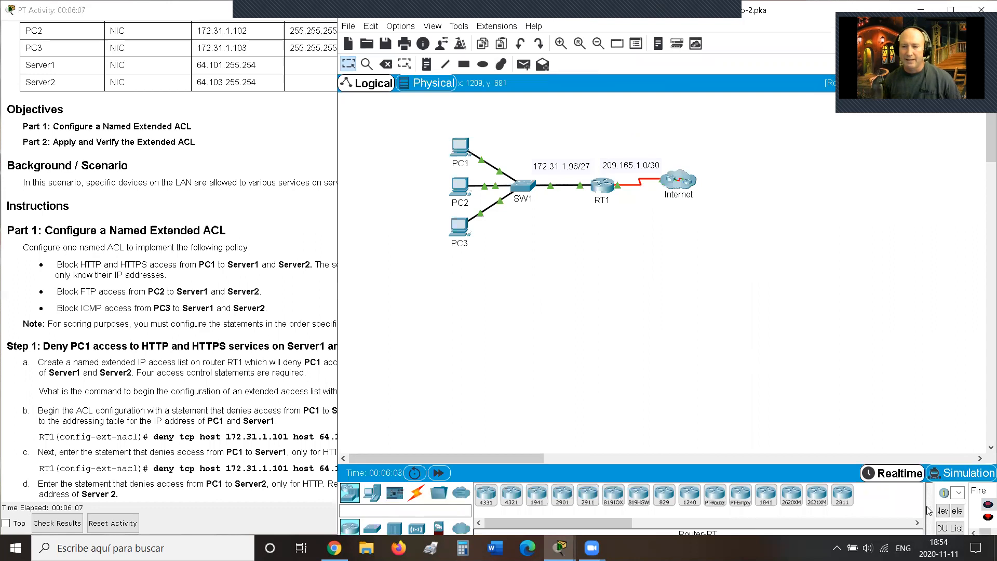
drag(929, 511, 849, 518)
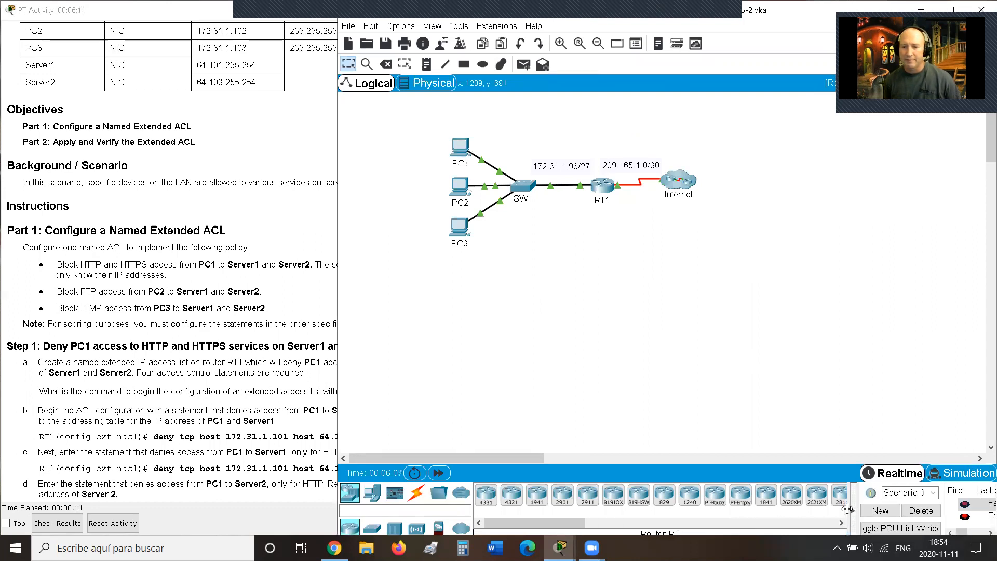
drag(829, 510, 810, 511)
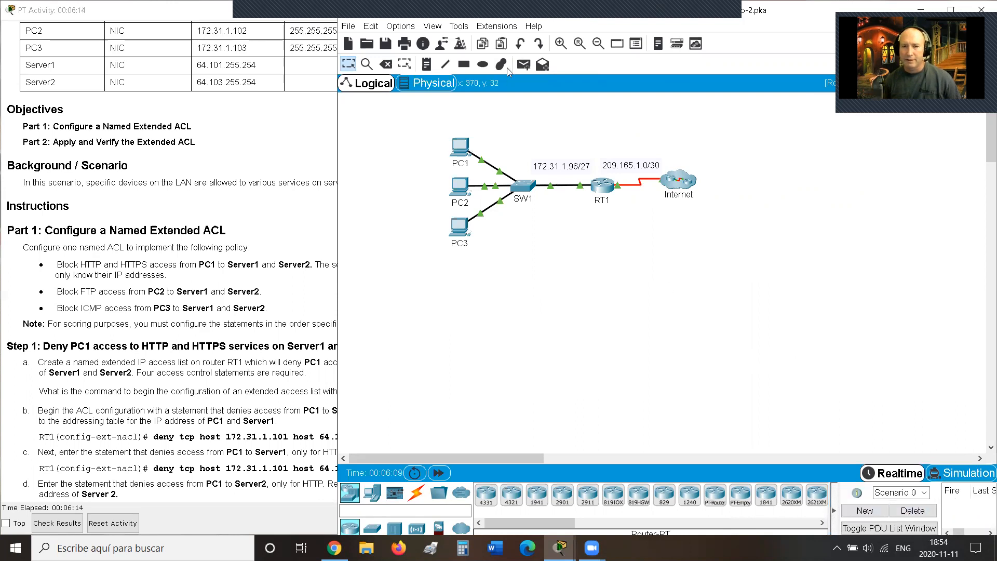
click(524, 64)
click(459, 147)
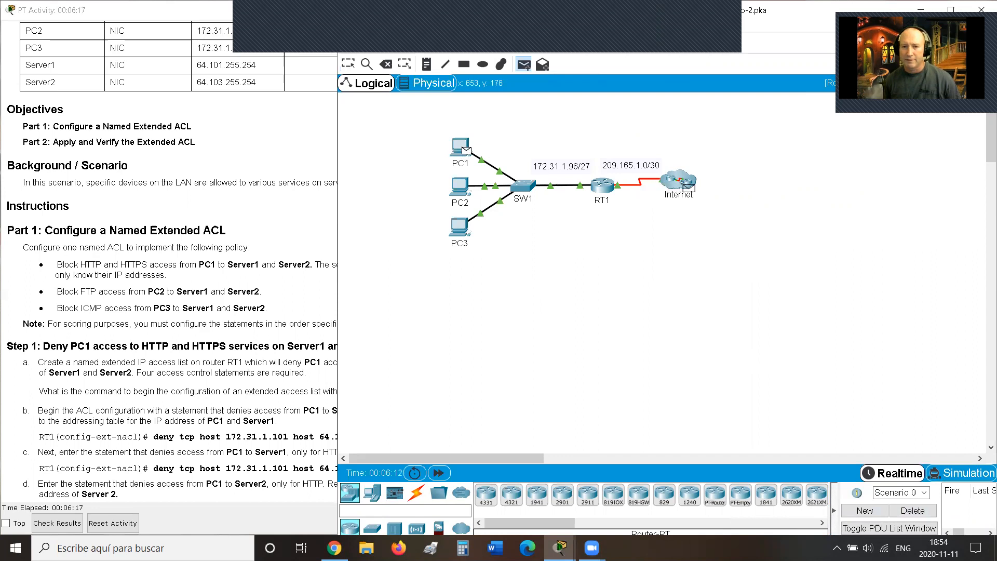
click(684, 183)
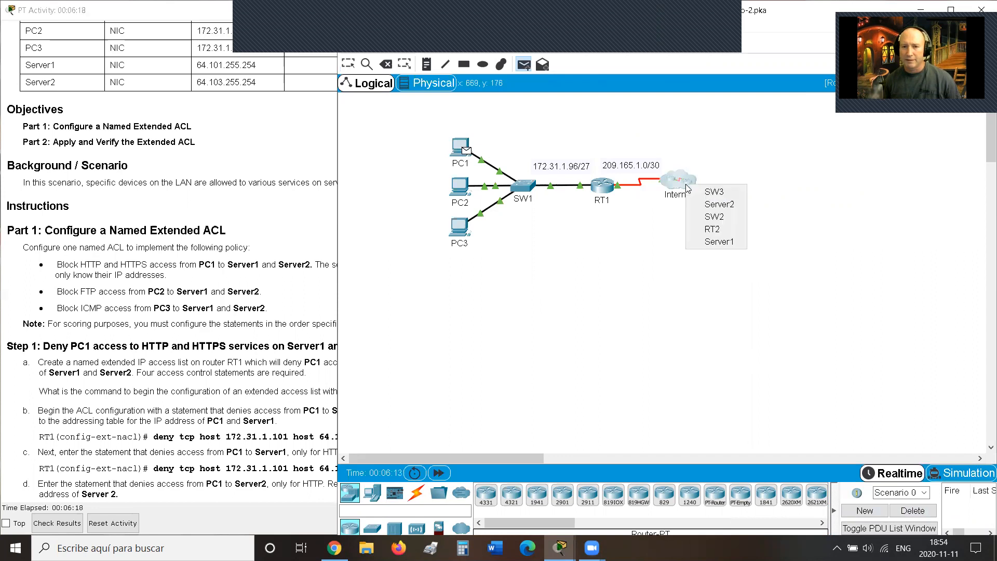
click(720, 244)
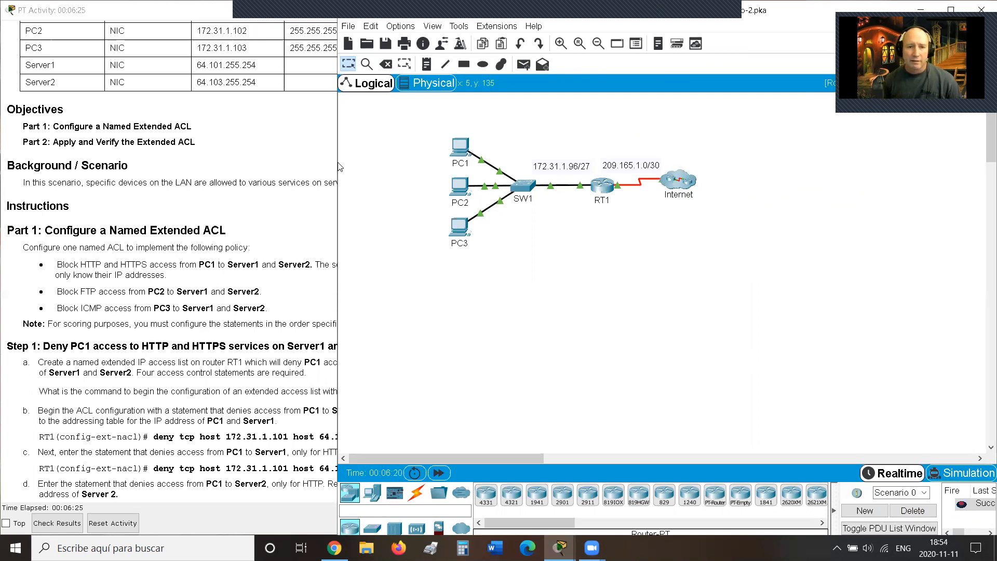
drag(334, 162, 500, 183)
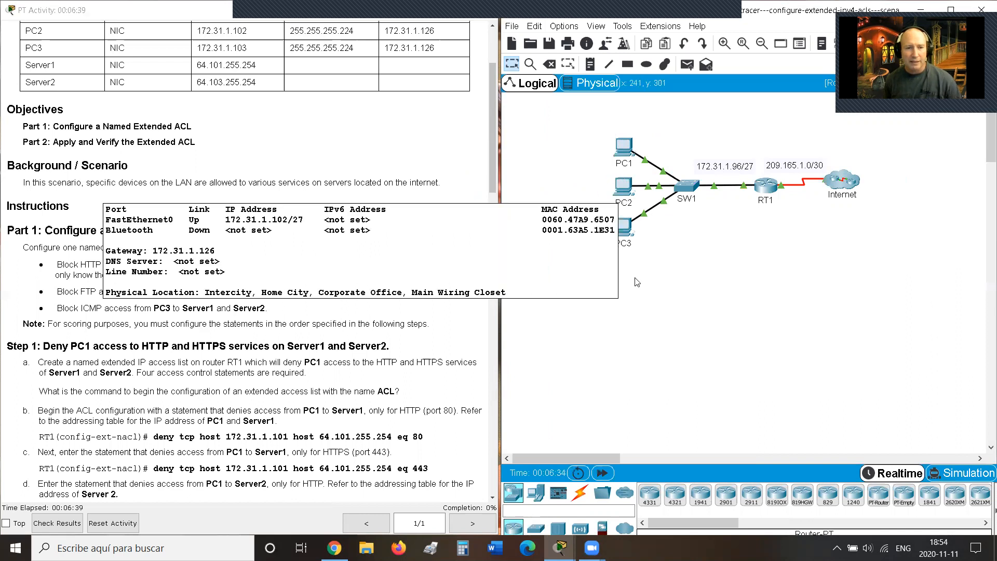
Step: Scroll to Step 3's ICMP deny statements and highlight the required list name 'ACL'
mouse_move(623, 227)
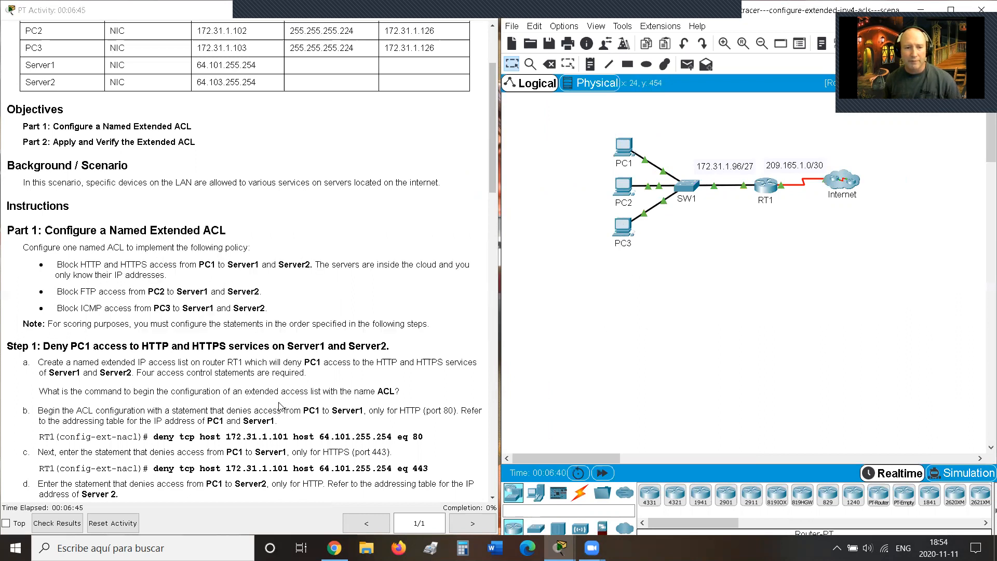
scroll(278, 406, down, 8)
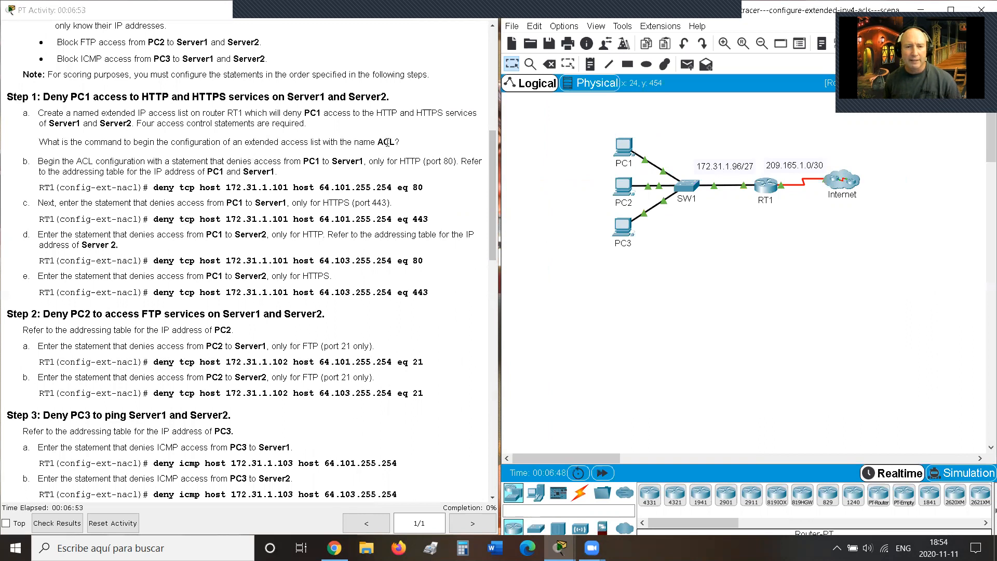
drag(408, 147, 38, 145)
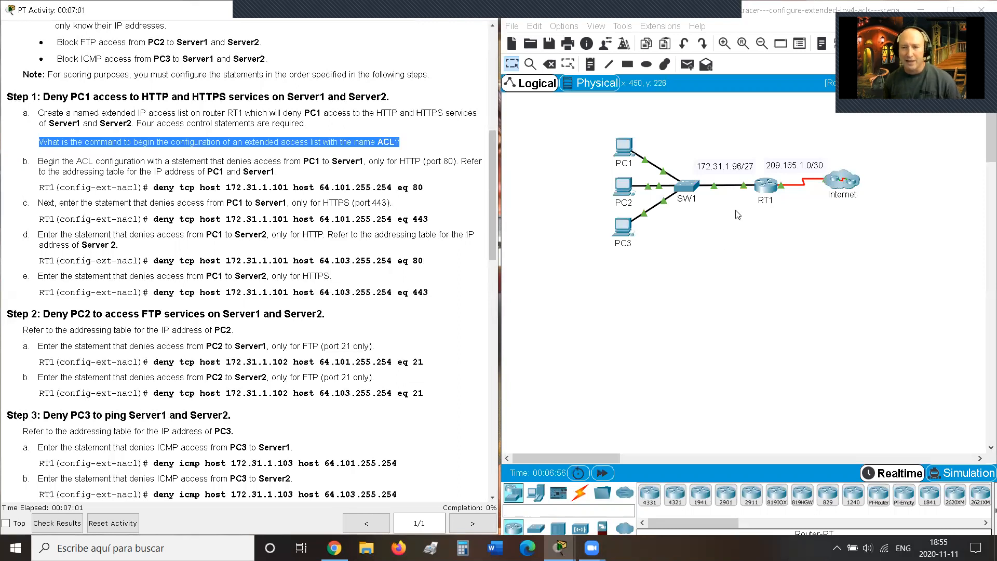
double_click(384, 142)
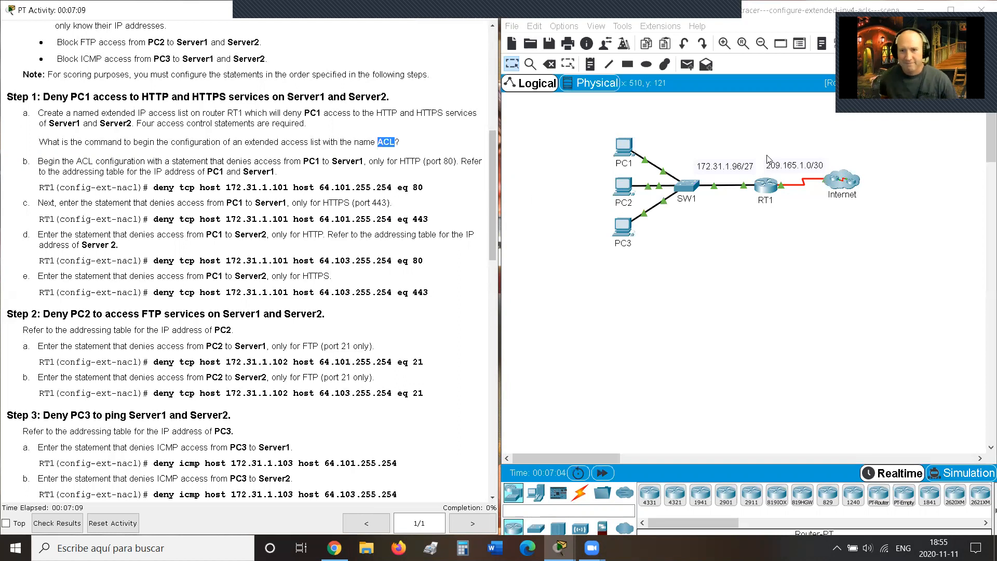
Step: Open RT1's CLI tab and resize its window into a wider console
click(771, 187)
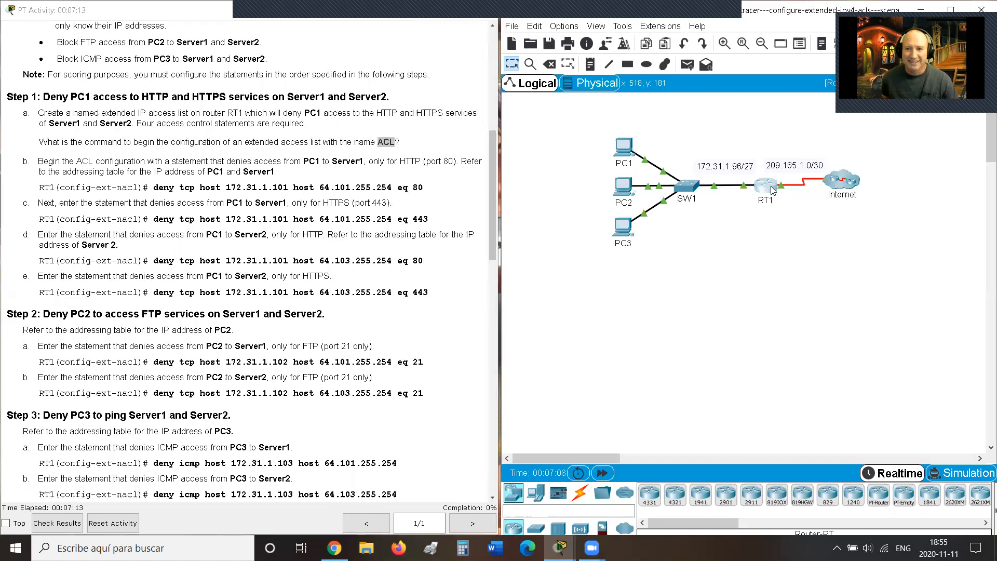
click(429, 130)
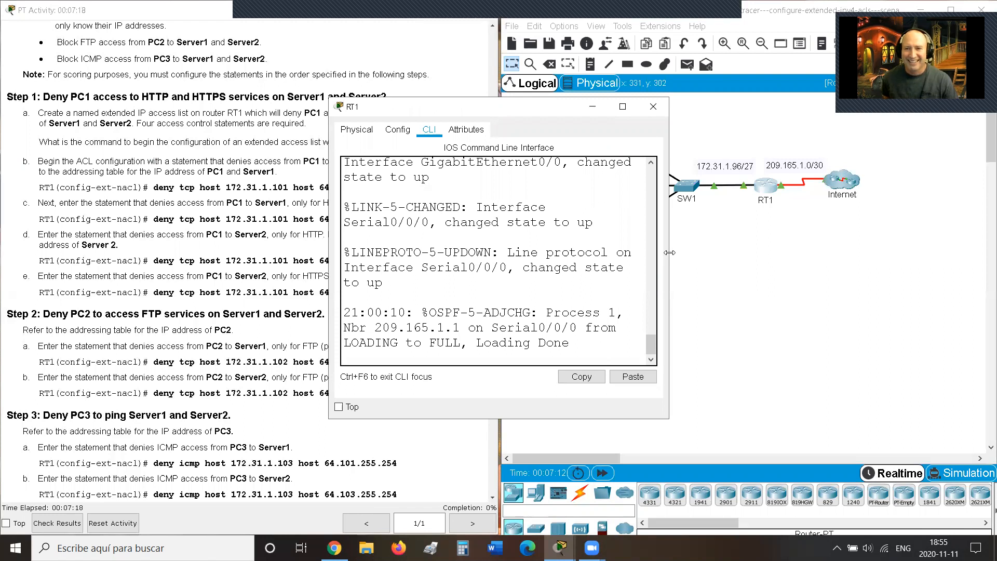
drag(669, 253, 982, 252)
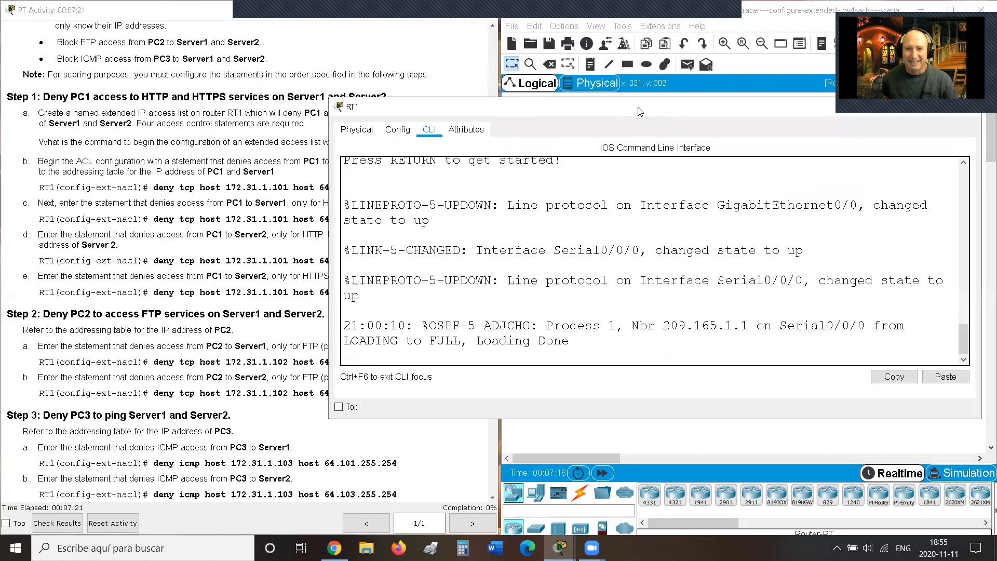
drag(652, 115, 663, 125)
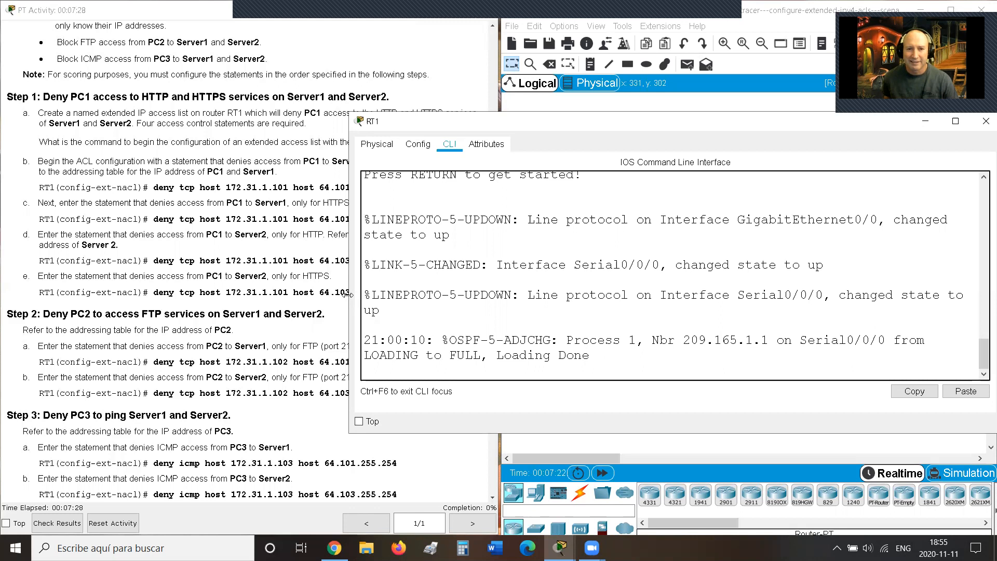
drag(347, 295, 443, 297)
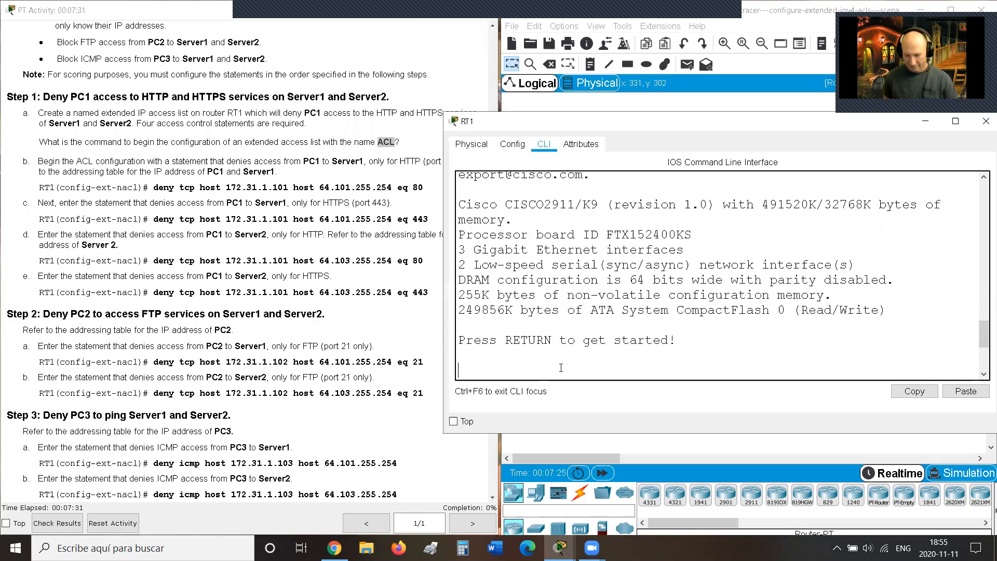
Step: Enter privileged EXEC mode on RT1 and run 'show run'
key(Return)
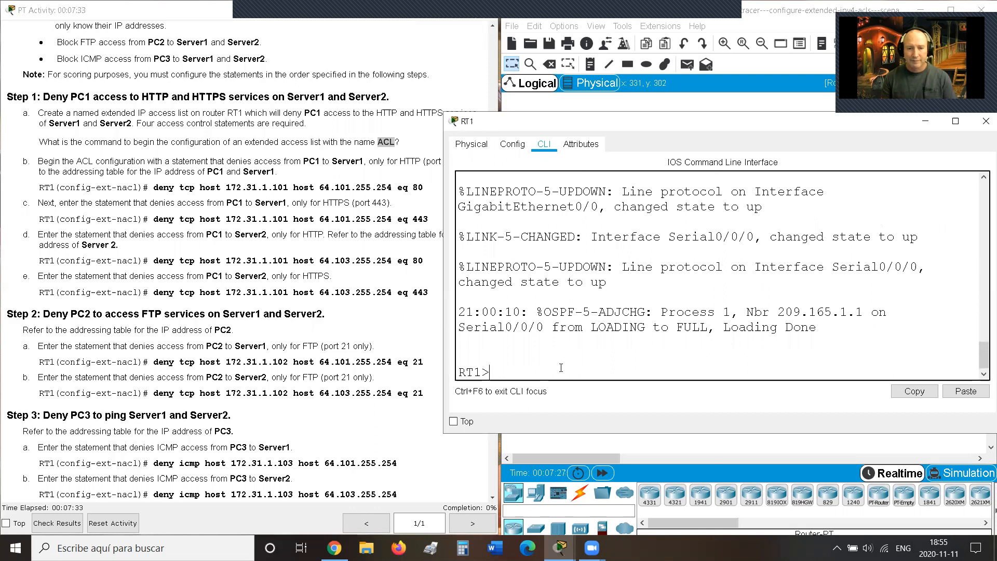
text(en)
key(Return)
text(show)
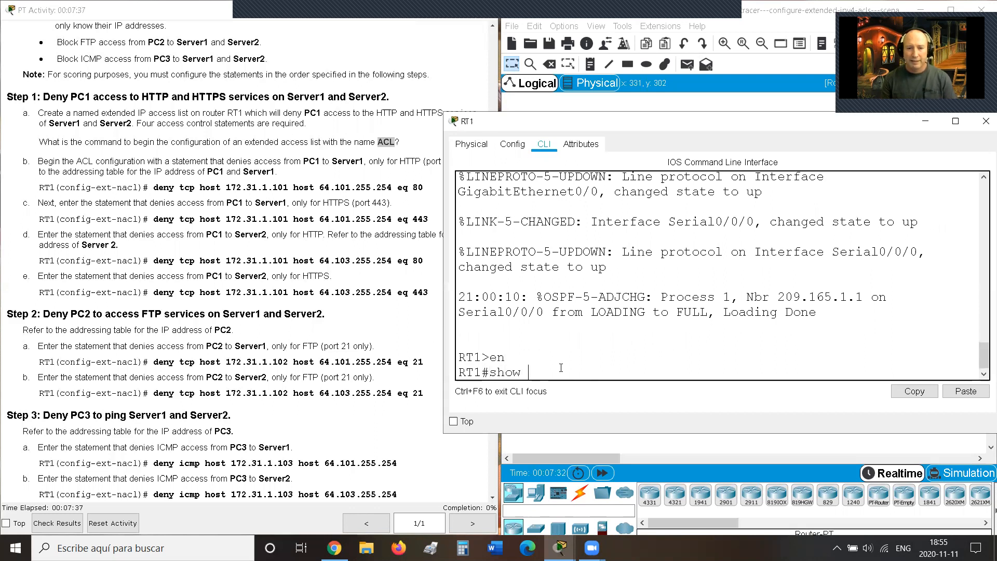
text( run)
key(Return)
Step: Page down to G0/0 and highlight its address 172.31.1.126 255.255.255.224
key(space)
key(space)
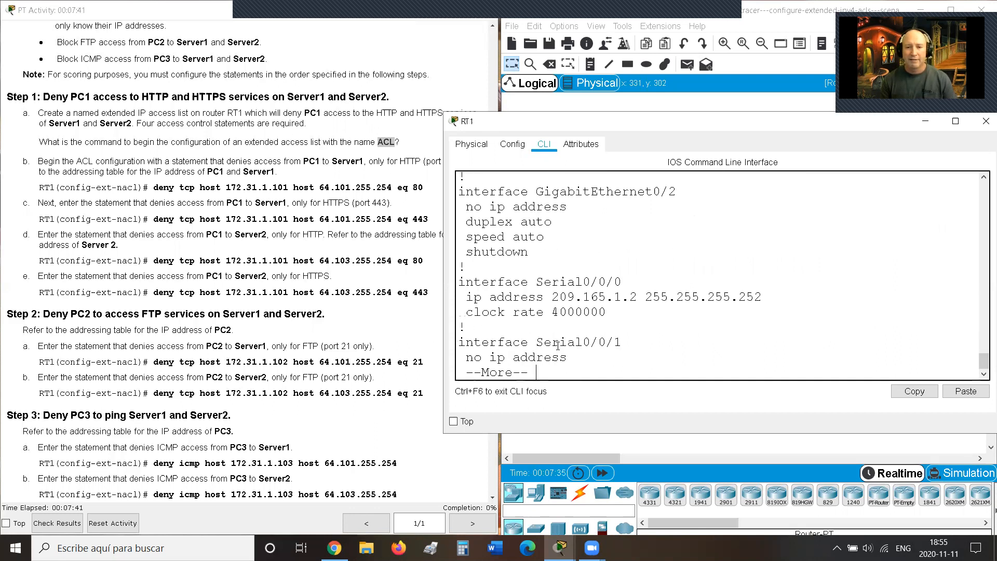
drag(554, 298, 768, 280)
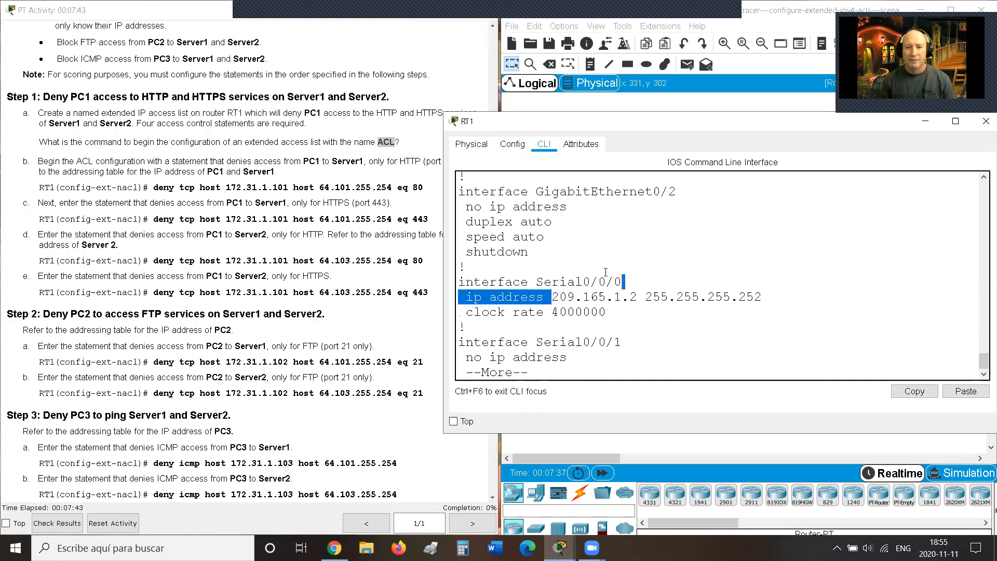
scroll(598, 272, up, 7)
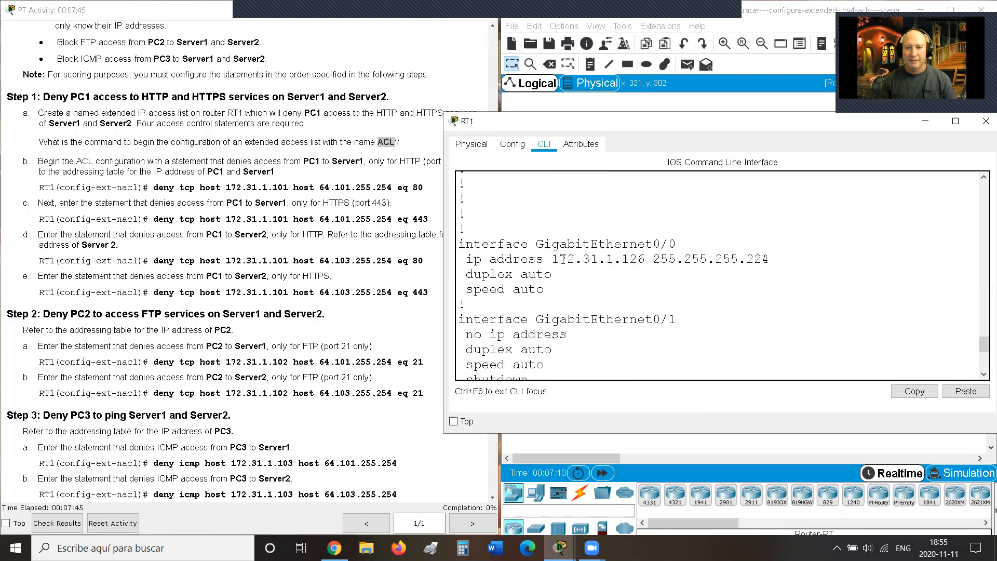
drag(552, 259, 799, 262)
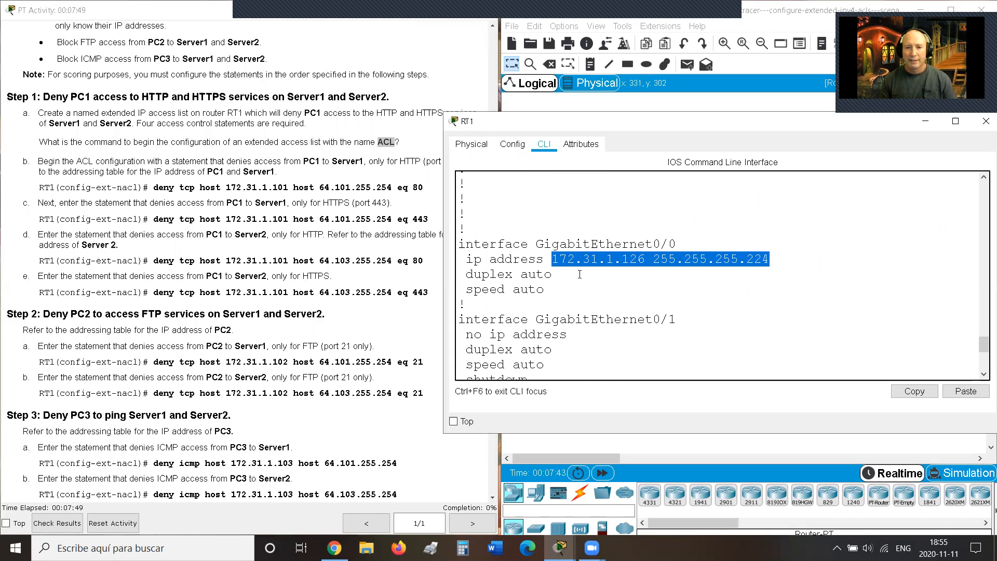
scroll(580, 274, down, 5)
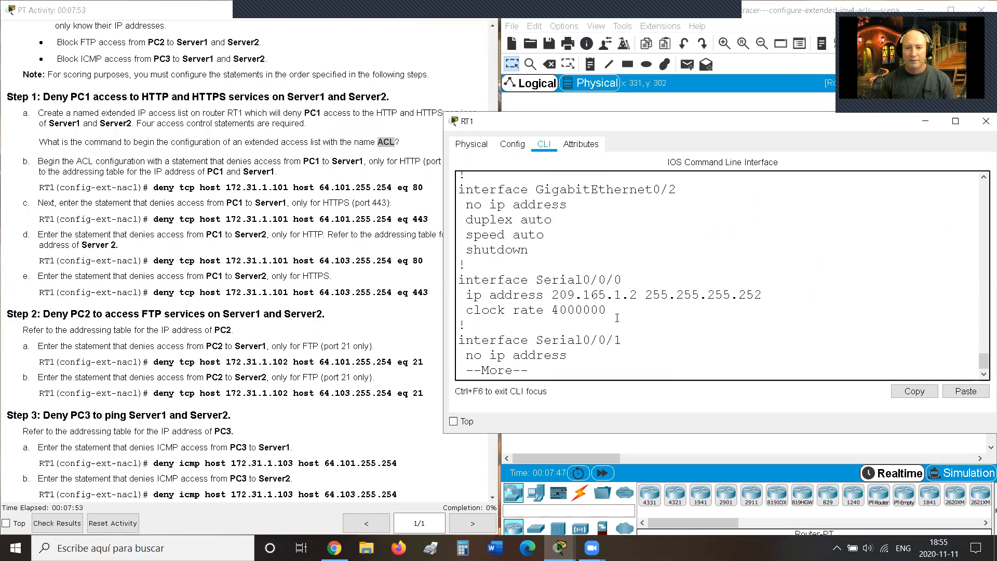
Step: Page through the rest of the configuration, highlighting the OSPF network lines
key(space)
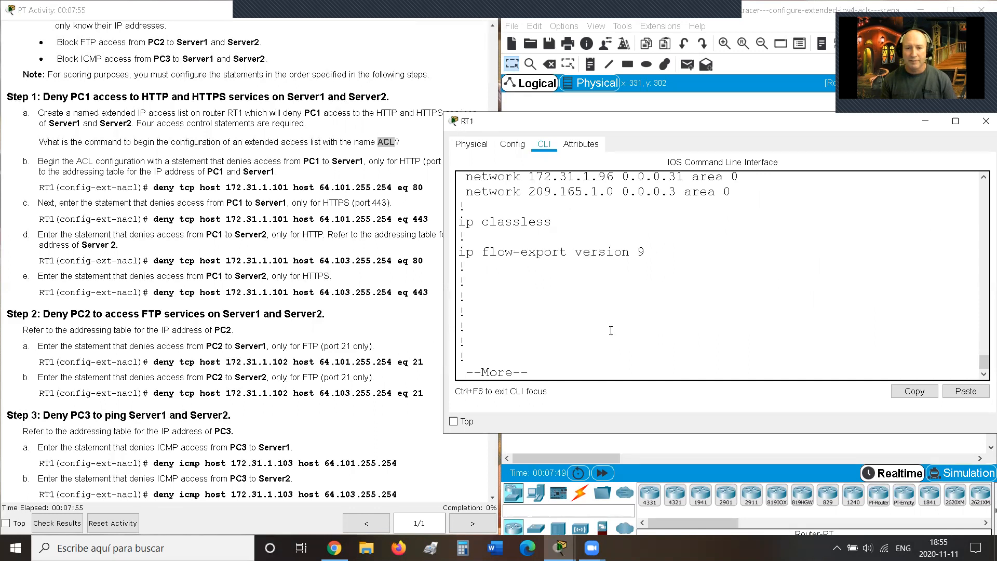
scroll(611, 296, up, 2)
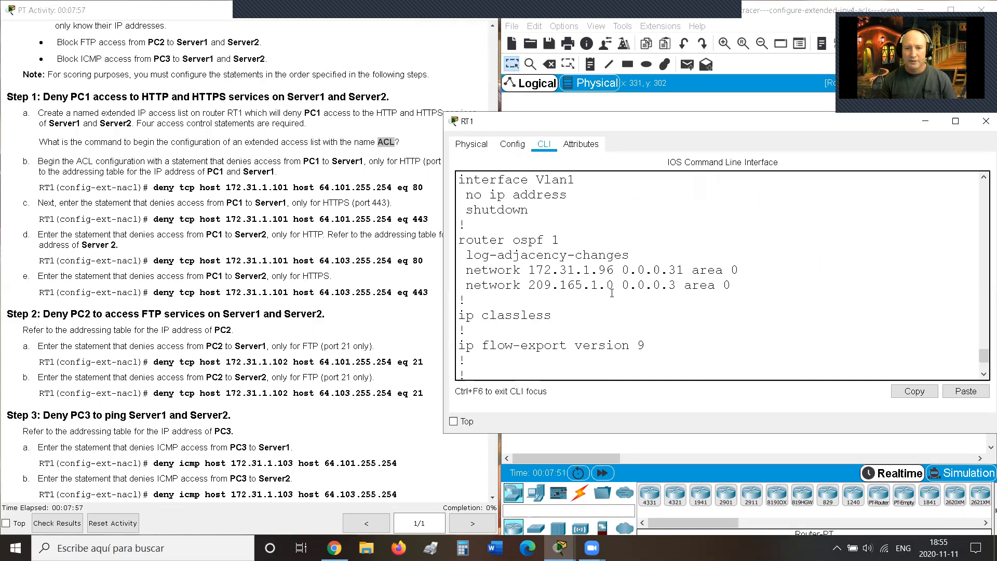
drag(461, 242, 700, 304)
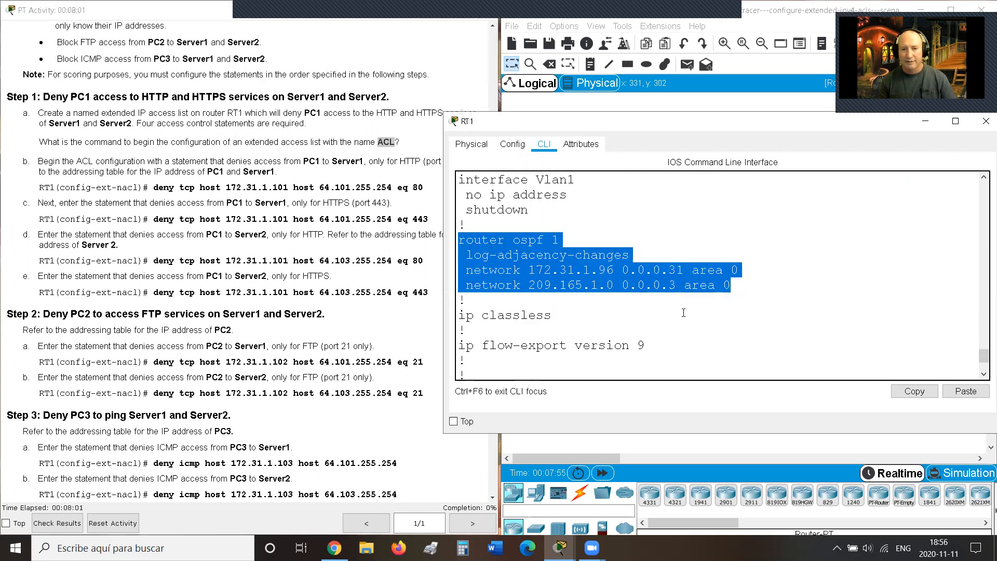
scroll(680, 314, down, 2)
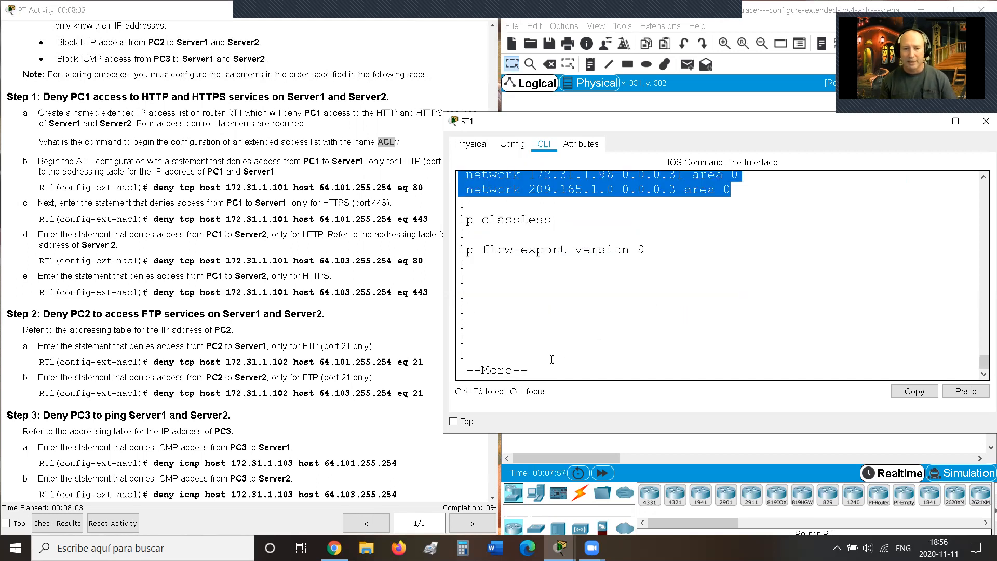
key(space)
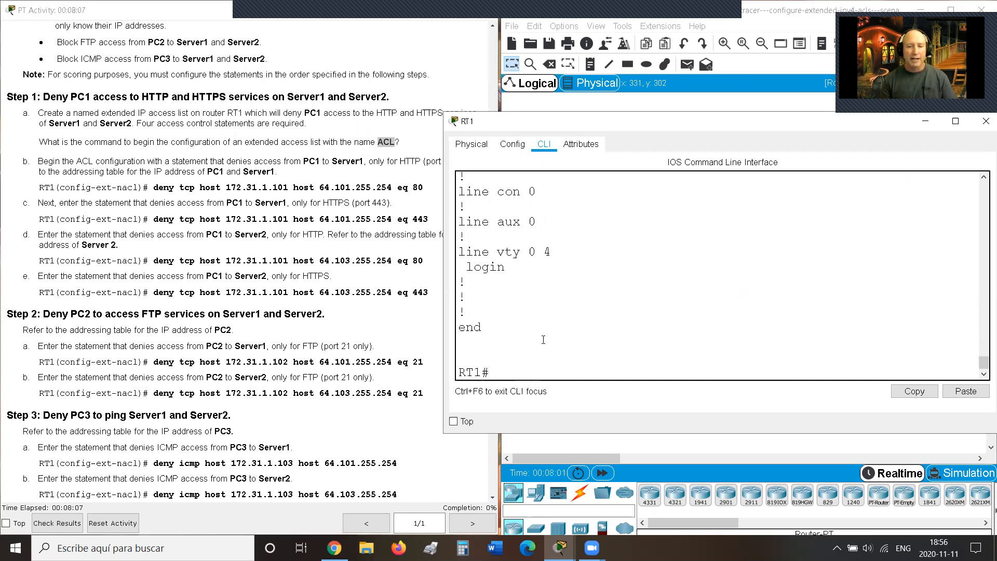
Step: Enter global configuration mode and create the extended access list named ACL
text(conf t)
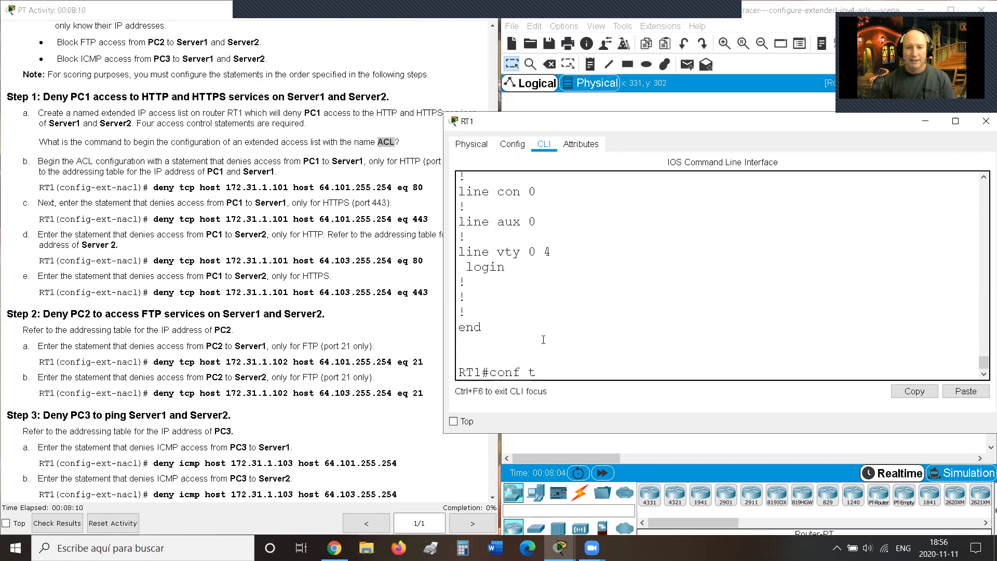
key(Return)
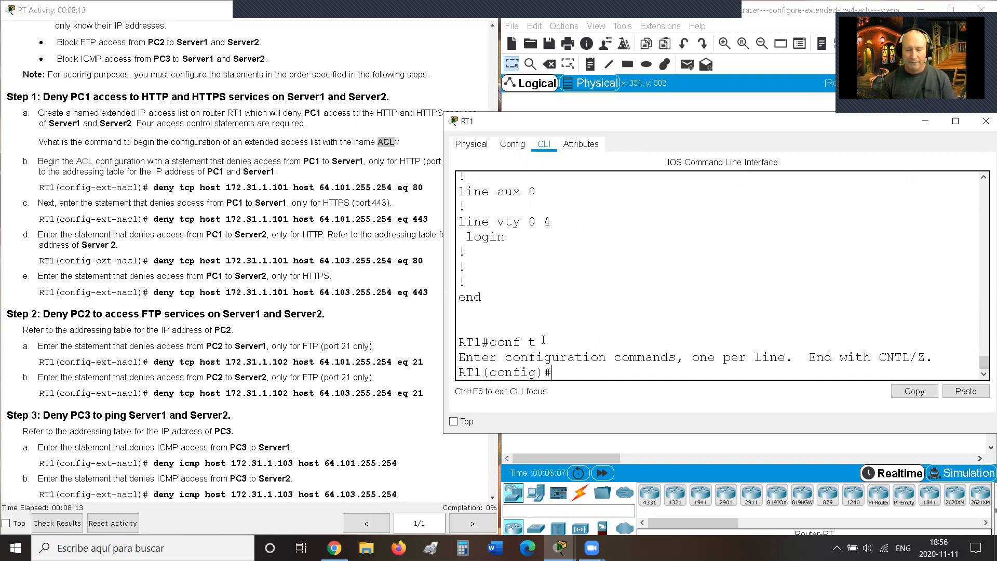
text(ip )
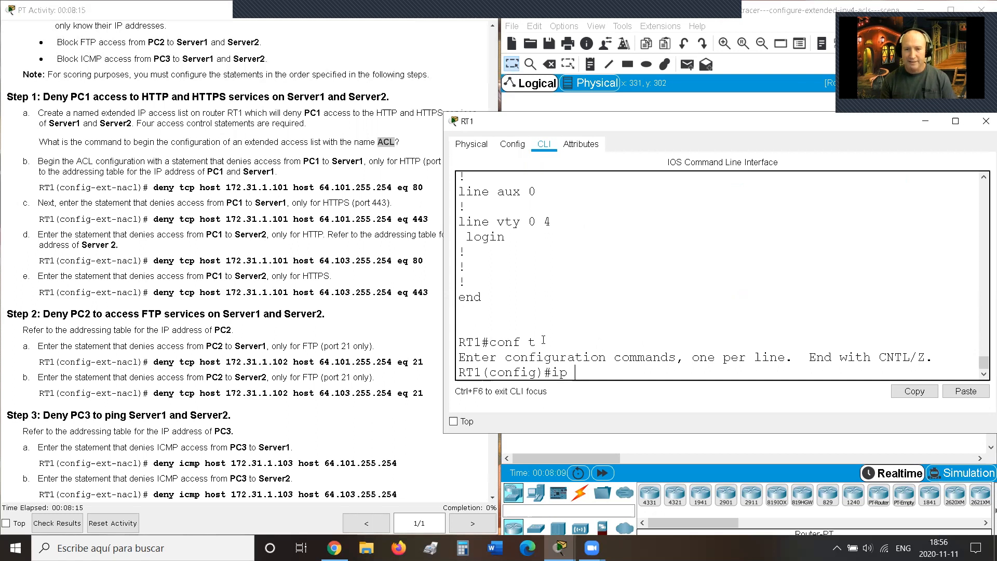
text(acc)
key(Tab)
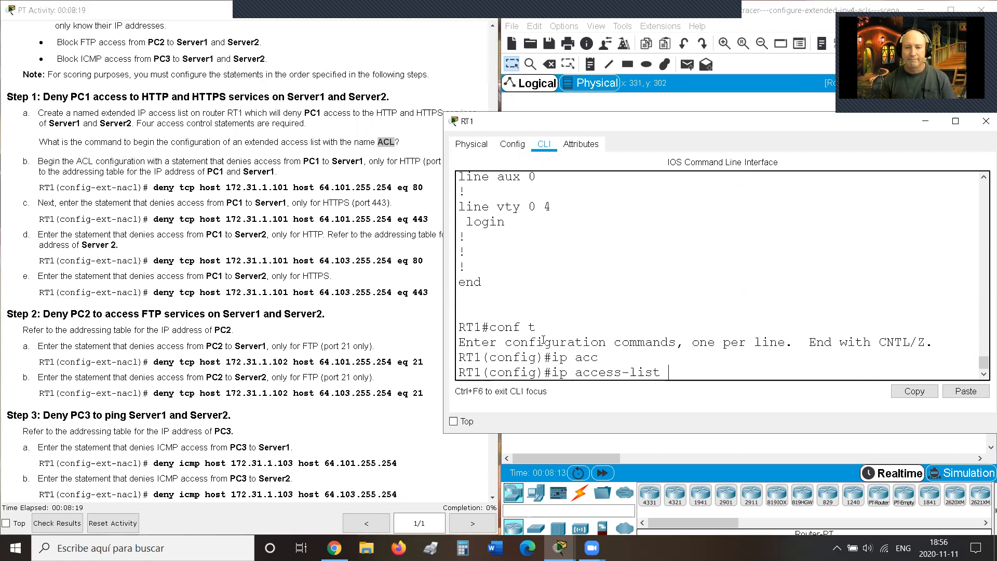
text(ACL)
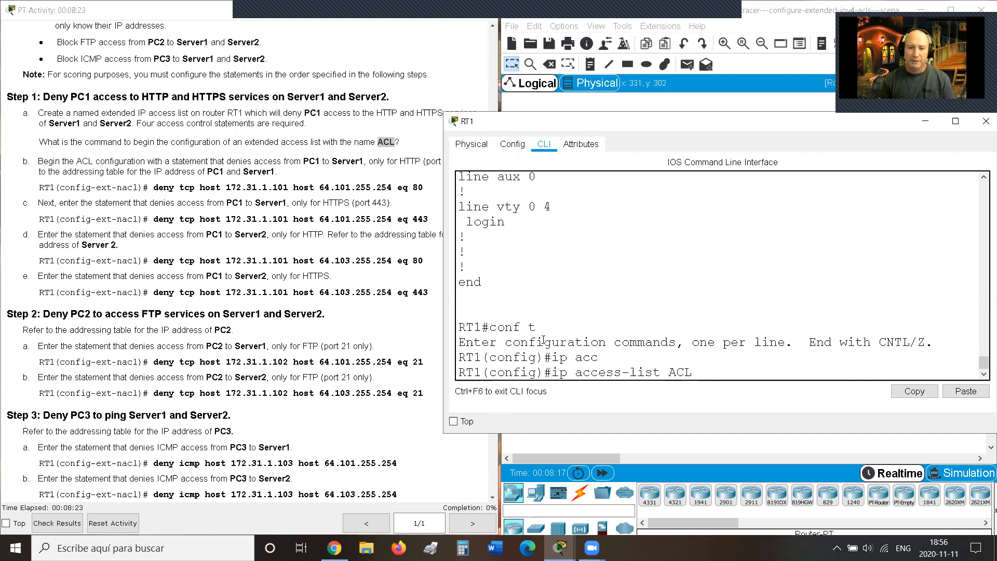
text(extended)
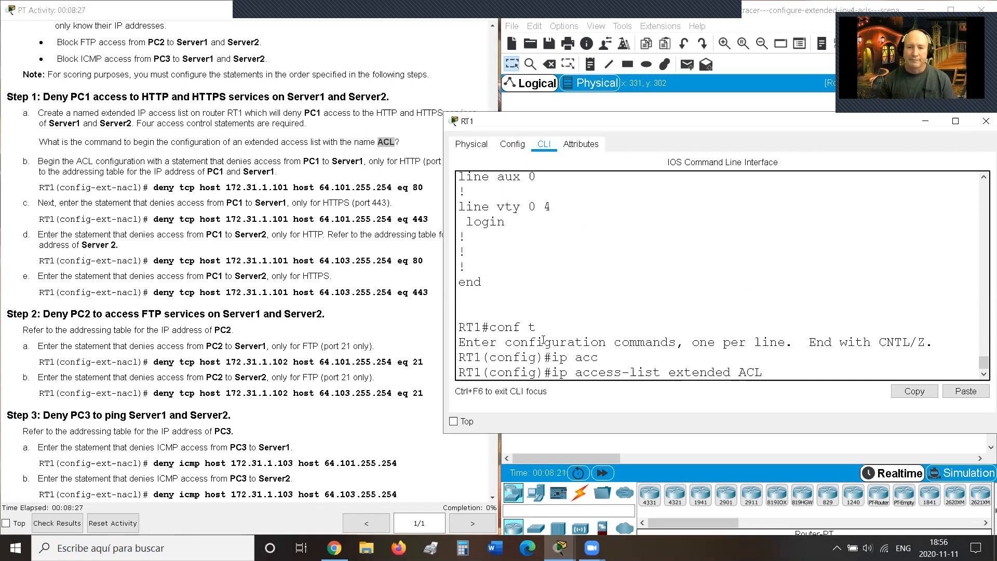
key(Right)
key(Right)
key(Right)
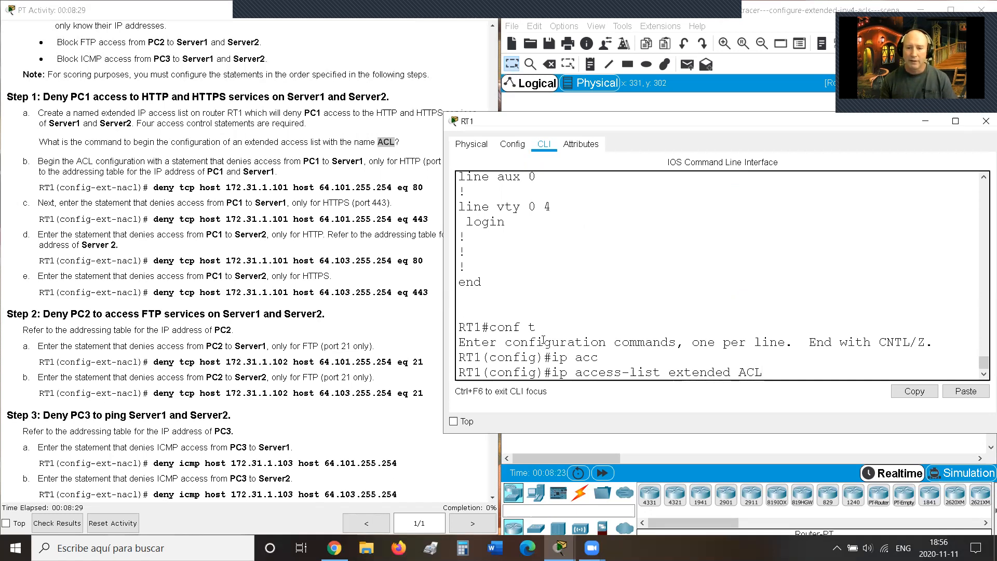
key(Return)
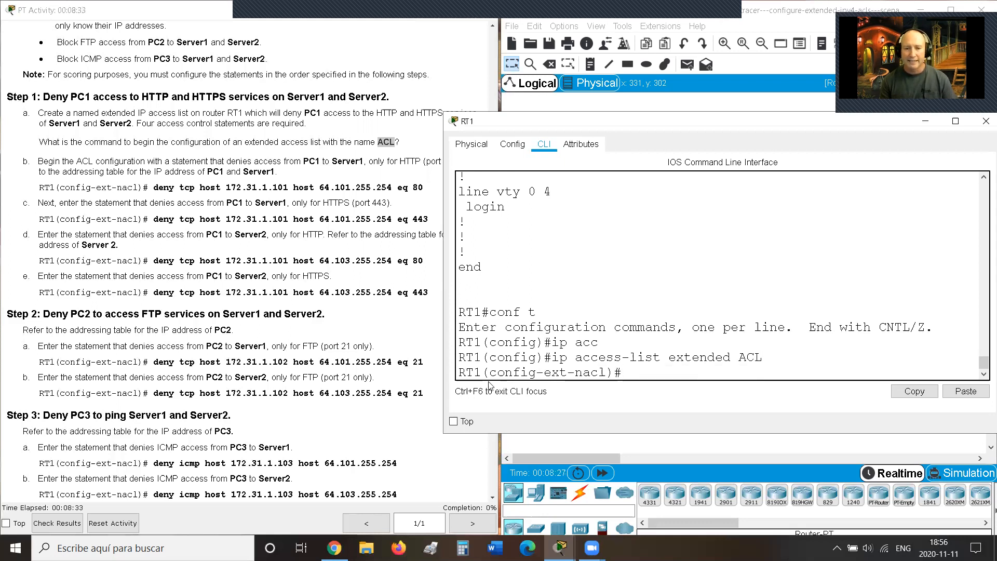
drag(458, 372, 627, 373)
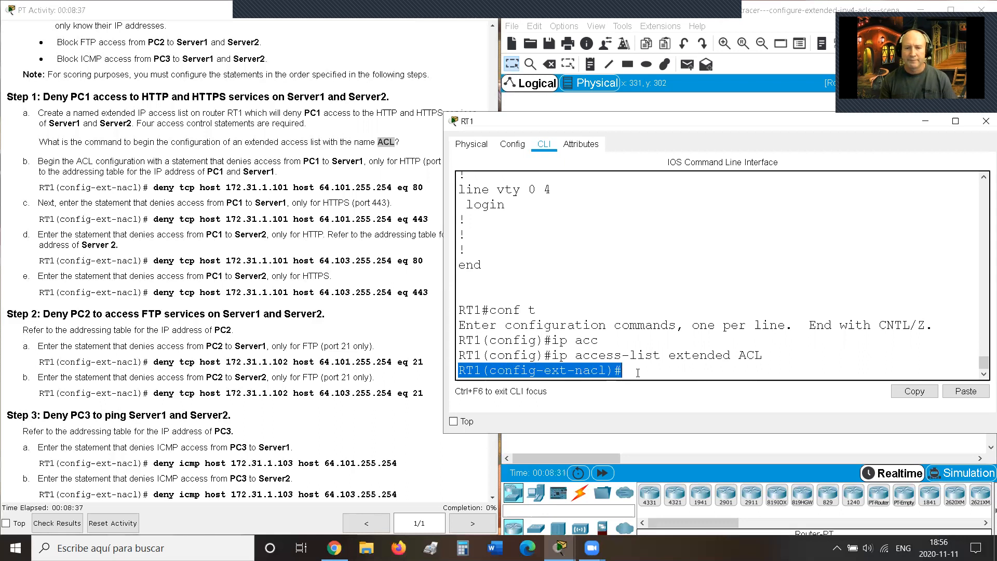
click(638, 371)
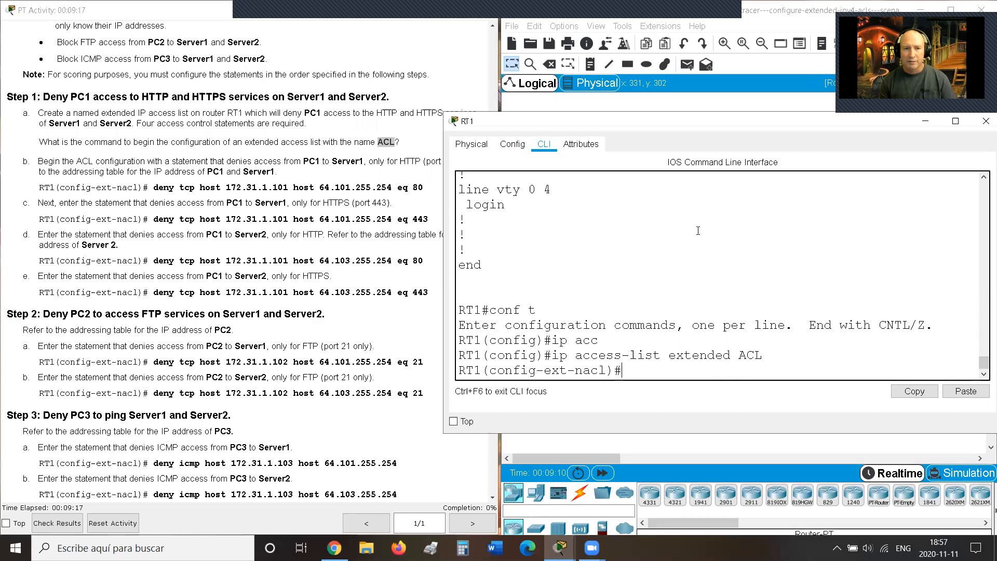
Step: Type 'deny tcp host 172.31.1.101 host 64.101.255.254 eq 80', correcting PC1's address typo
text(deny tcp host)
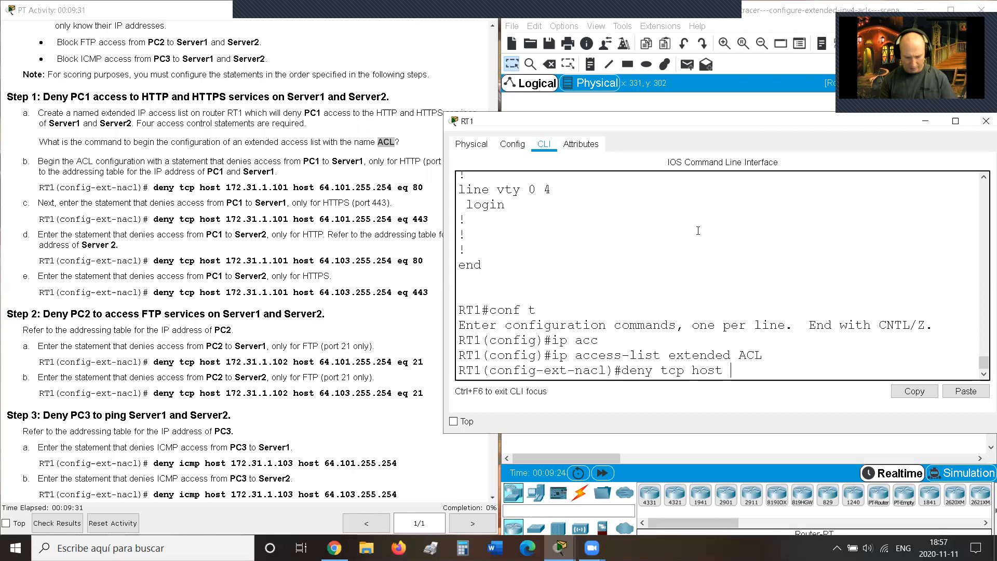
text( 172)
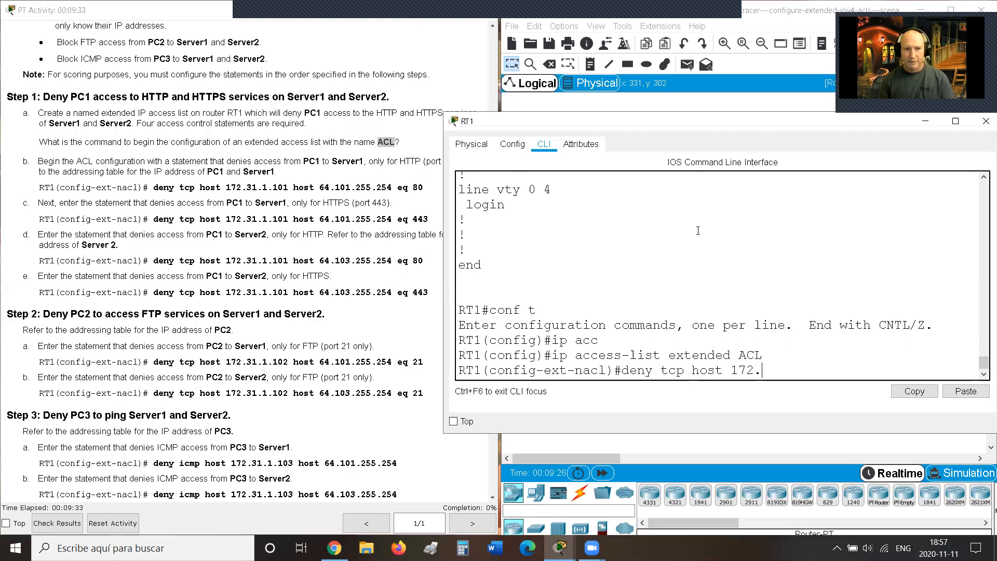
text(.31)
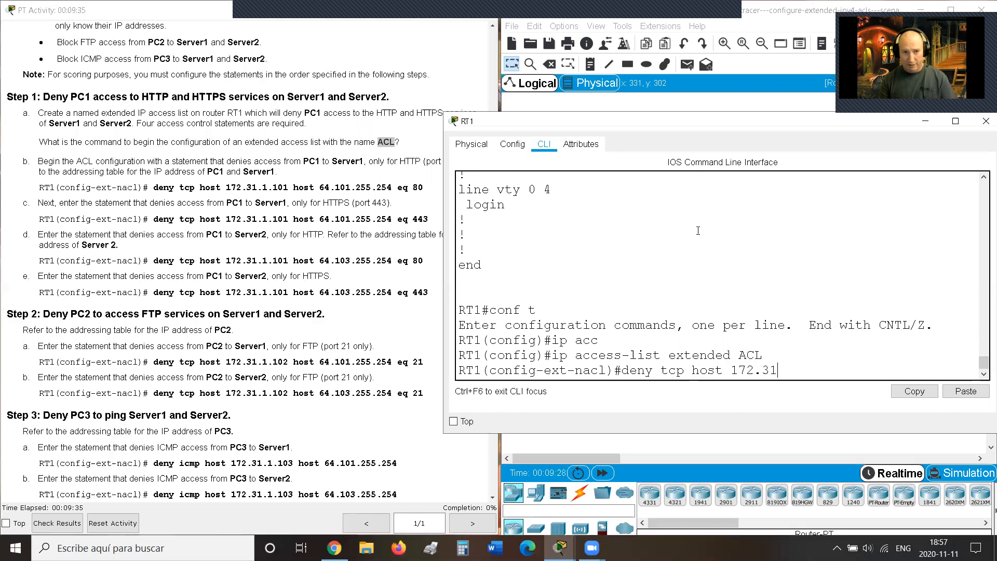
text(.1.101)
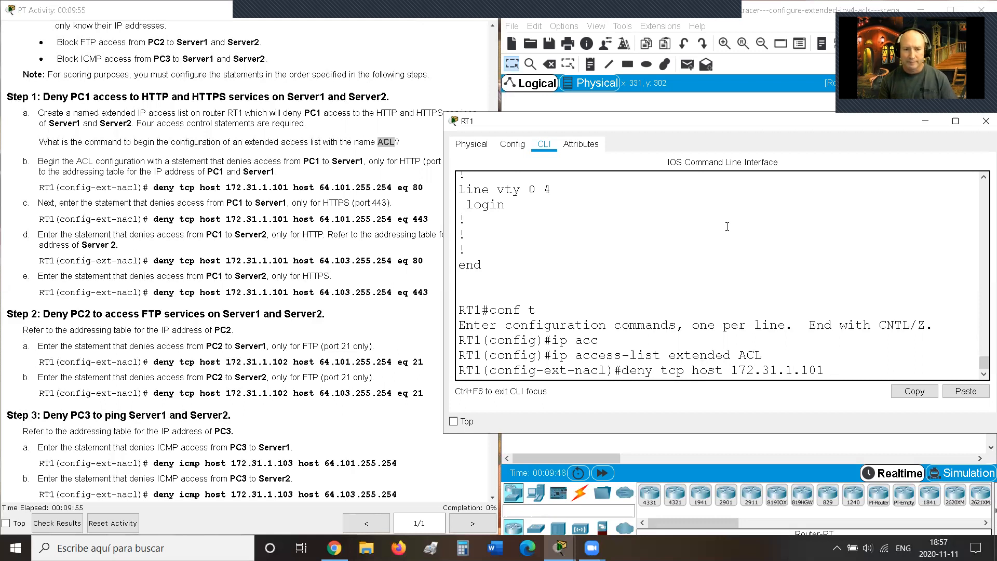
text(host )
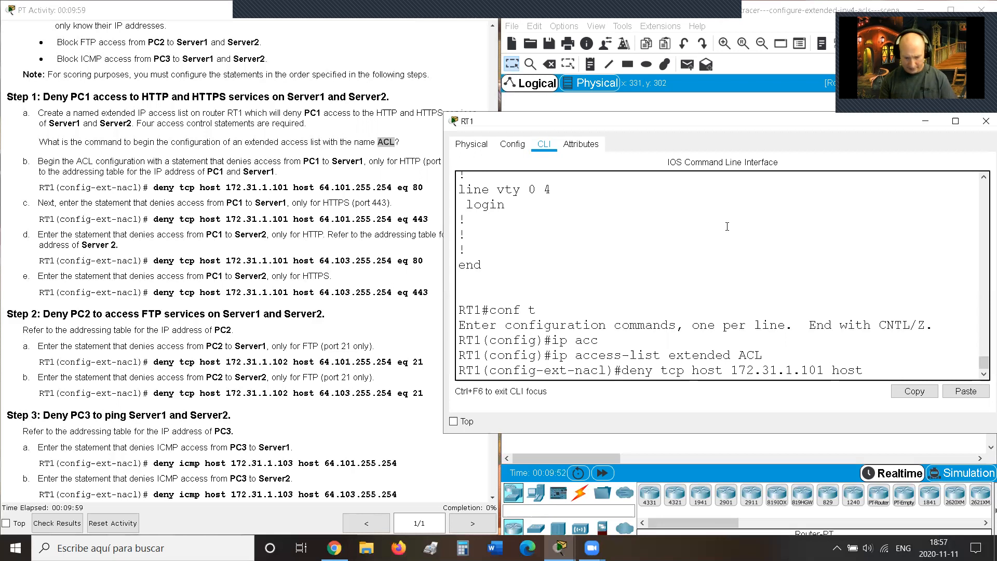
text(64)
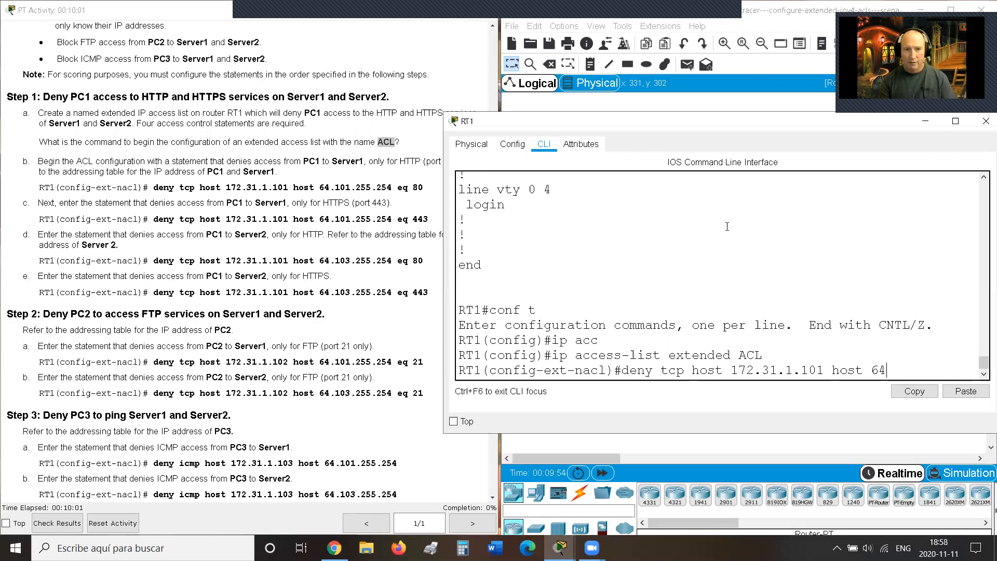
text(.)
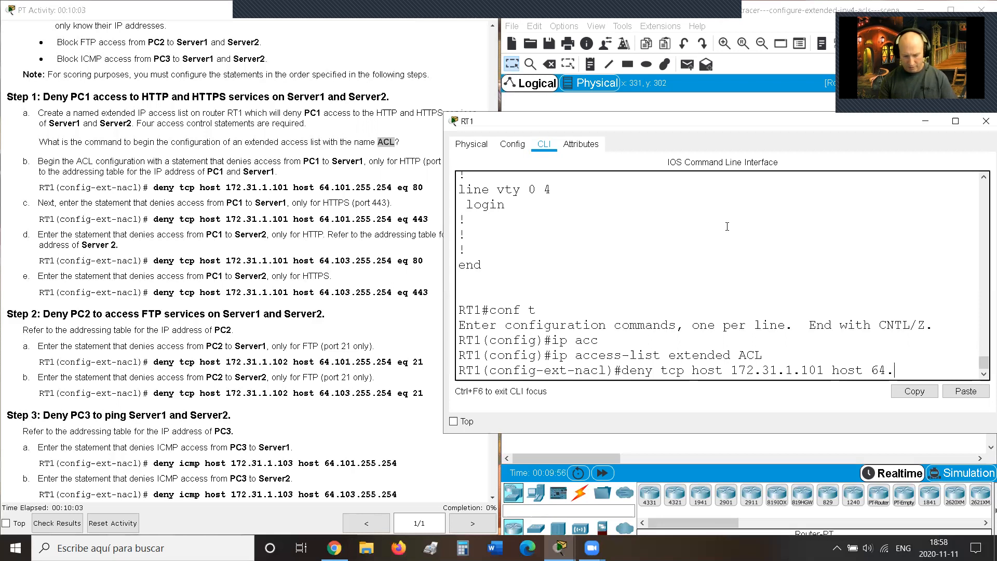
text(101)
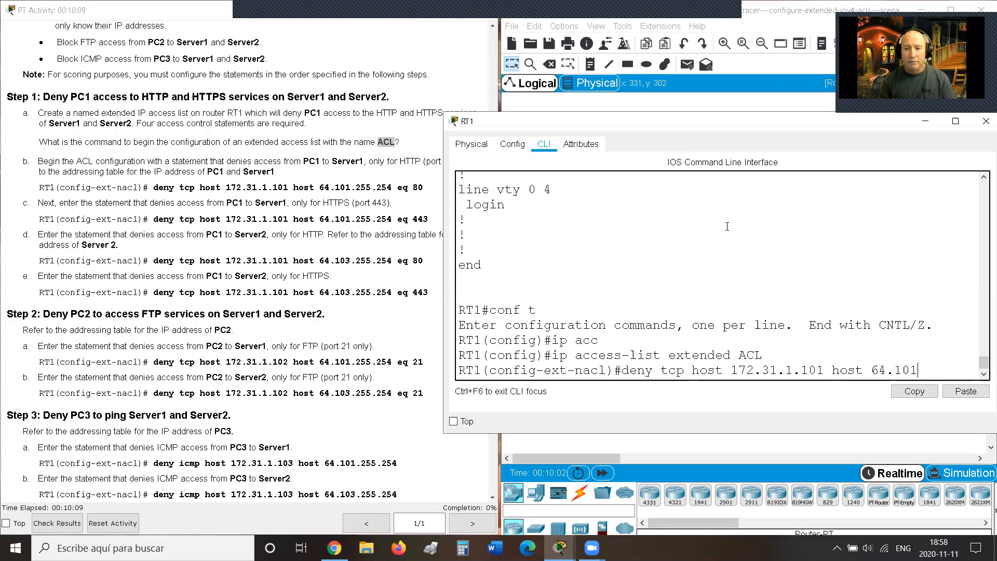
text(.255)
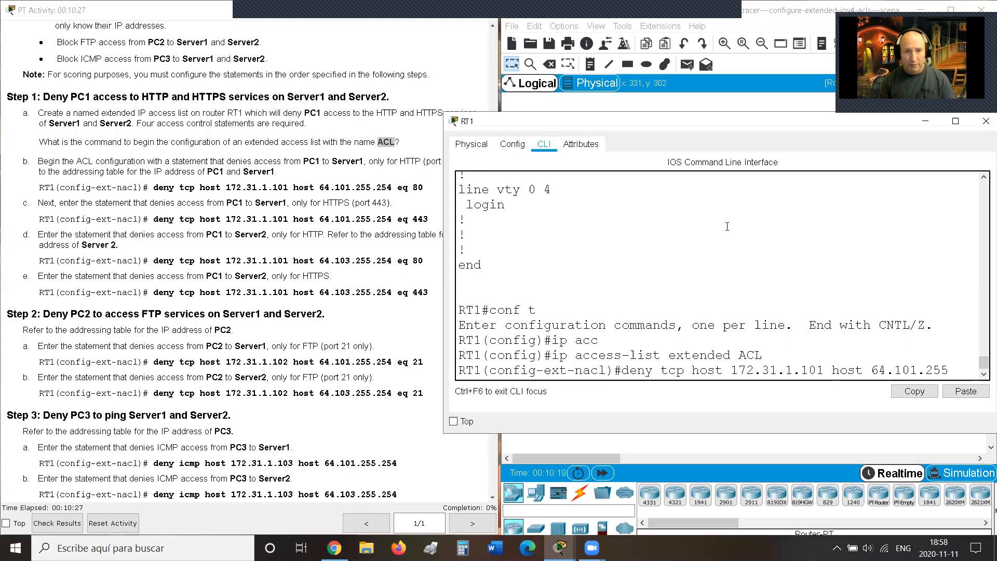
text(.254)
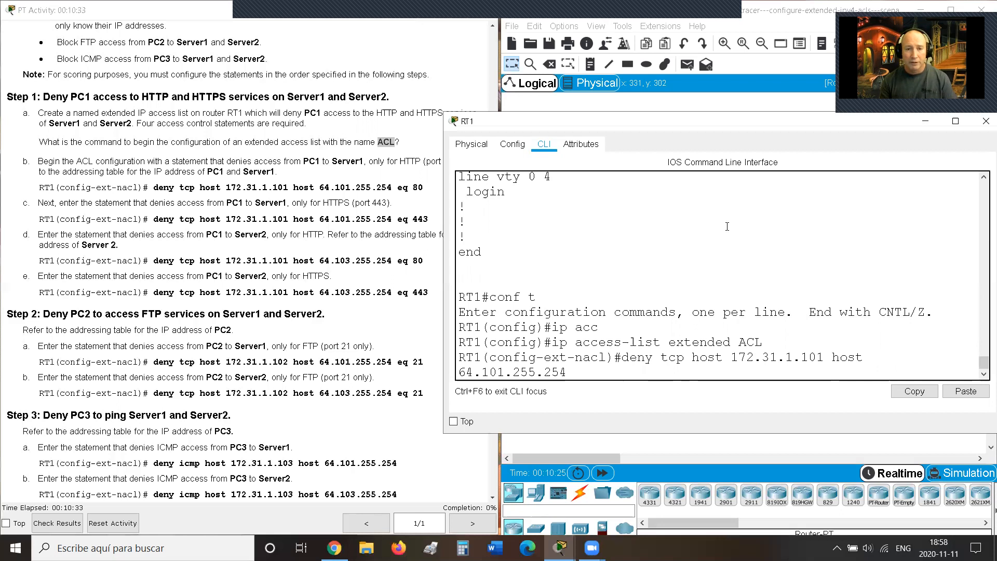
text( eq 80)
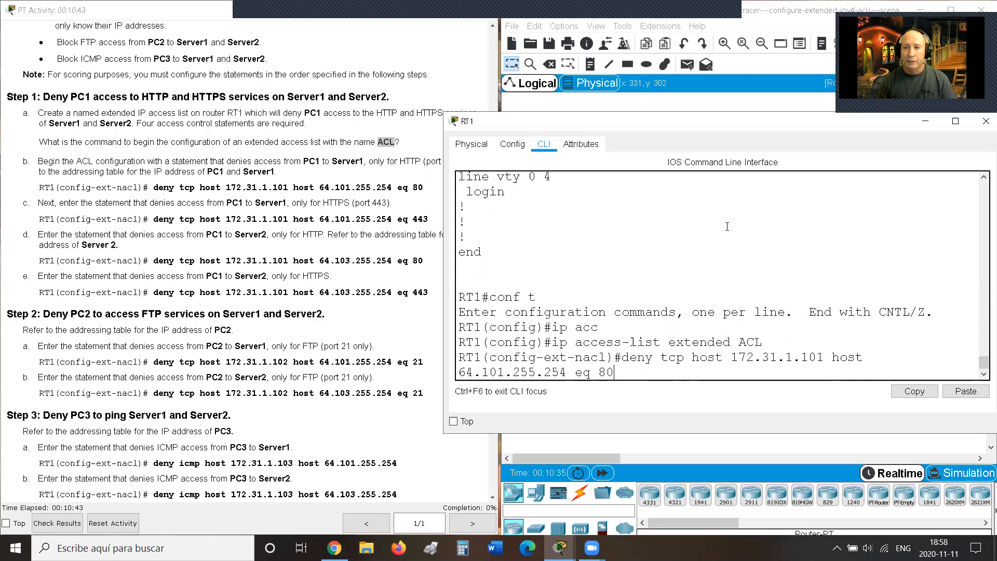
Step: Verify PC1 (172.31.1.101) and Server1 (64.101.255.254) in the Addressing Table, then return to RT1's CLI
drag(692, 358, 823, 358)
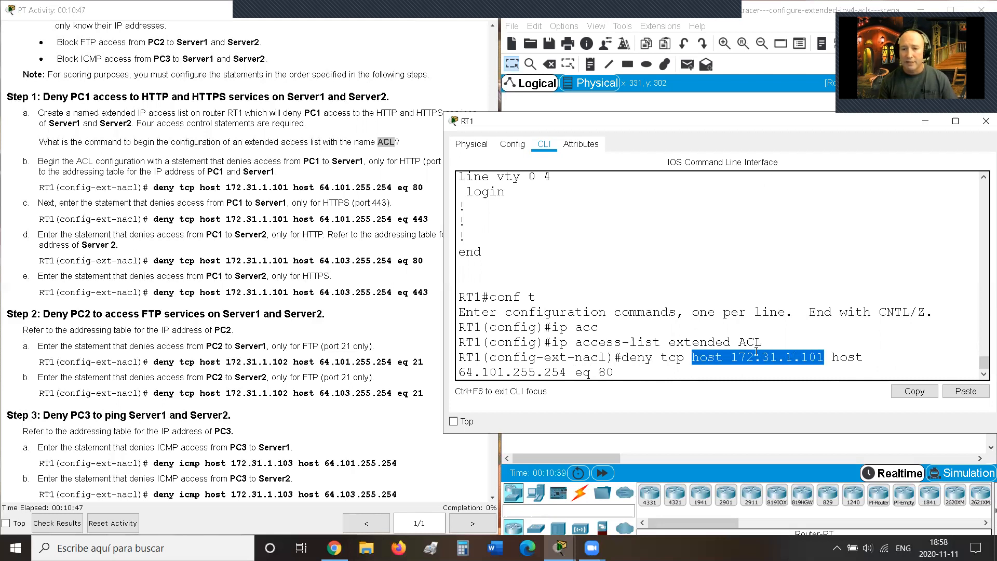
drag(834, 358, 568, 373)
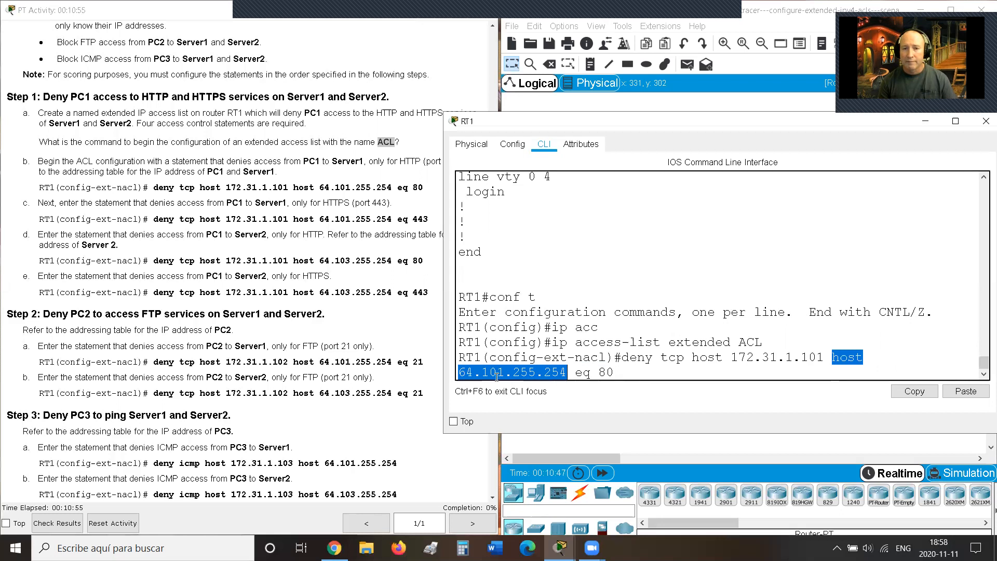
click(319, 177)
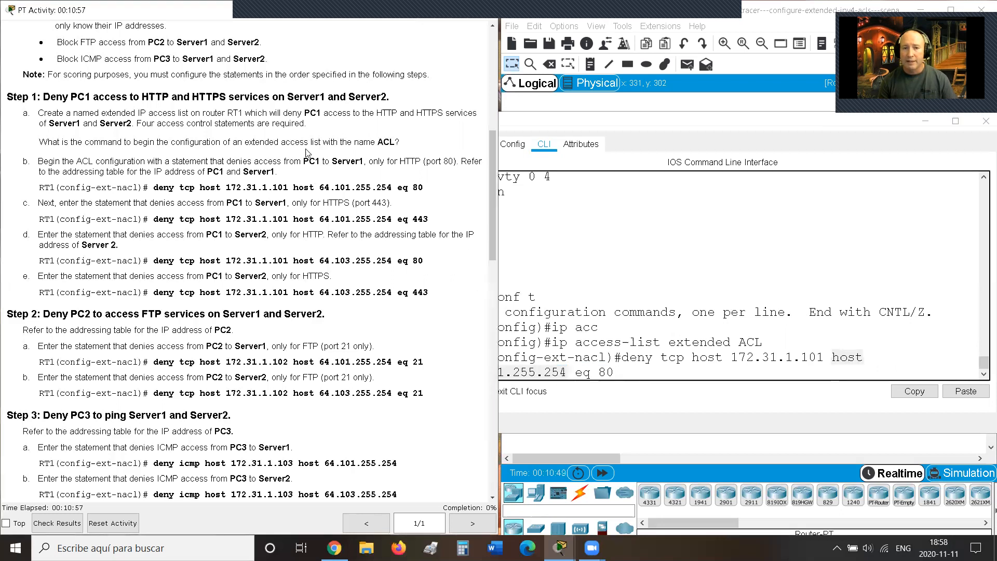
scroll(308, 154, up, 3)
scroll(308, 154, up, 4)
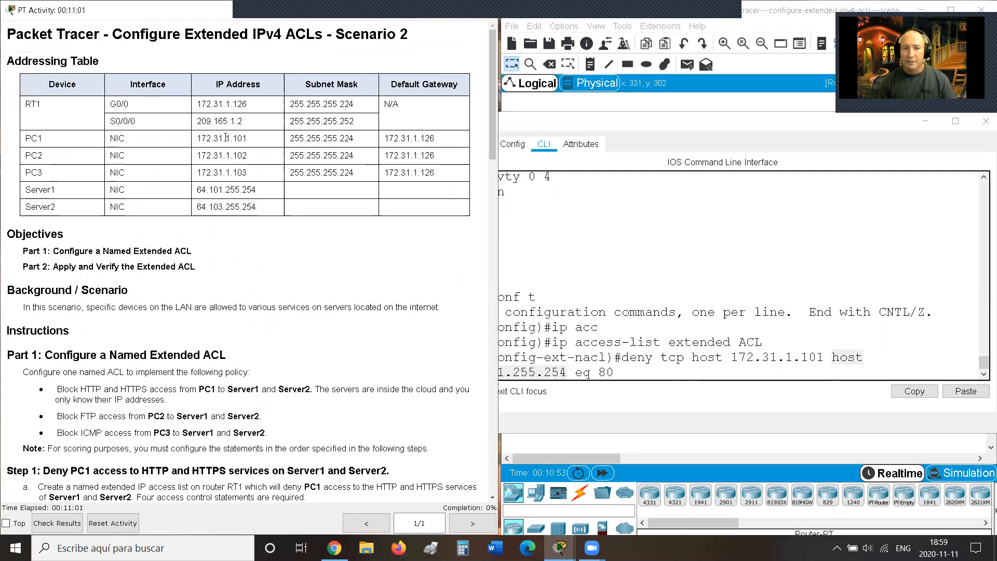
drag(226, 137, 276, 144)
drag(197, 190, 281, 193)
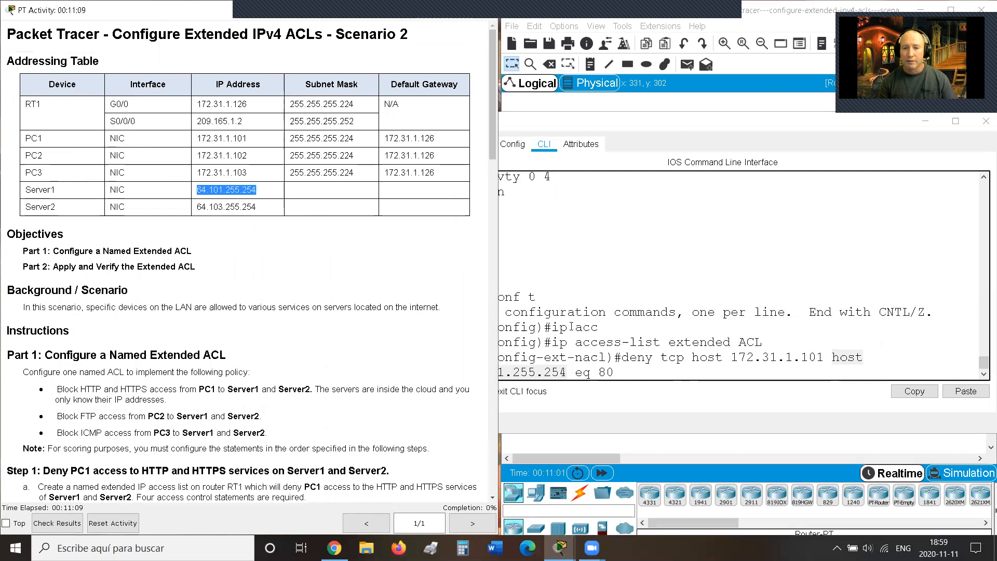
click(627, 373)
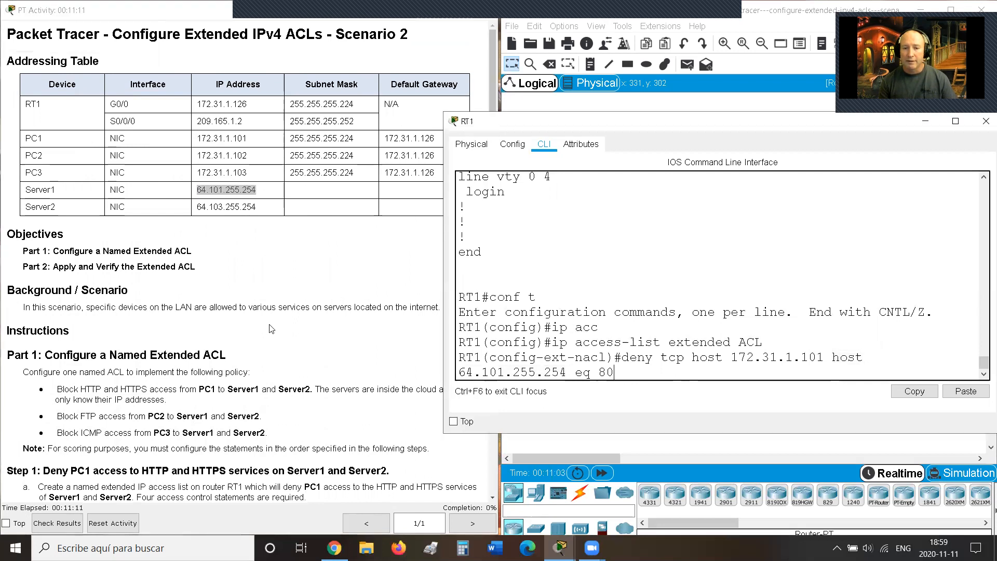
scroll(267, 332, down, 5)
scroll(263, 348, down, 5)
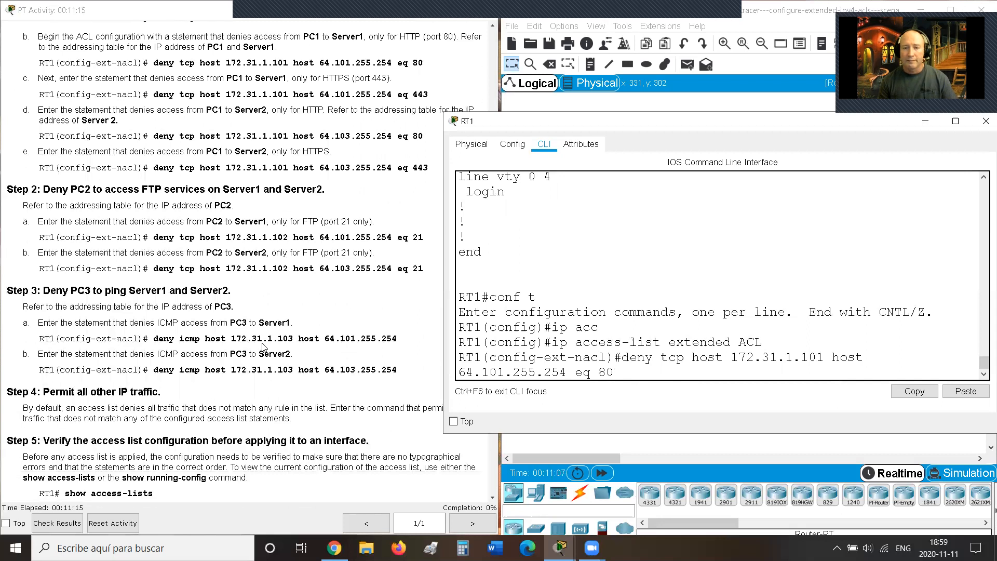
Step: Submit the eq 80 deny, then add a matching eq 443 deny via command recall
key(Return)
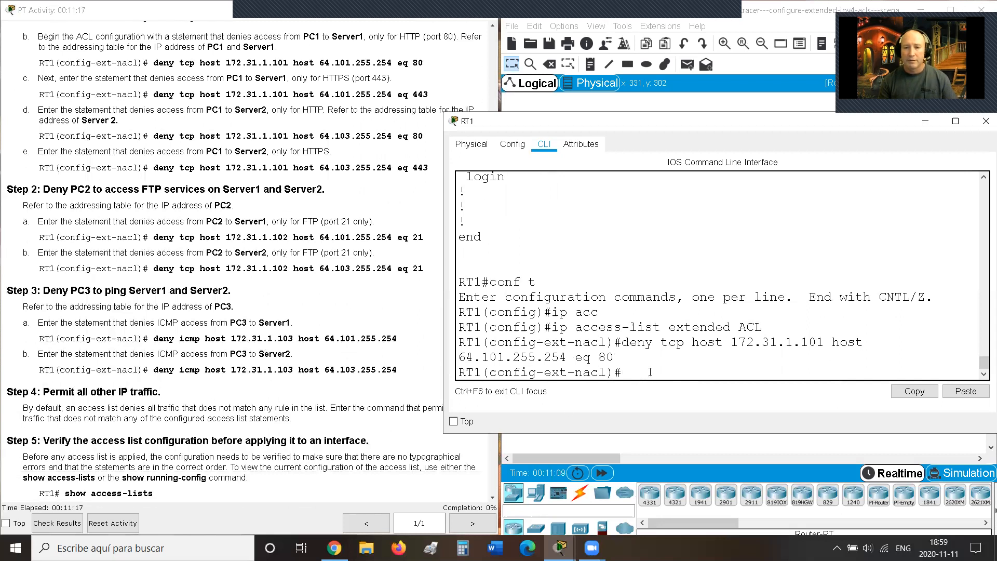
key(Up)
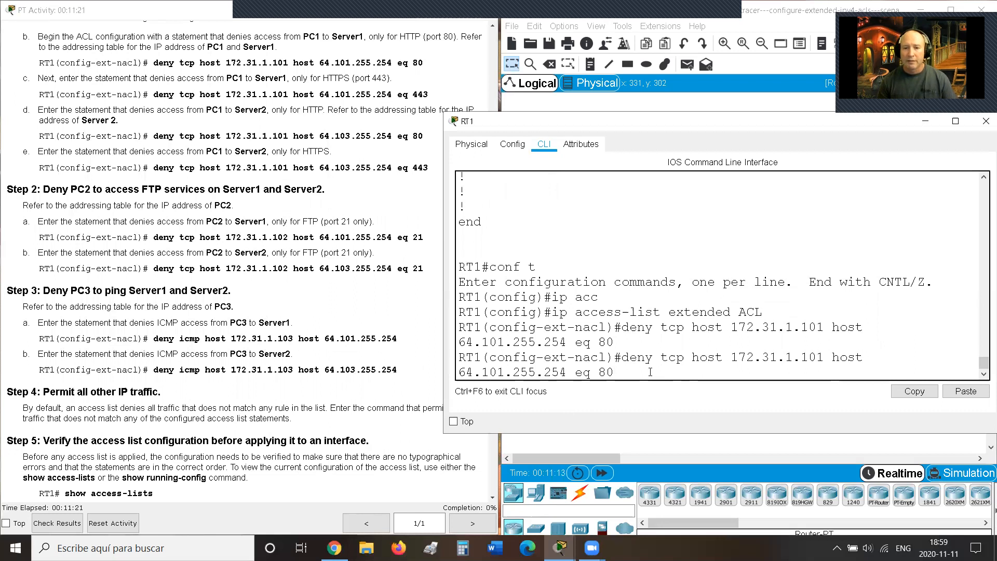
key(BackSpace)
key(BackSpace)
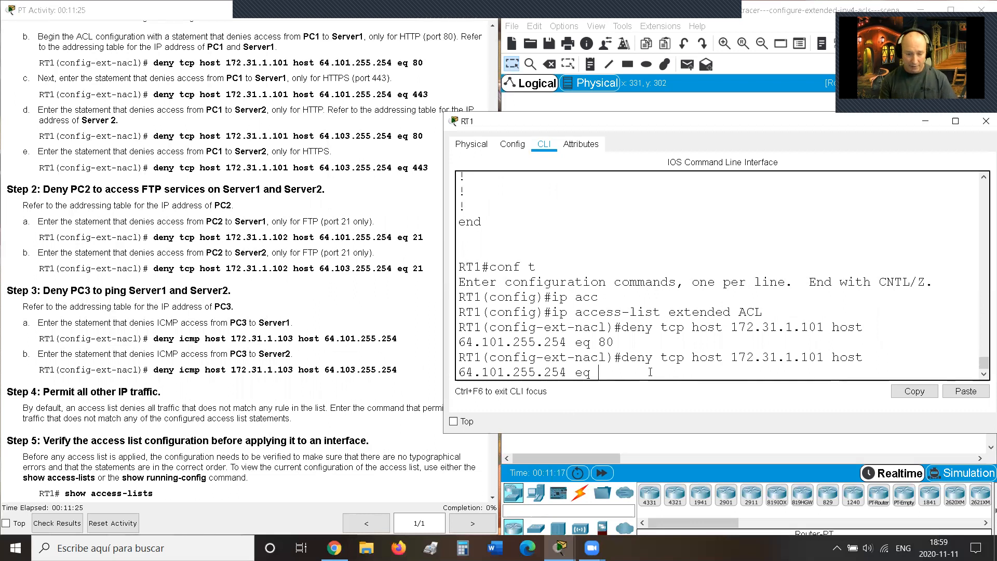
text(443)
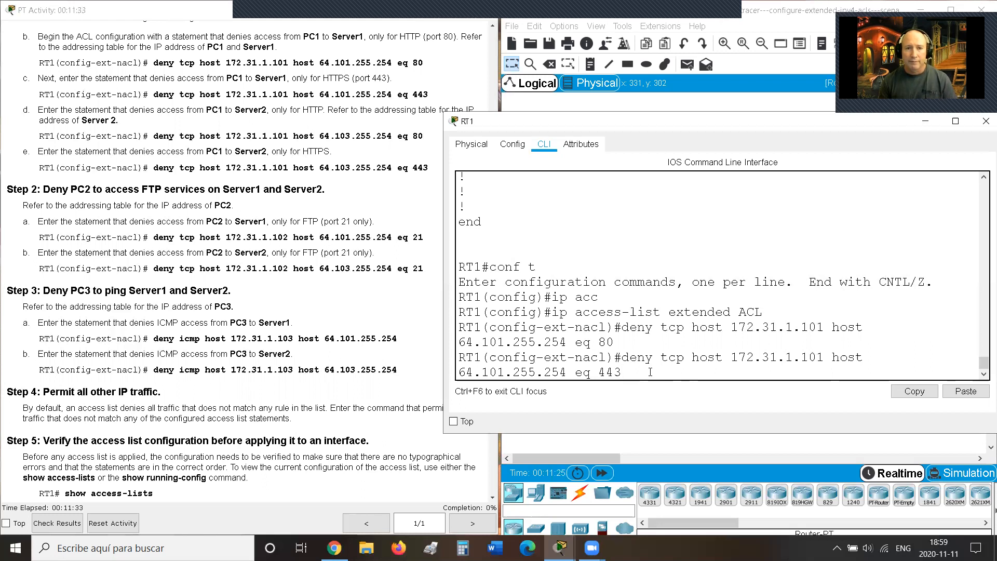
key(Return)
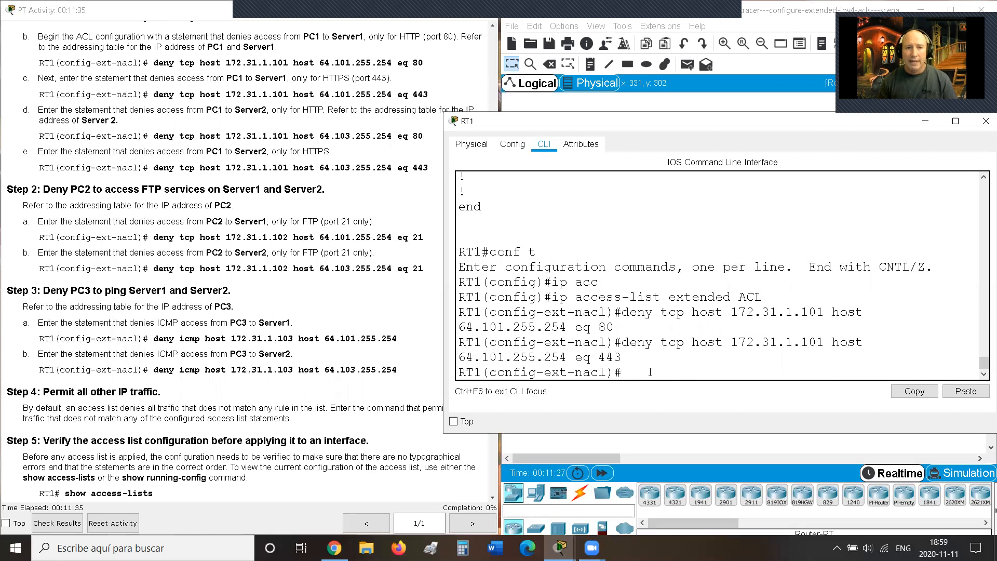
key(Up)
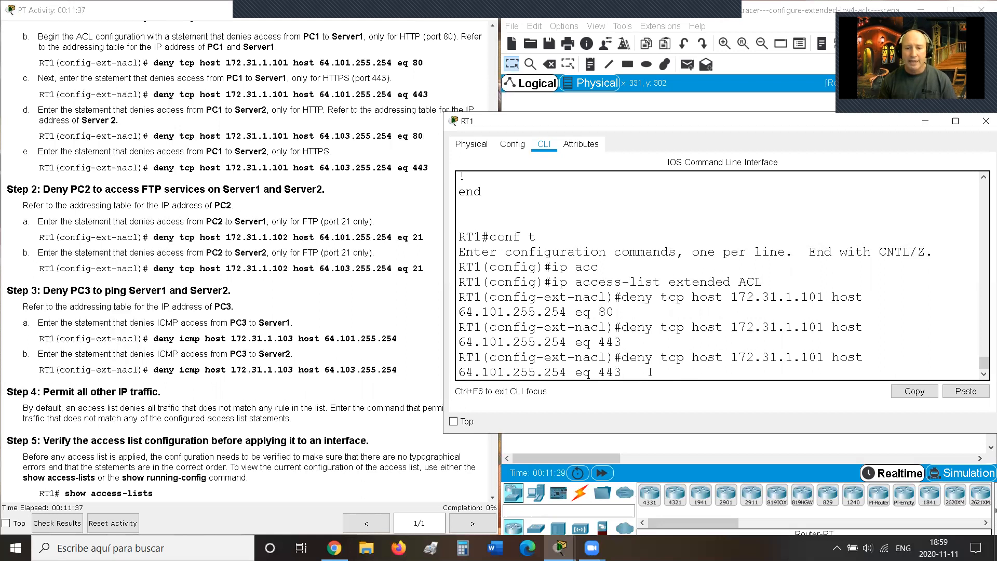
key(BackSpace)
key(BackSpace)
key(BackSpace)
Step: Edit the recalled rule's destination to 64.103.255.254 and enter the PC1 HTTP (port 80) deny
text(80)
key(Left)
key(Left)
key(Left)
key(Left)
key(Left)
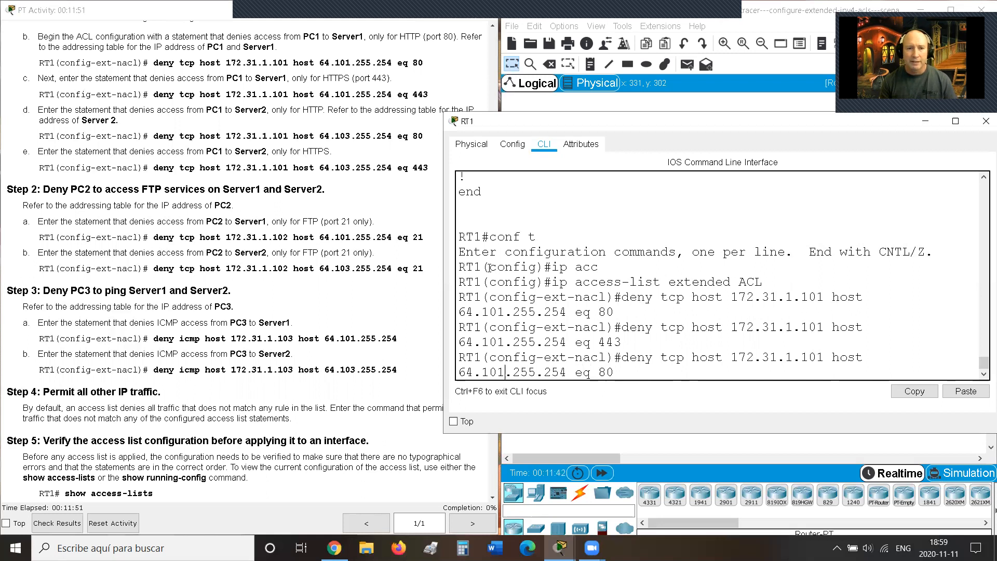
click(318, 123)
scroll(318, 123, up, 12)
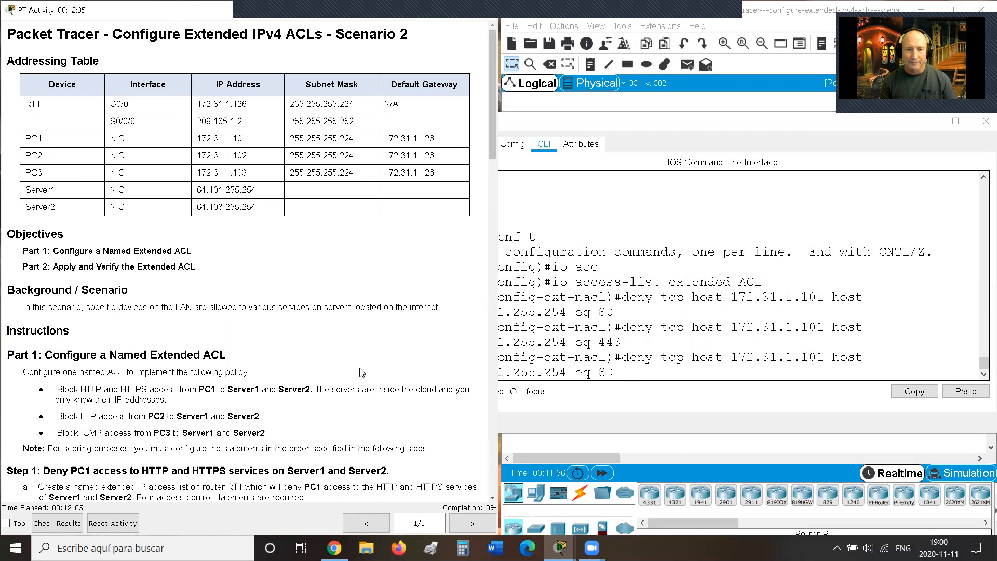
scroll(362, 373, down, 7)
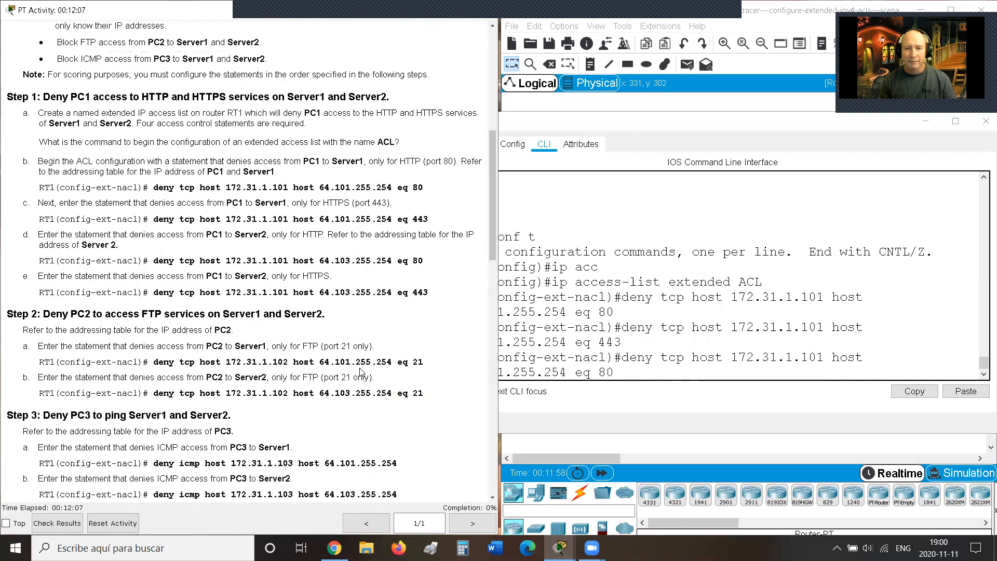
click(645, 369)
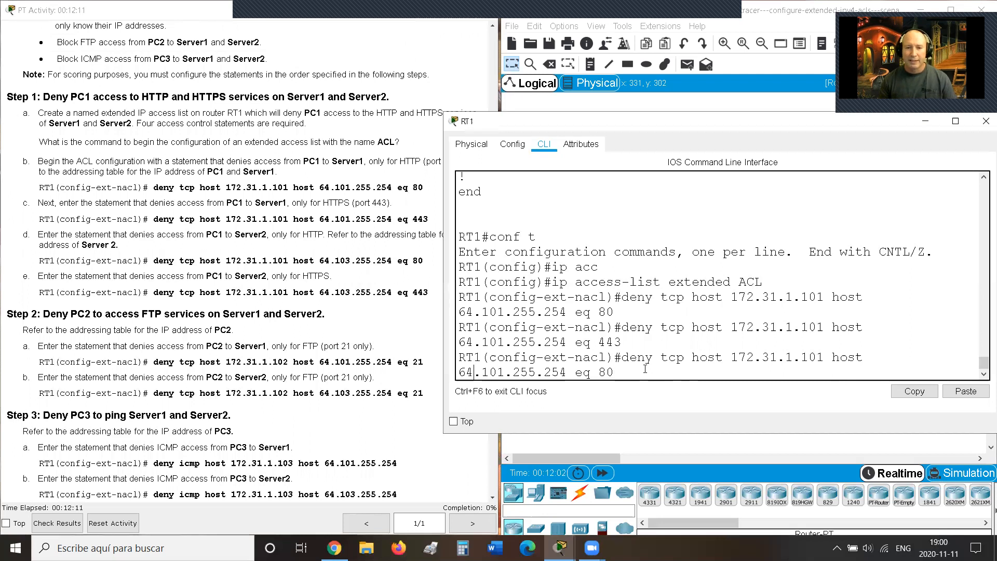
key(BackSpace)
text(3)
key(Right)
key(Right)
key(Right)
key(Right)
key(Right)
key(Right)
key(Right)
key(Right)
key(Right)
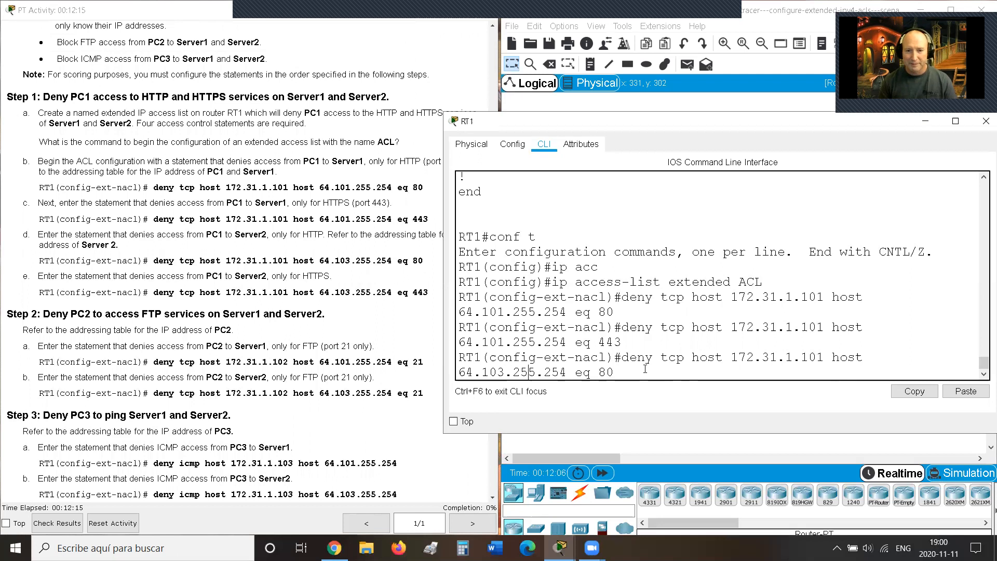
key(Right)
key(Right)
key(Right)
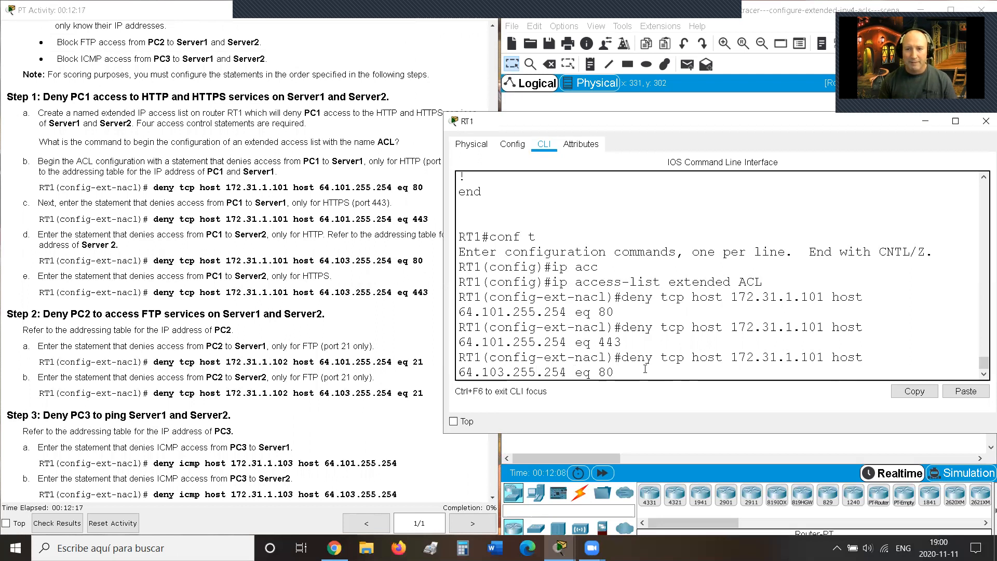
key(Right)
key(Right)
key(Right)
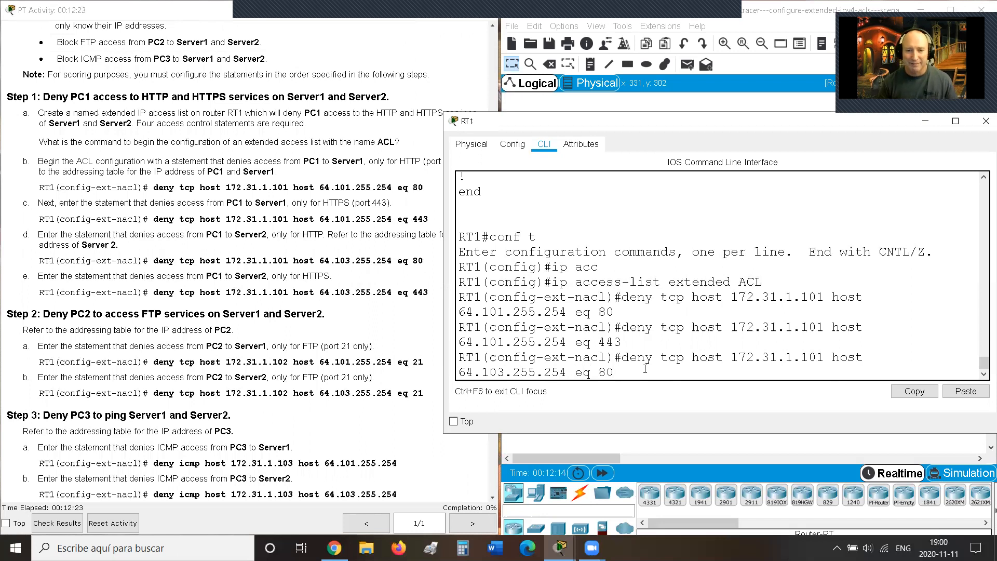
key(Return)
Step: Add the matching PC1 deny for HTTPS port 443 to Server2 at 64.103.255.254
key(Up)
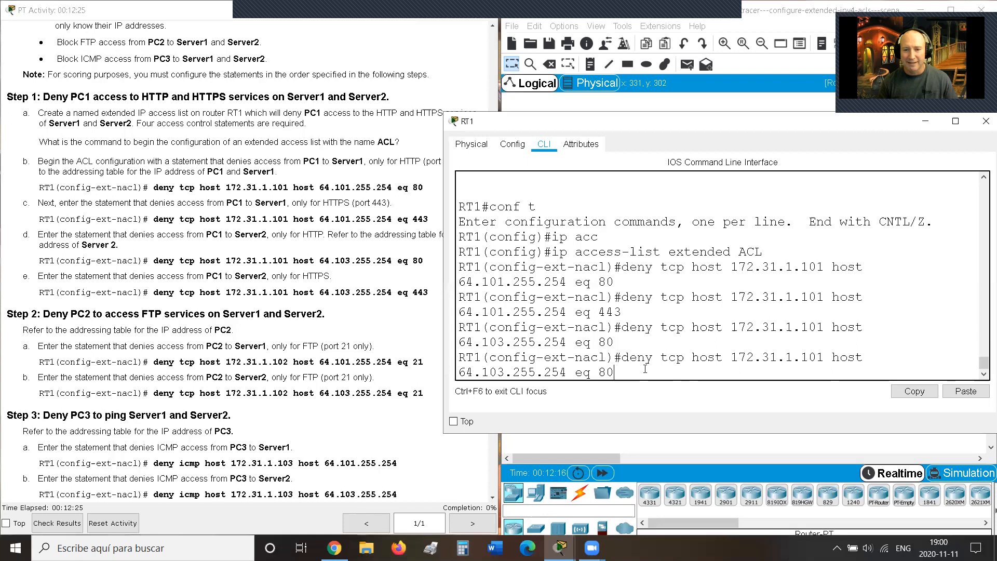
key(BackSpace)
key(BackSpace)
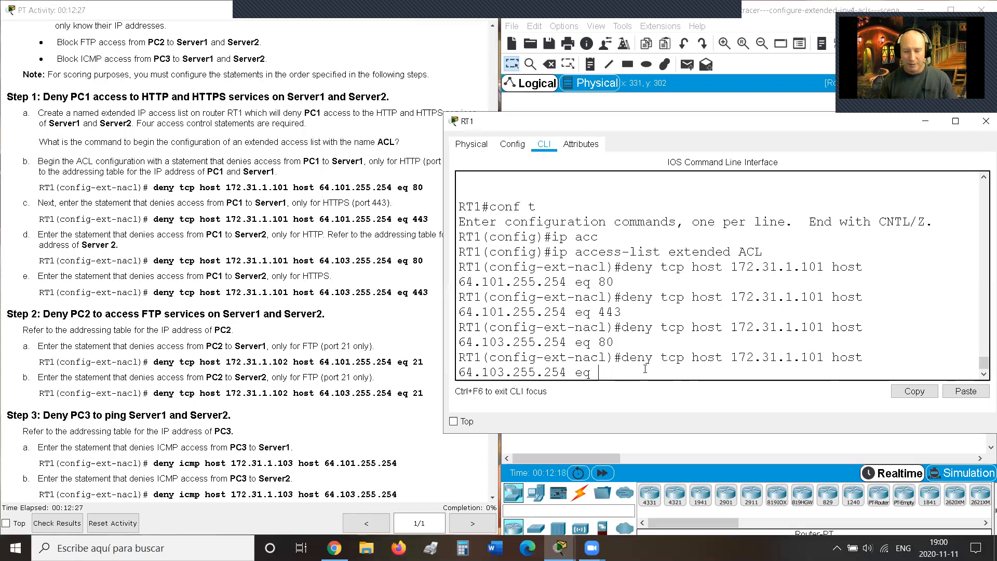
text(443)
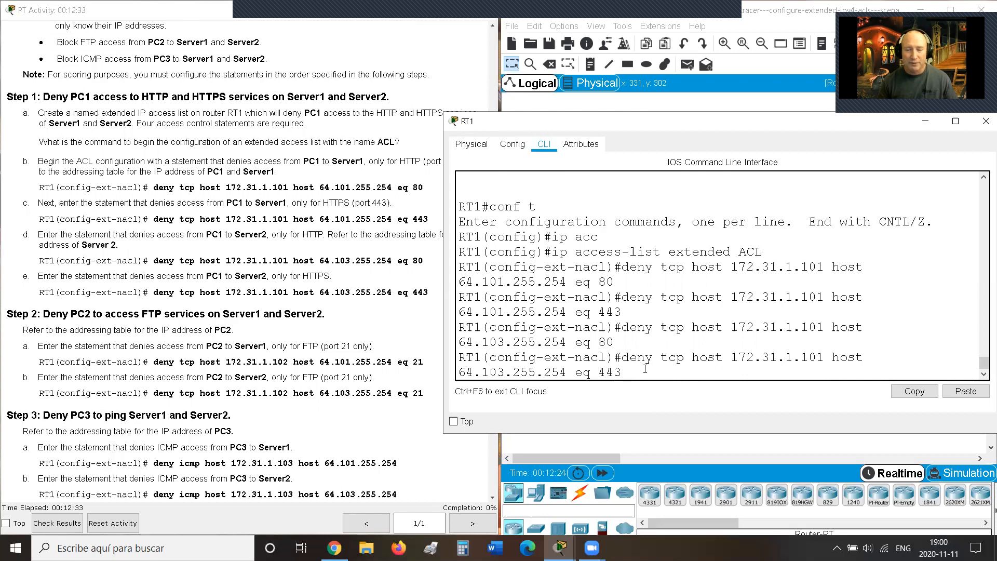
key(Return)
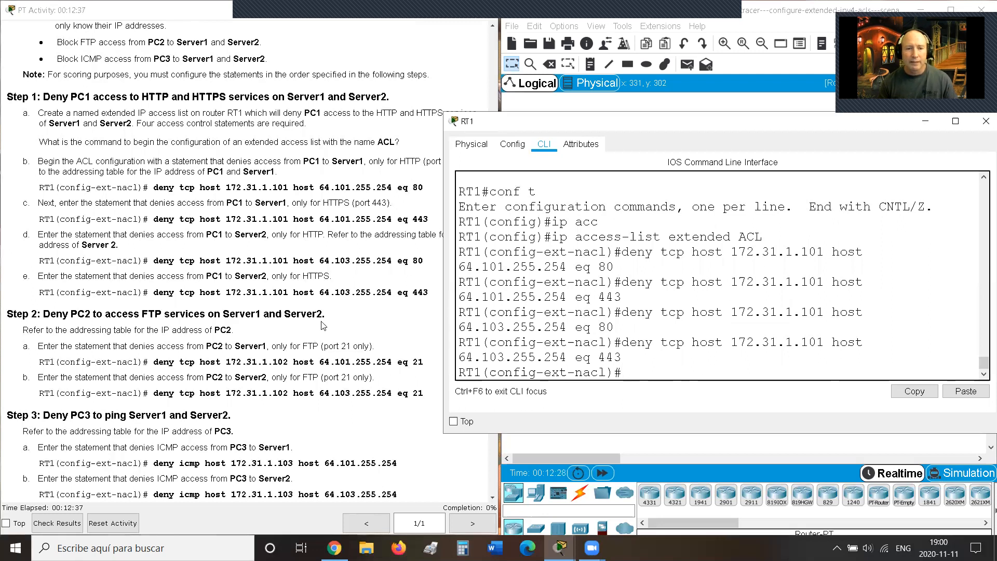
scroll(323, 318, down, 2)
scroll(323, 318, down, 6)
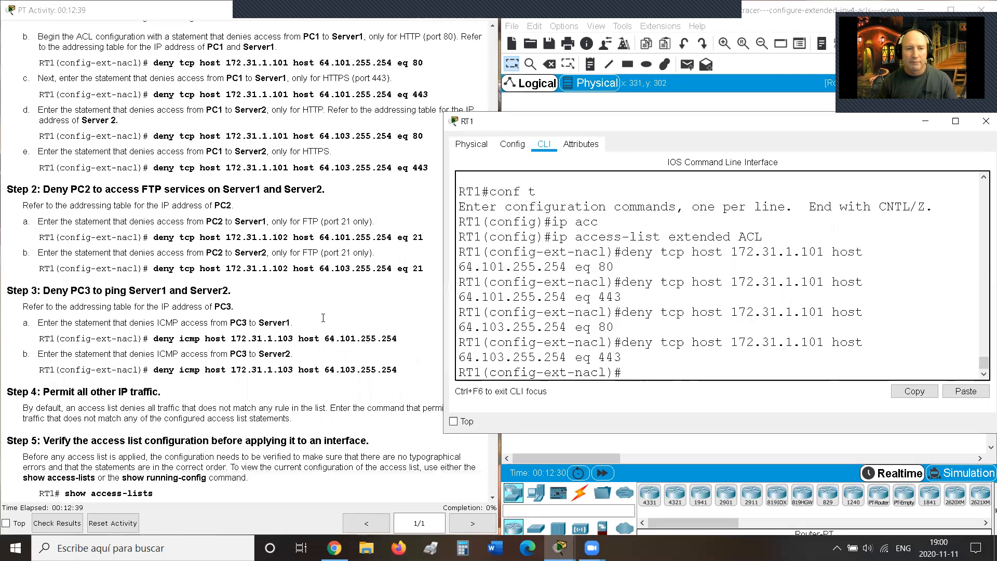
scroll(323, 318, down, 1)
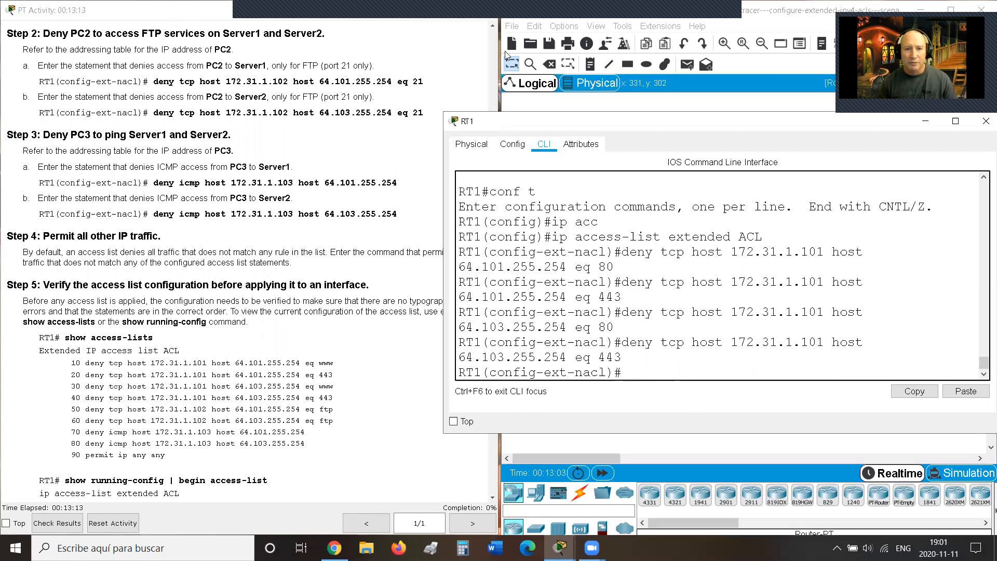
click(596, 107)
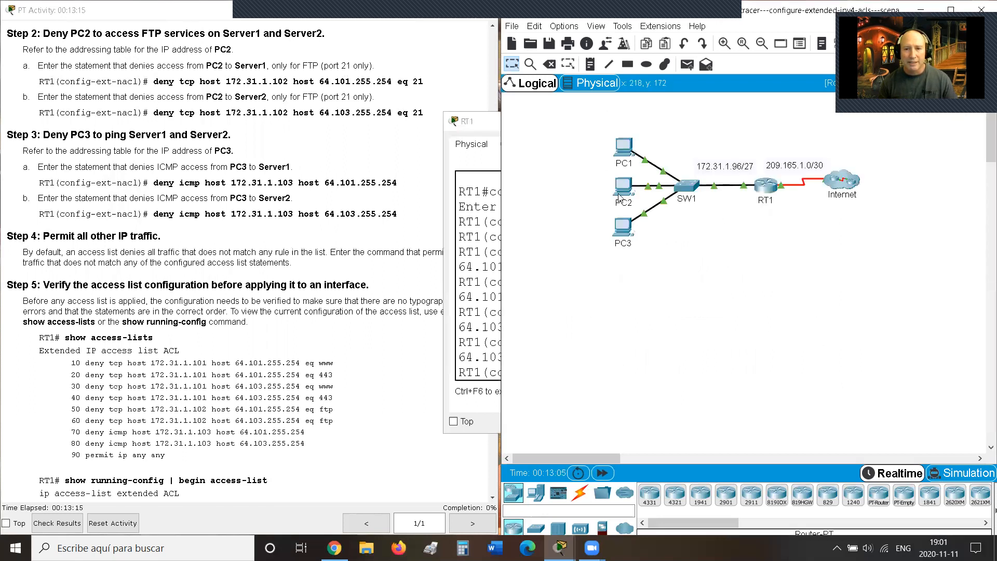
click(487, 124)
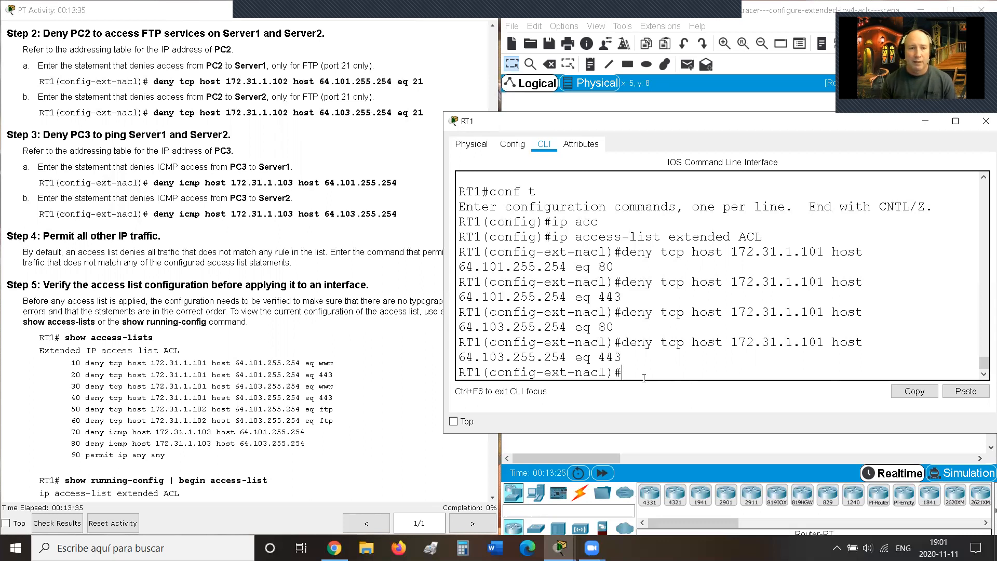
Step: Enter 'deny tcp host 172.31.1.102 host 64.101.255.254 eq 21', then the same rule for 64.103.255.254
text(deny tcp hos)
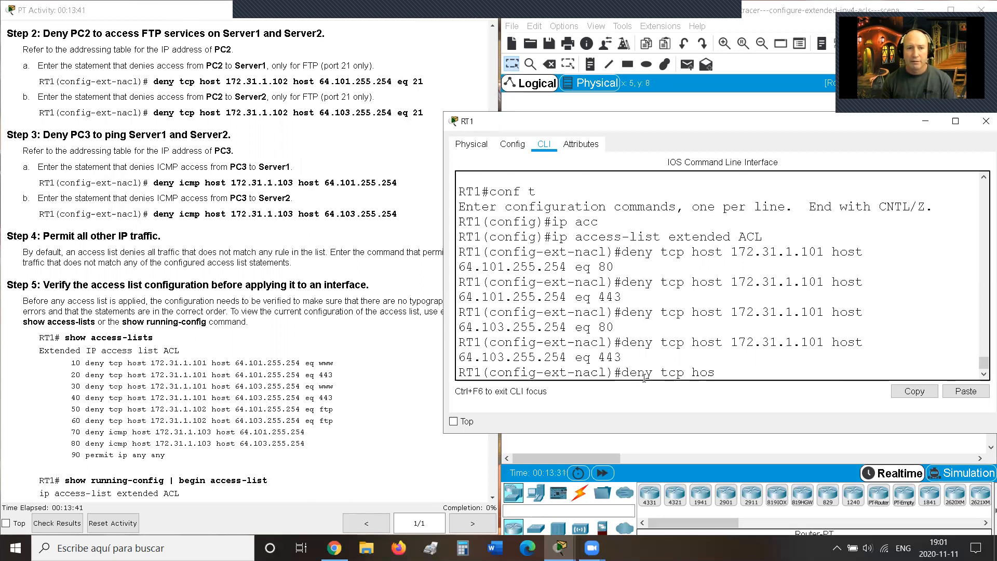
text(t 172)
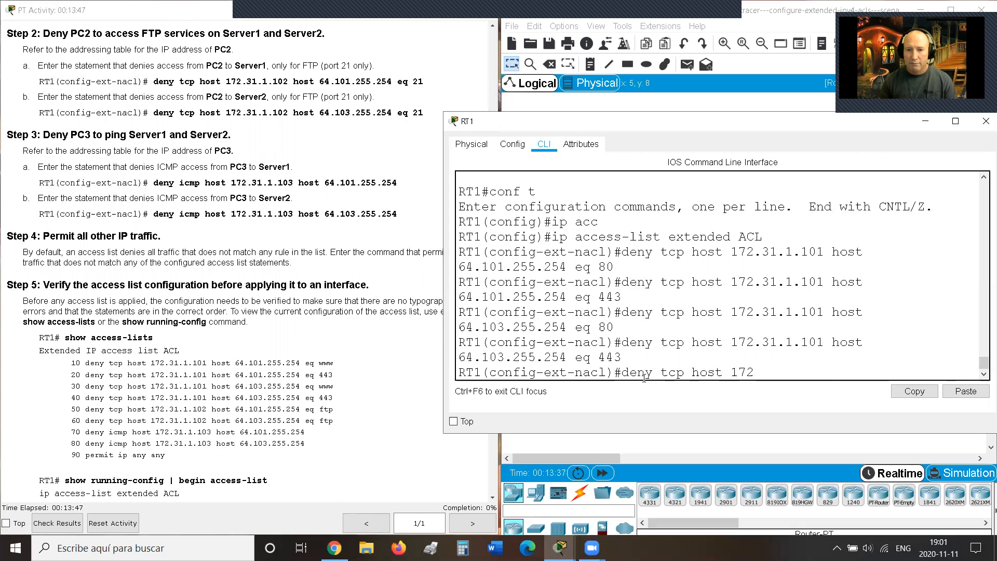
text(.)
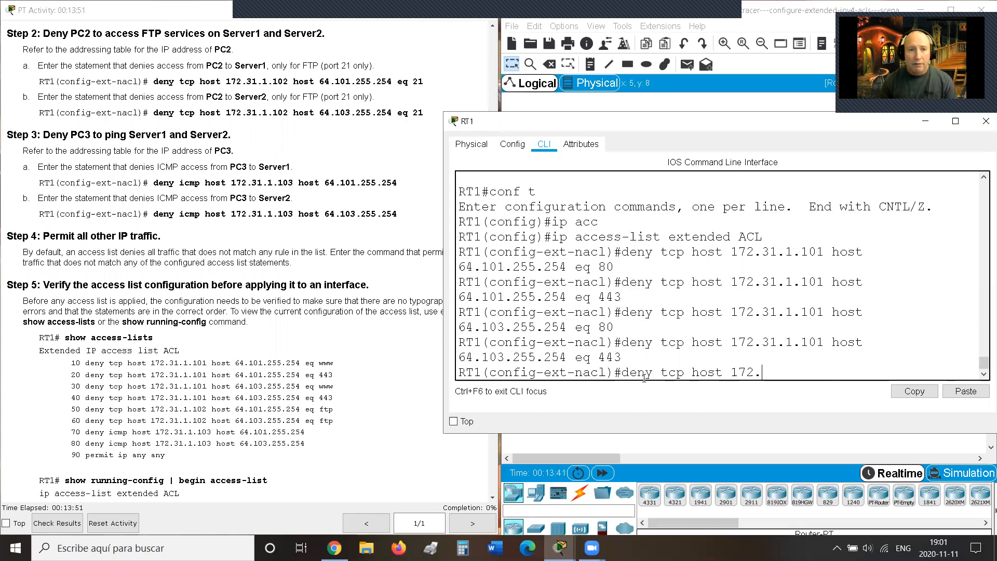
text(31.1.)
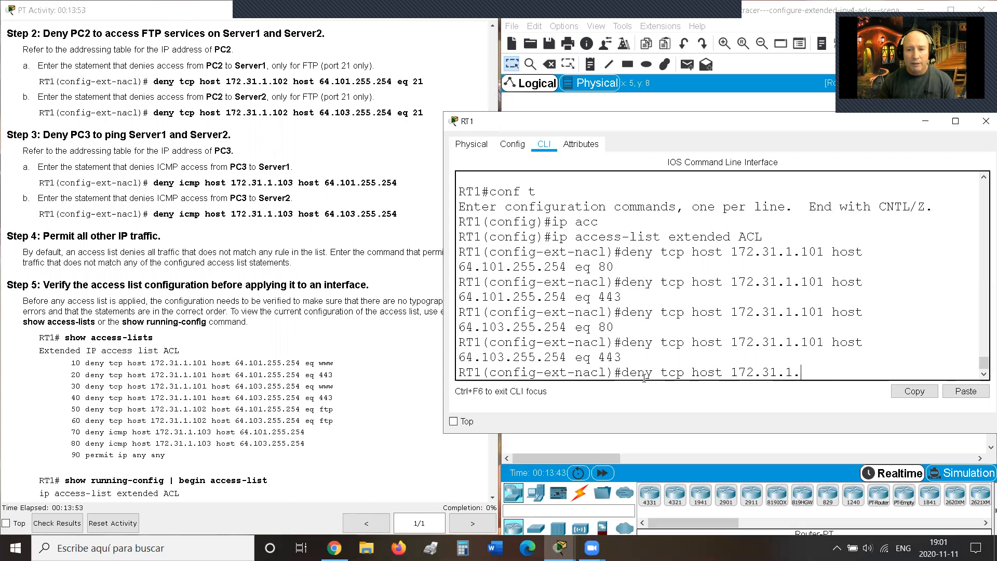
text(102)
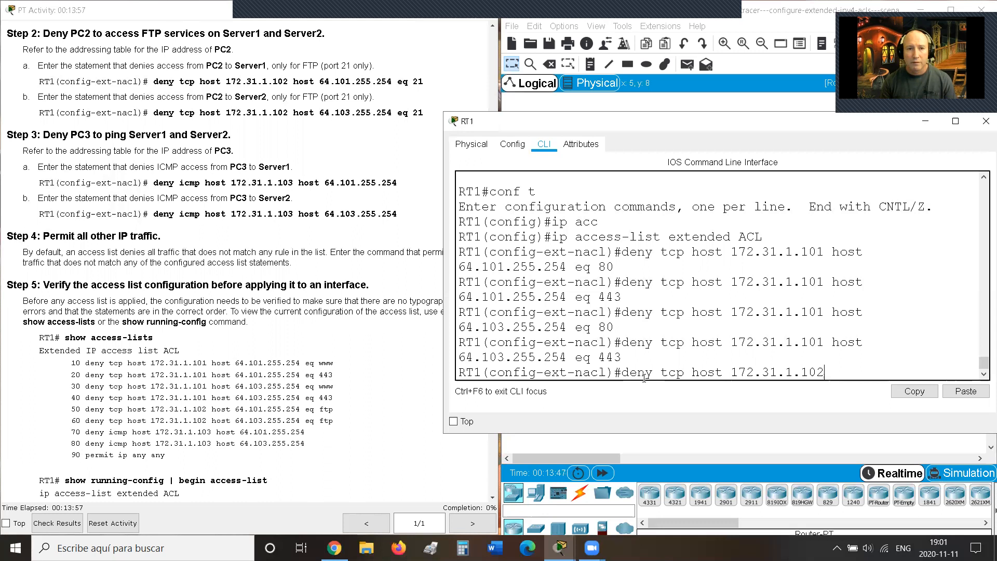
text( host)
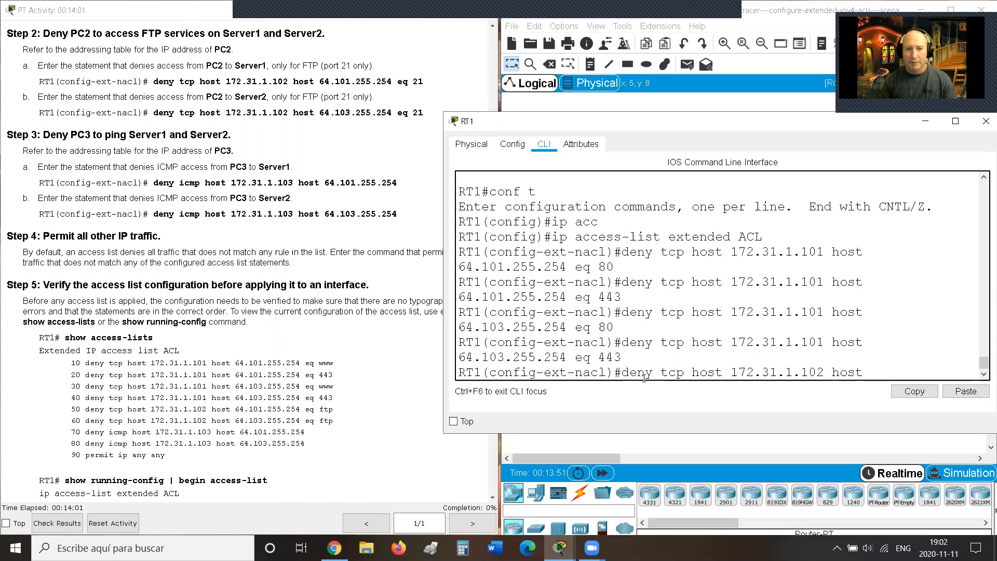
text( 64.)
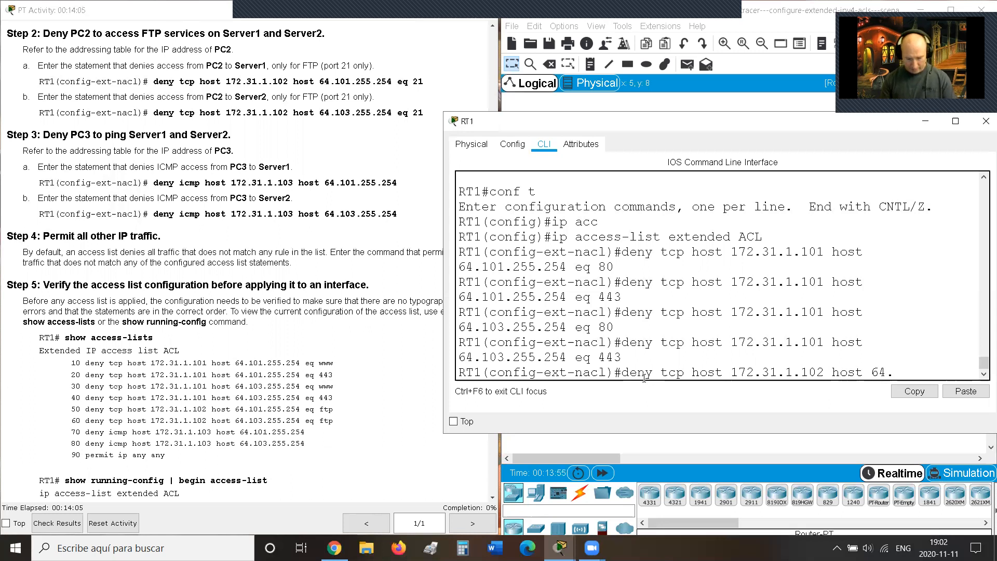
text(101)
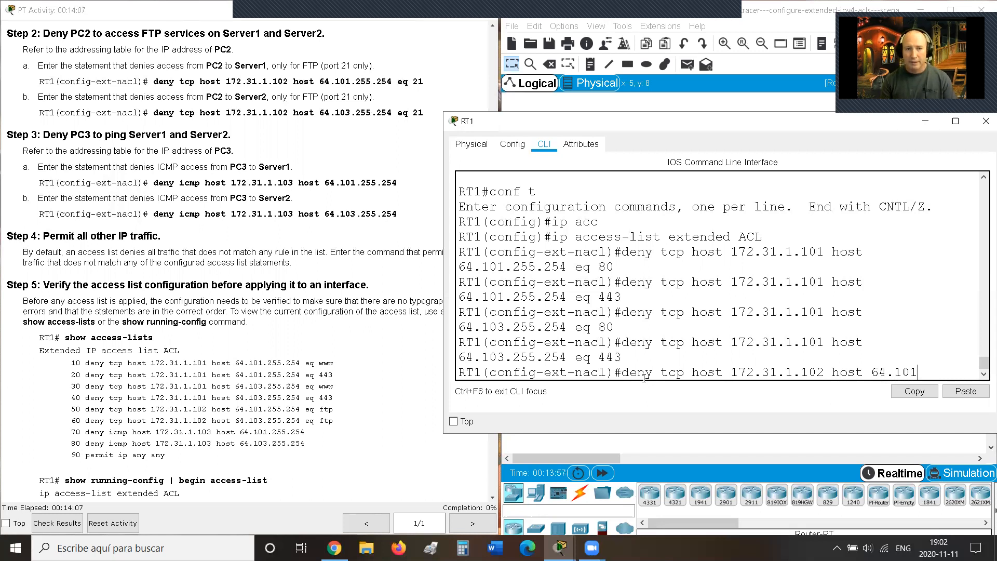
text(.)
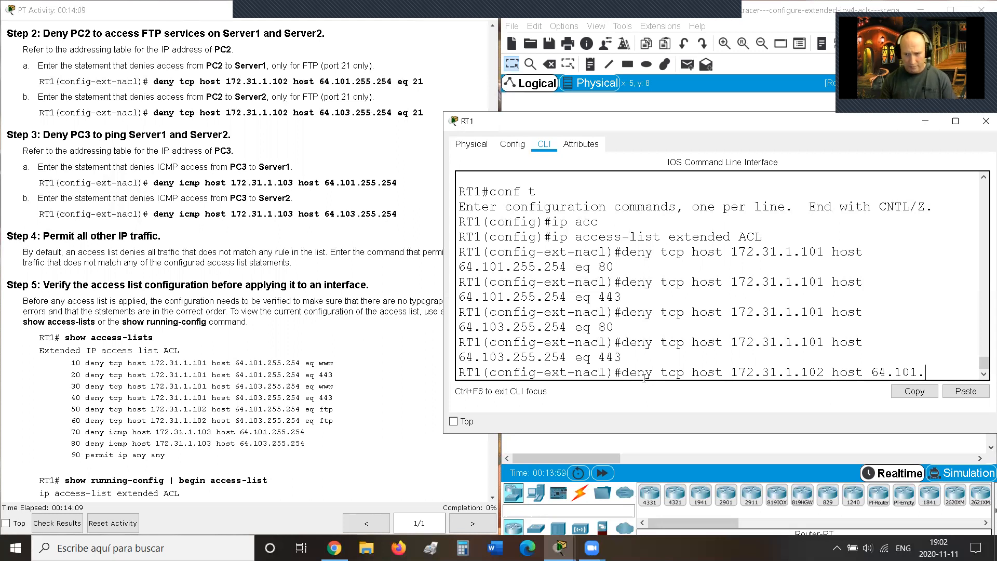
text(255)
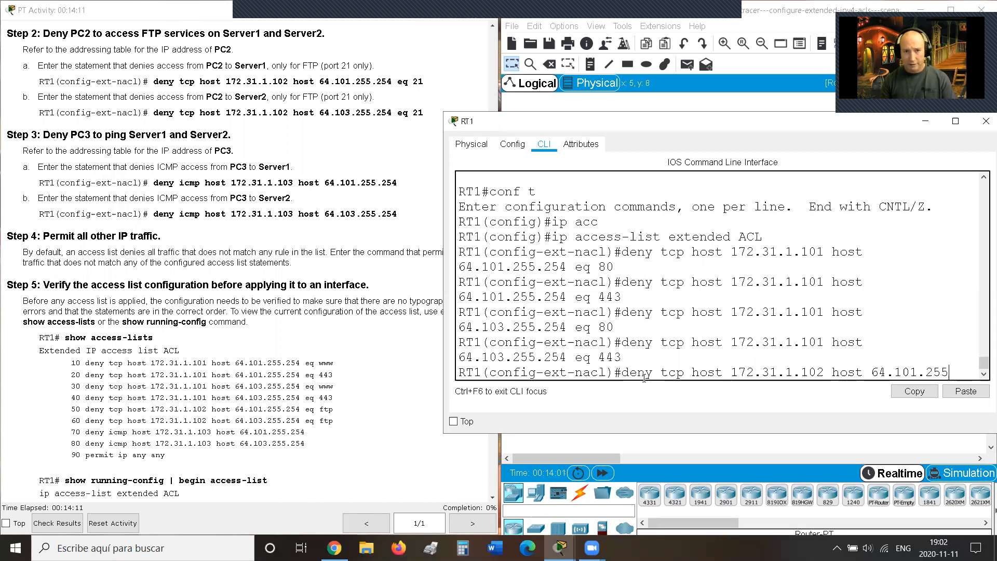
text(.254)
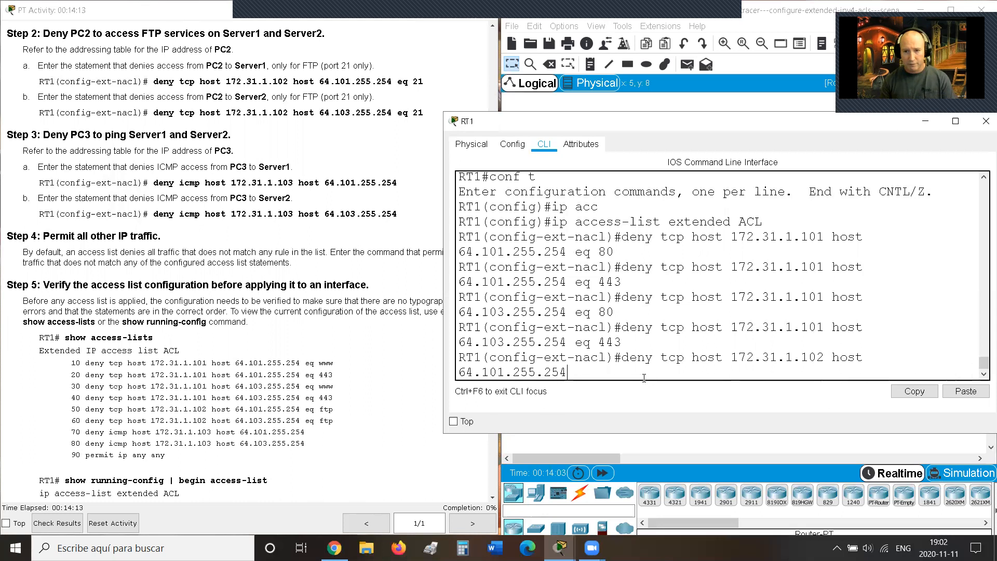
text( eq)
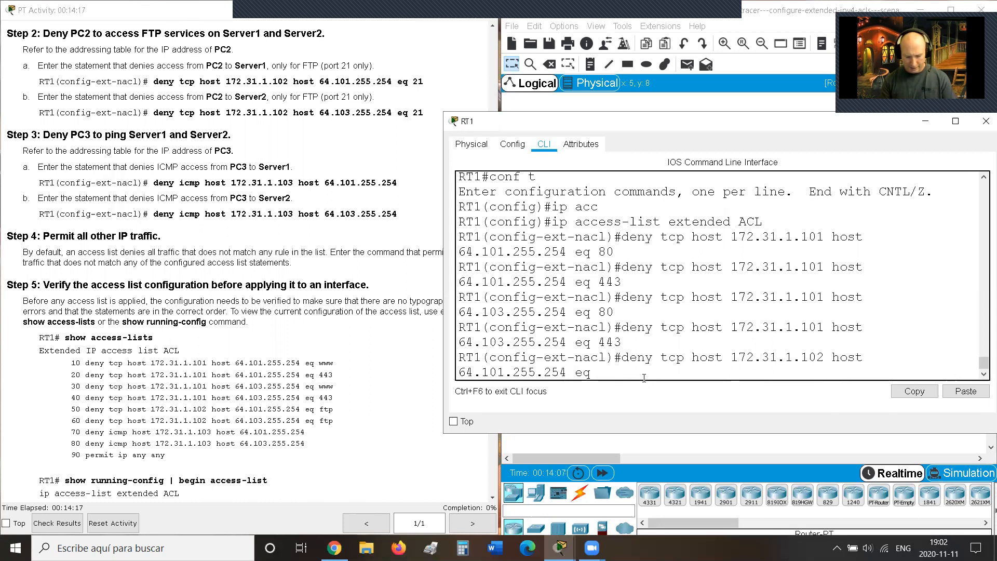
text( 21)
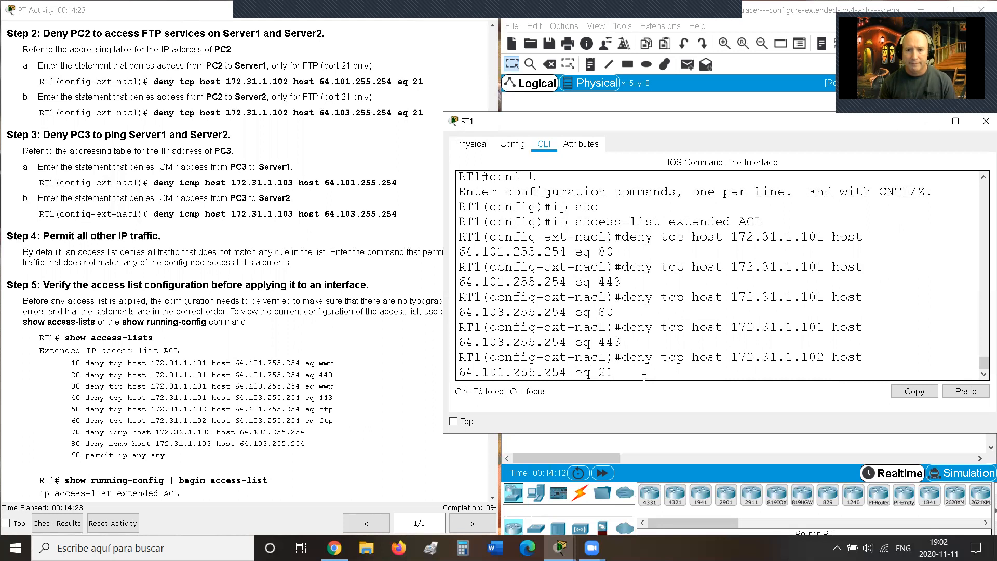
key(Return)
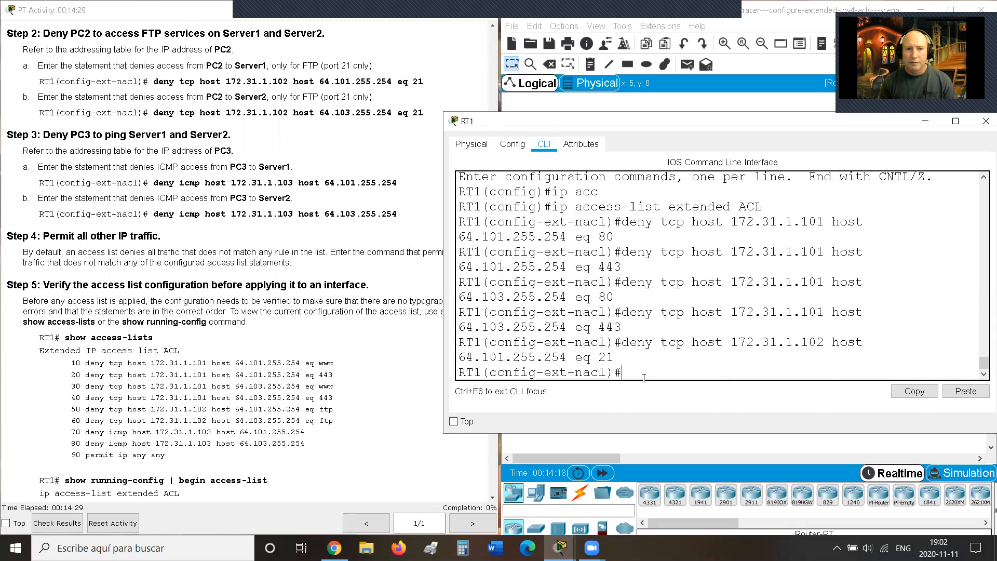
key(Up)
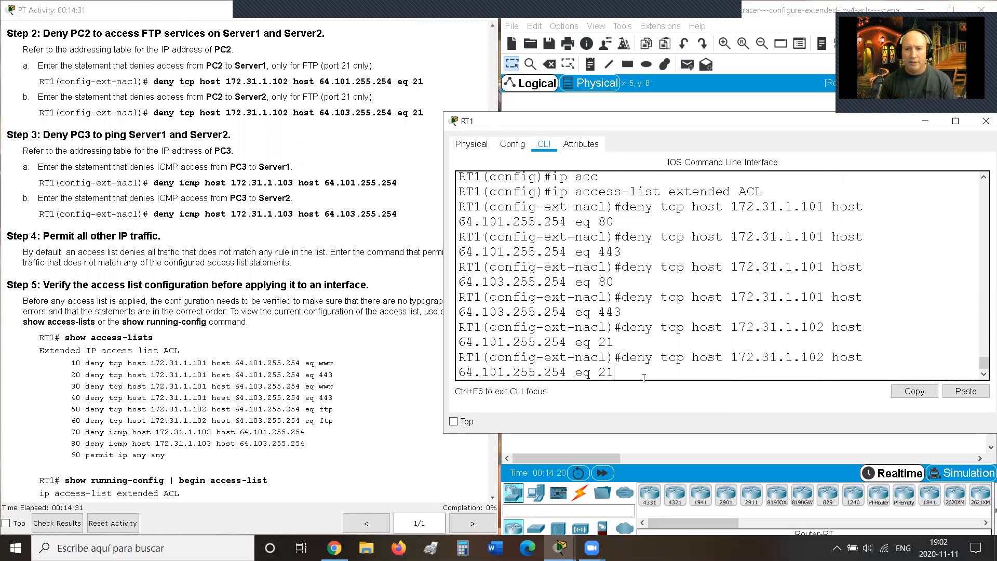
key(Left)
key(Left)
key(Left)
key(Left)
key(Left)
key(Left)
key(Left)
key(Left)
key(Left)
key(Left)
key(Left)
key(Left)
key(Left)
key(Left)
key(BackSpace)
text(3)
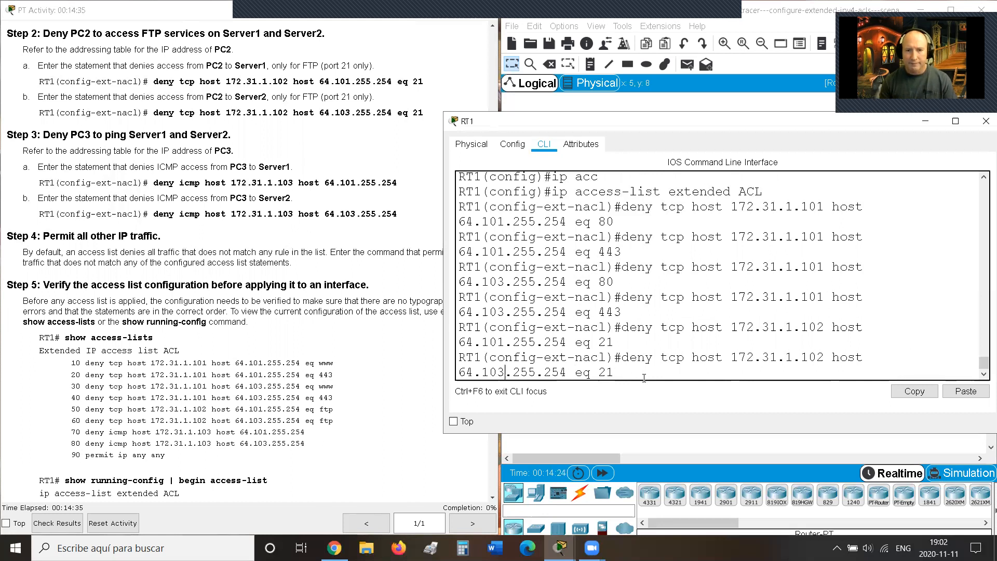
key(Return)
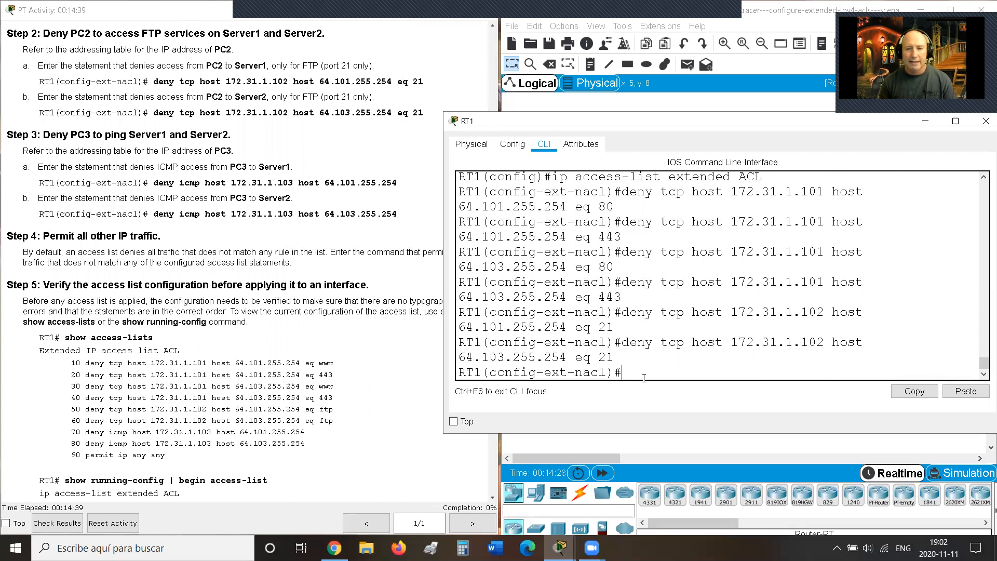
key(Up)
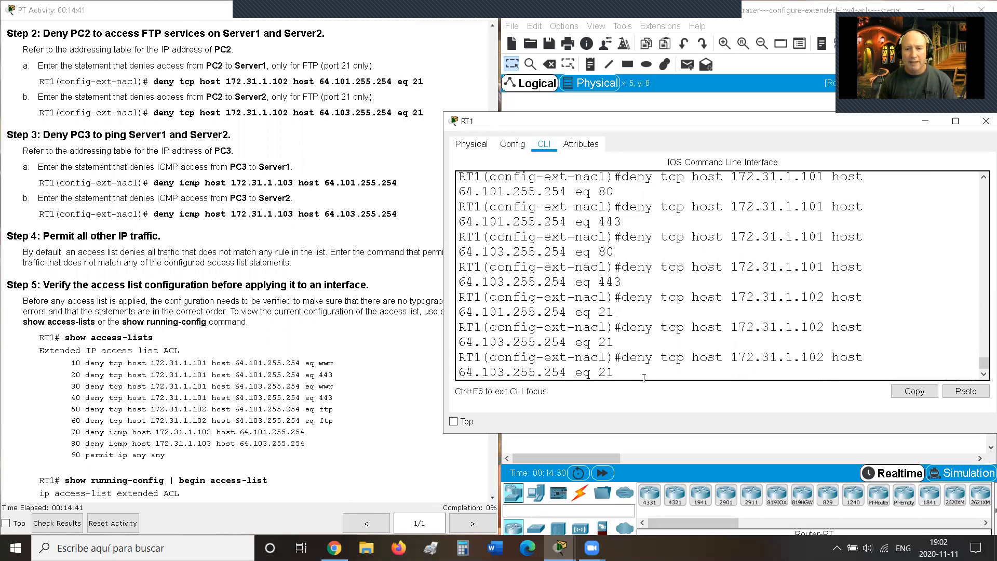
key(Return)
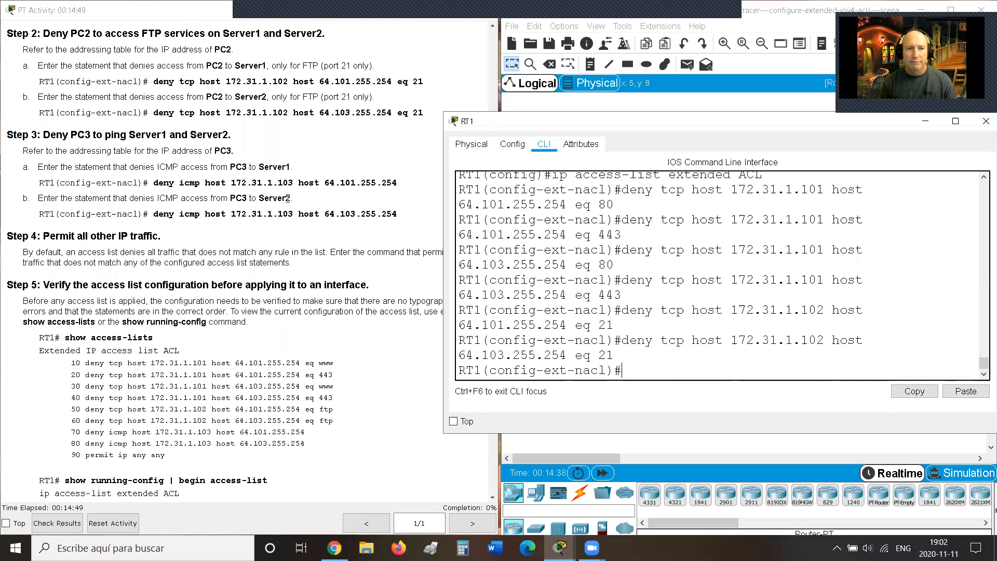
Step: Rework the last rule into 'deny icmp host 172.31.1.103 host 64.101.255.254' and enter it
scroll(285, 202, down, 3)
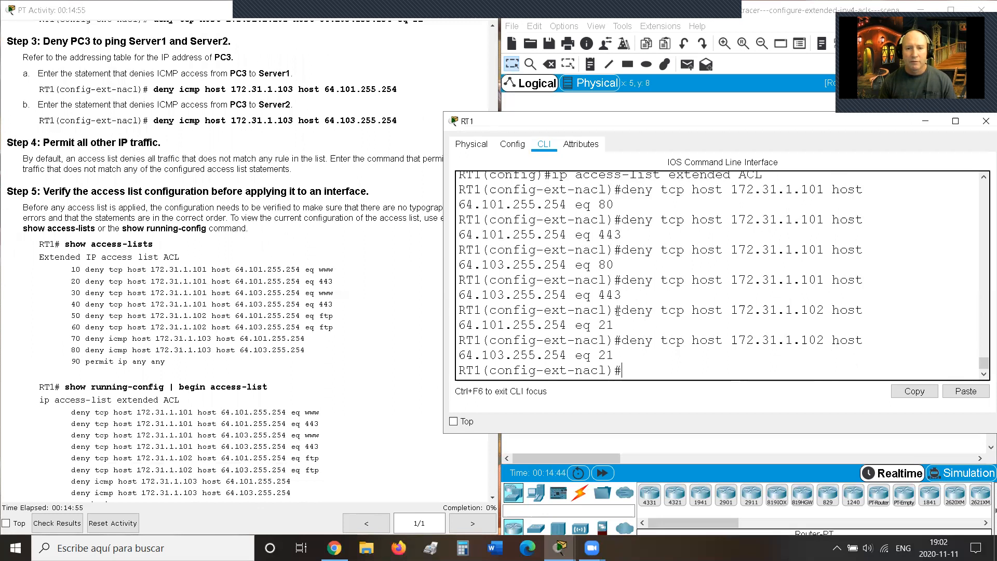
key(Up)
key(Left)
key(Left)
key(Left)
key(Left)
key(Left)
key(Left)
key(Left)
key(Left)
key(Left)
key(Left)
key(Left)
key(Left)
key(Left)
key(Left)
key(Left)
key(Left)
key(Left)
key(Left)
key(Left)
key(Left)
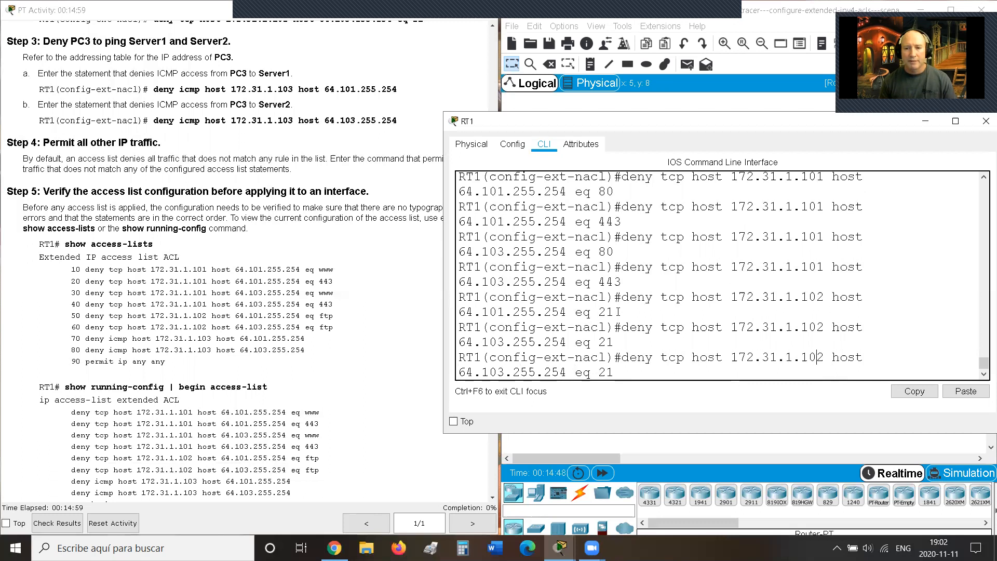
key(Right)
key(BackSpace)
text(3)
key(Right)
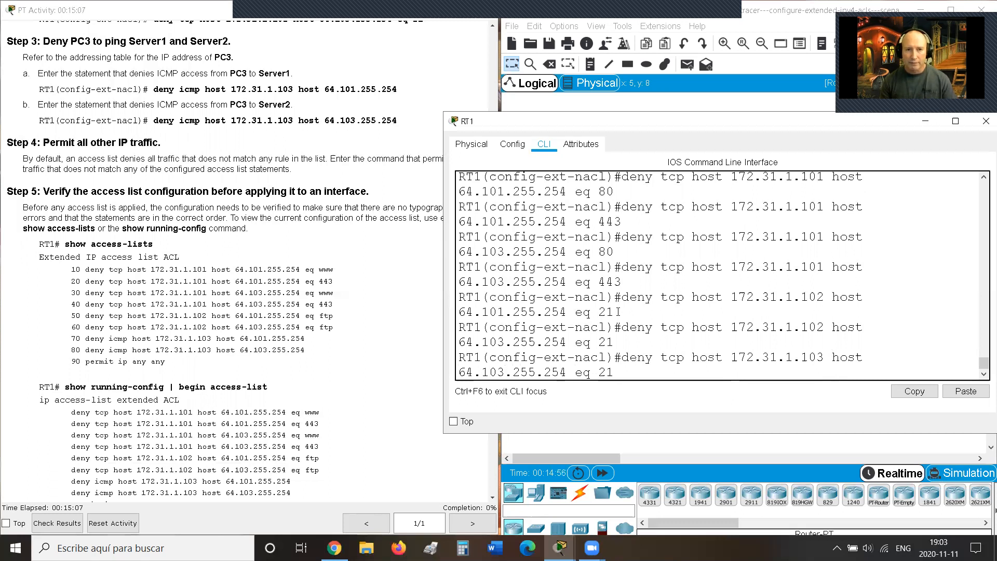
key(BackSpace)
text(1)
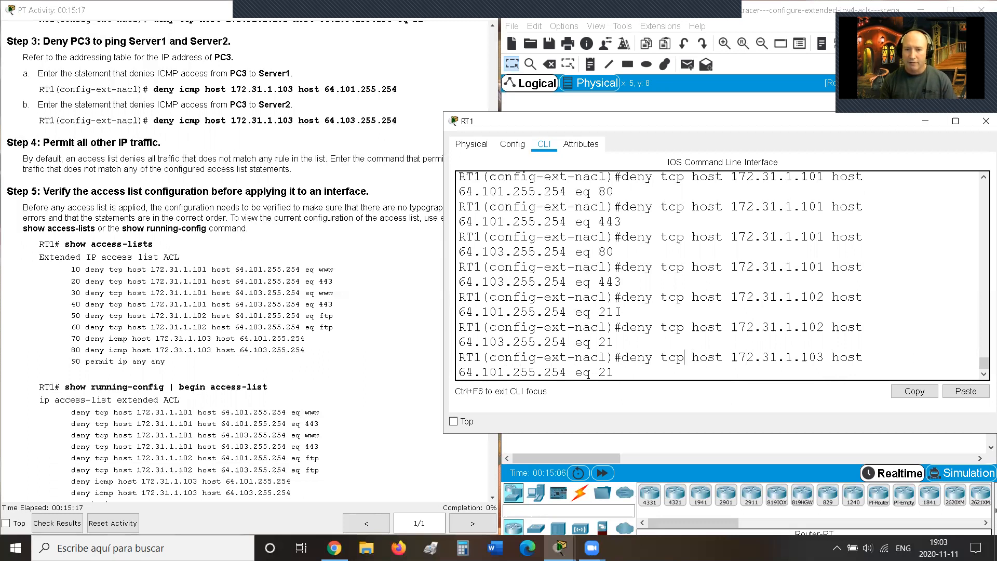
key(BackSpace)
key(BackSpace)
key(BackSpace)
text(icmp)
key(Right)
key(Right)
key(Right)
key(Right)
key(Right)
key(Right)
key(Right)
key(Right)
key(Right)
key(Right)
key(Right)
key(Right)
key(Right)
key(Right)
key(Right)
key(Right)
key(Right)
key(Right)
key(Right)
key(Right)
key(Right)
key(Right)
key(Right)
key(Right)
key(Right)
key(Right)
key(Right)
key(Right)
key(Right)
key(Right)
key(Right)
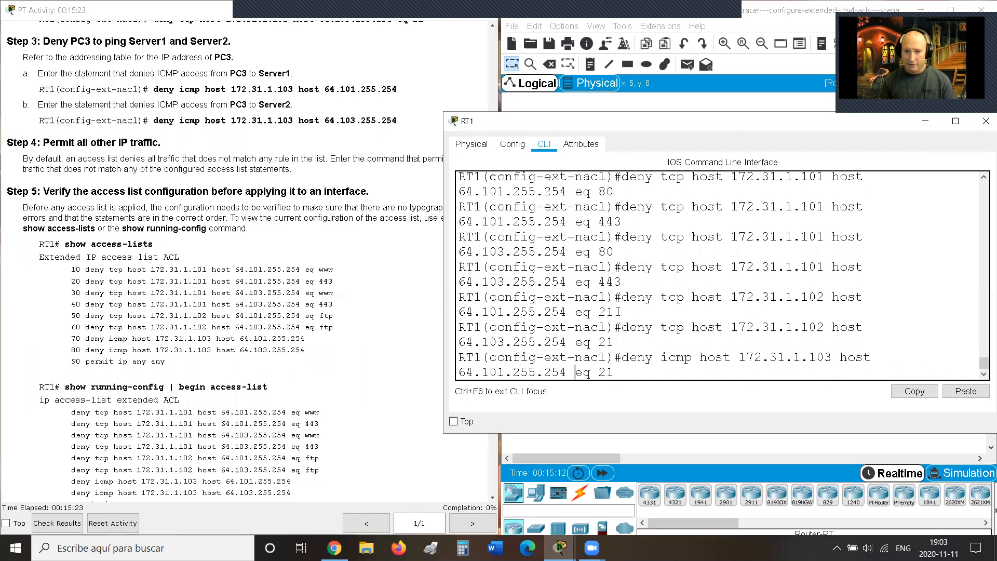
key(BackSpace)
key(BackSpace)
key(BackSpace)
key(BackSpace)
key(BackSpace)
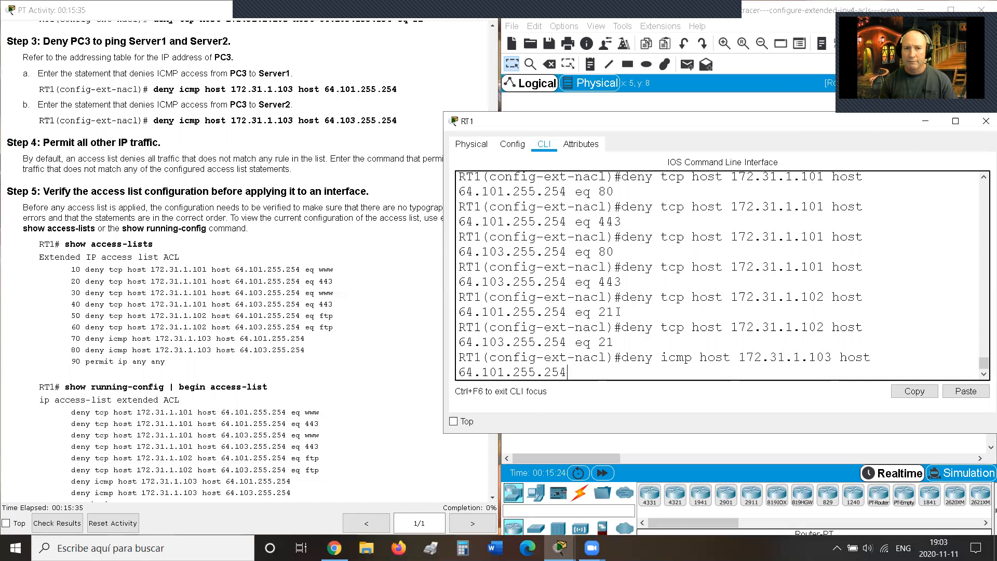
key(Return)
Step: Add the same ICMP deny from 172.31.1.103 to 64.103.255.254
key(Up)
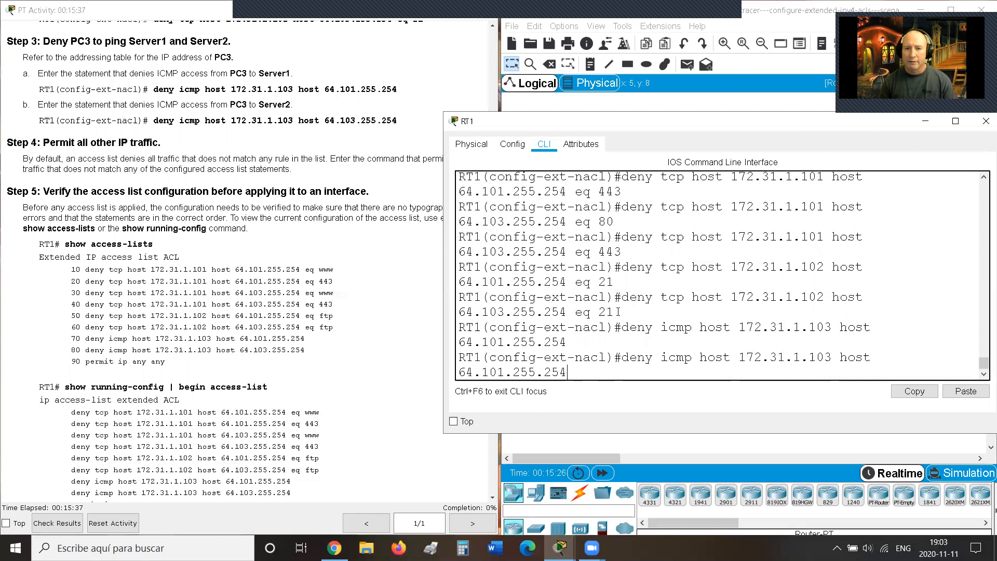
key(Left)
key(Left)
key(Left)
key(Left)
key(Left)
key(BackSpace)
text(3)
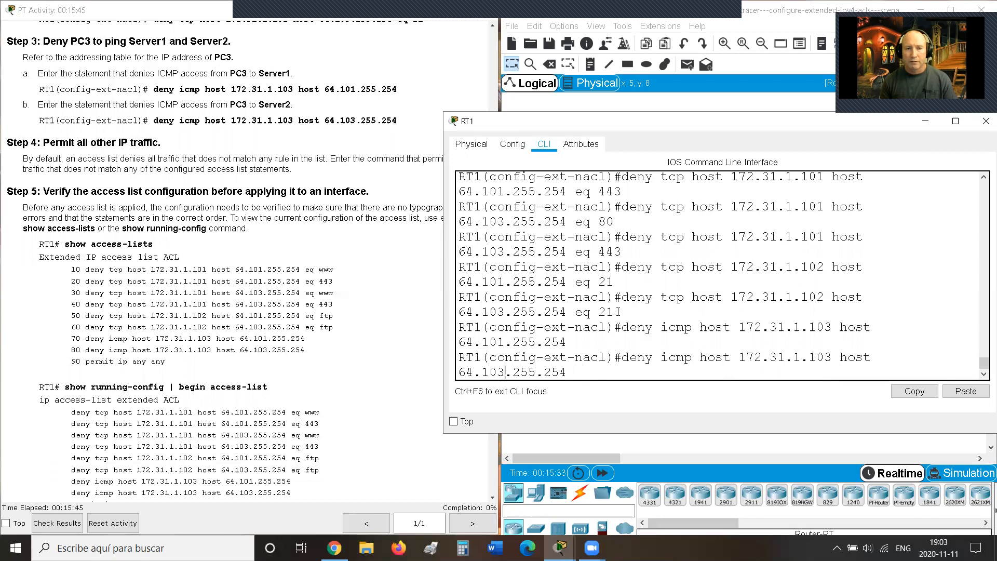
key(Return)
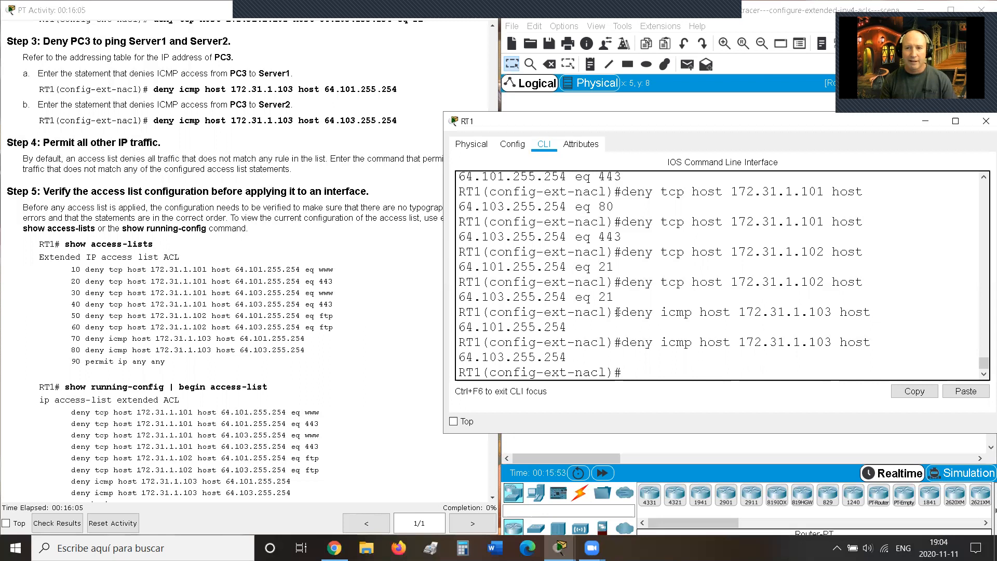
Step: Check the permit options with '?', then enter 'permit ip any any' as the final ACL entry
text(permit)
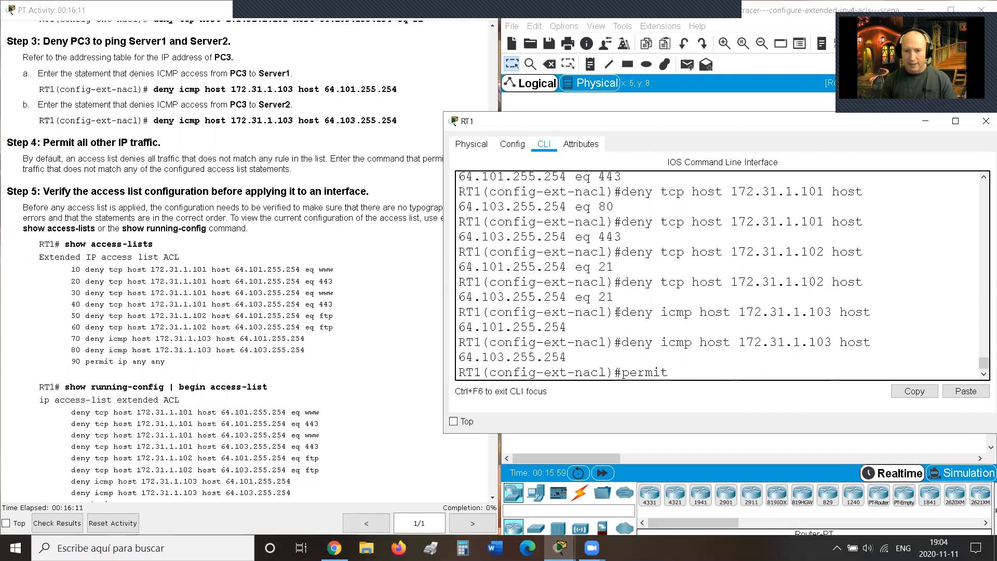
text( ?)
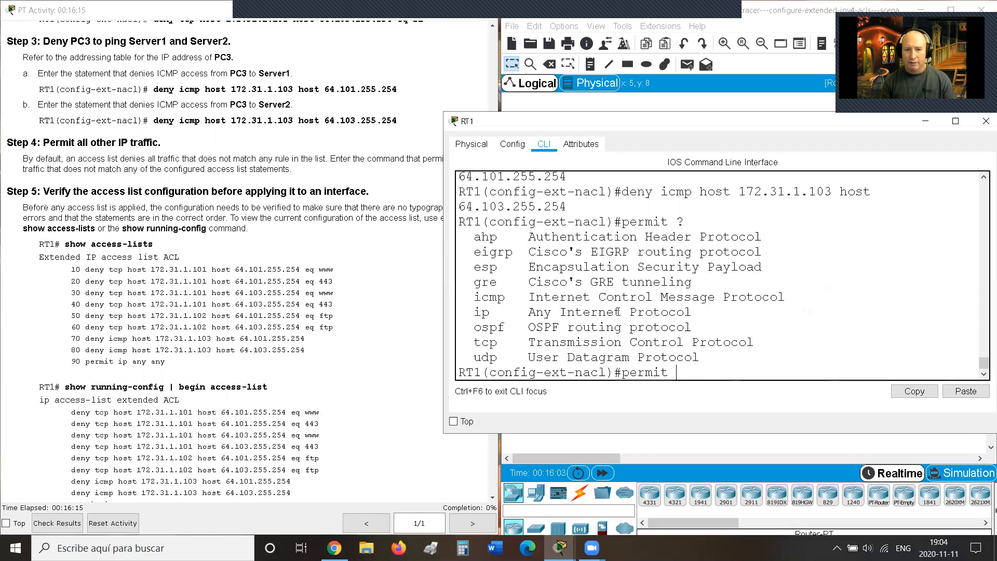
text(ip a)
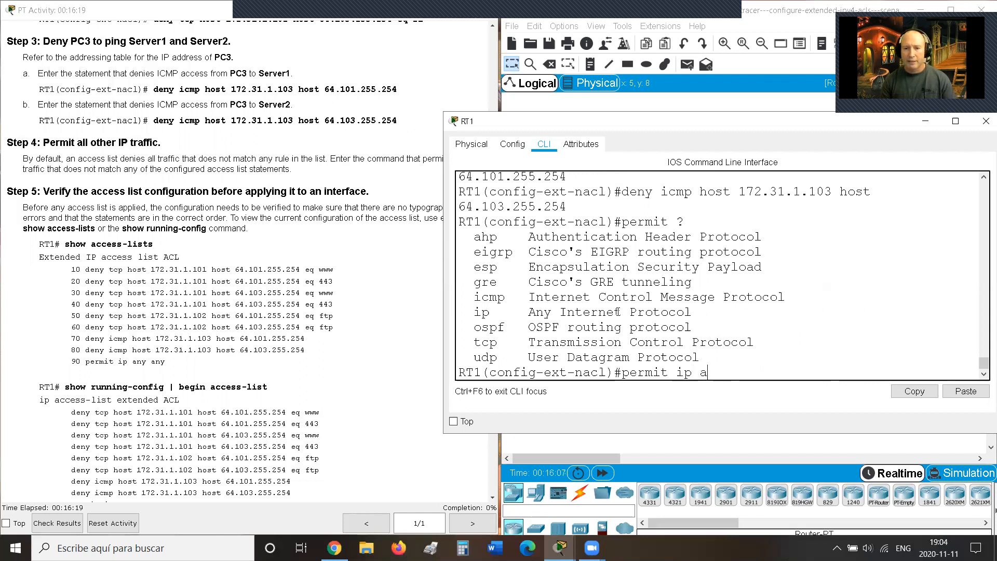
text(ny any)
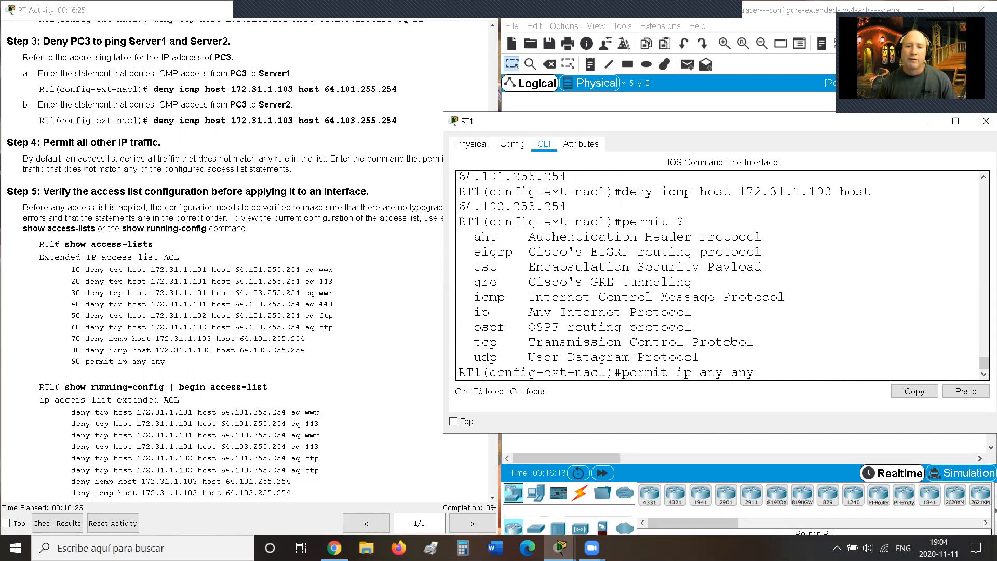
drag(622, 373, 748, 378)
click(765, 370)
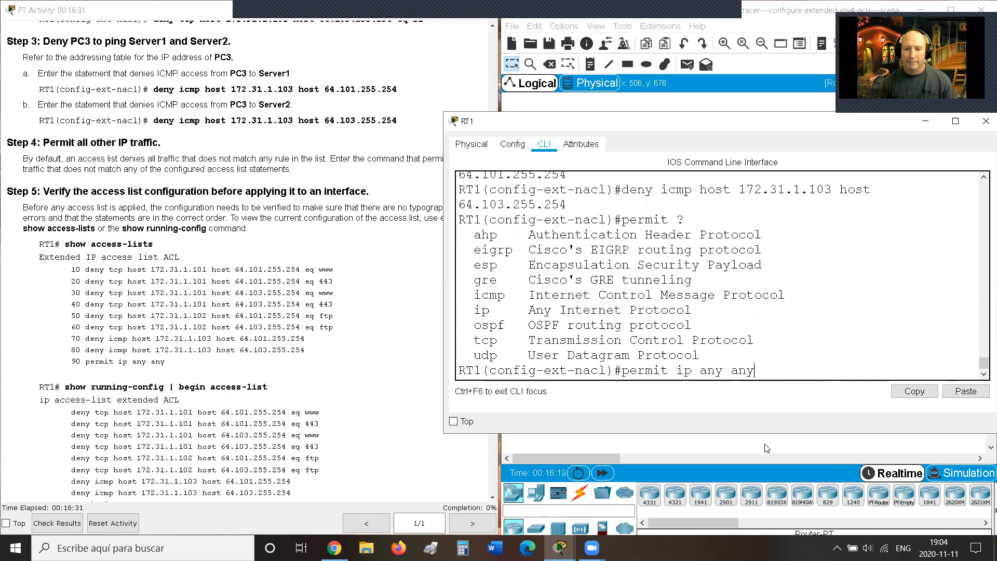
key(Return)
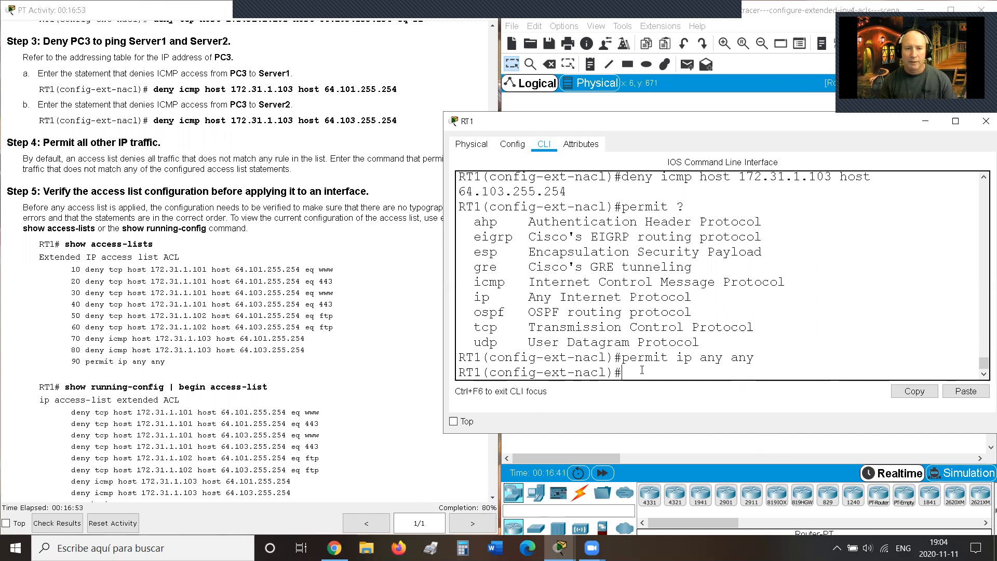
Step: Exit the ACL configuration and check that RT1's port on the SW1–RT1 link reads Gig0/0
text(exit)
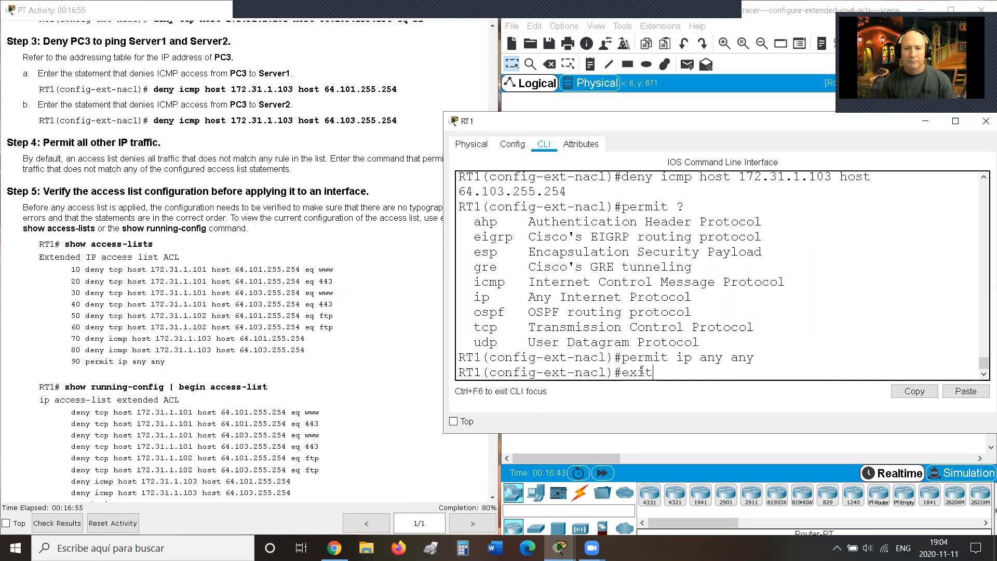
key(Return)
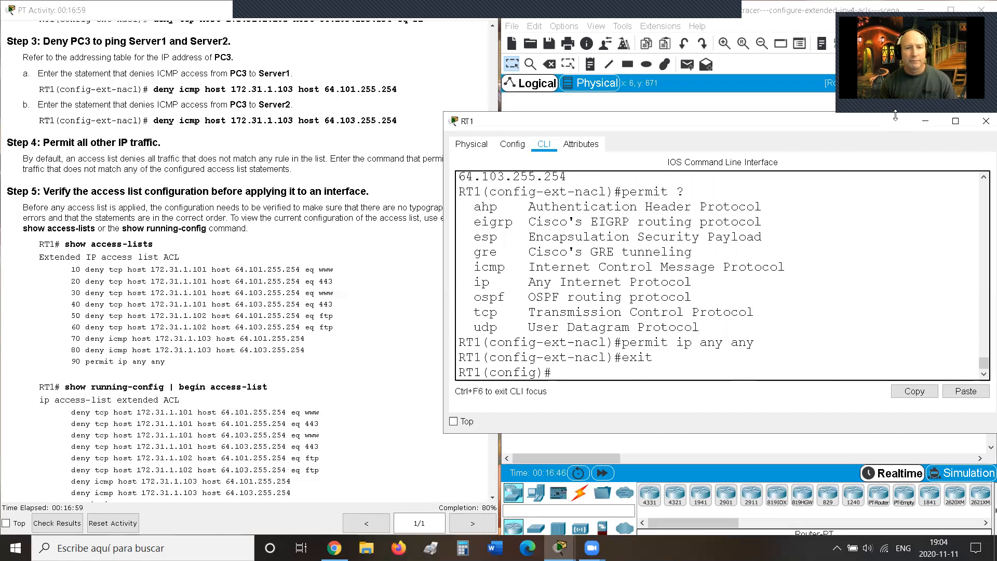
click(742, 104)
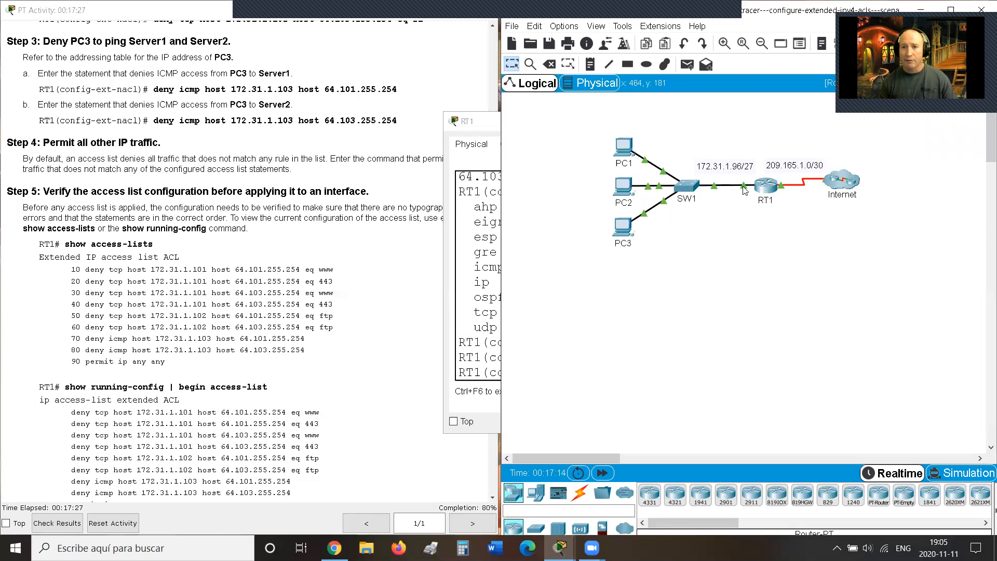
mouse_move(744, 190)
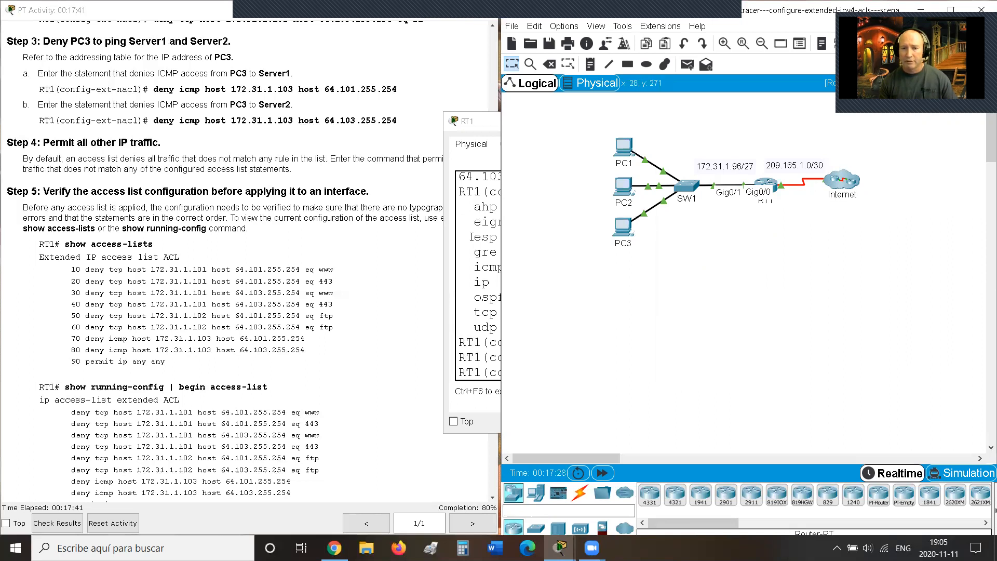
Step: Enter 'int g0/0' on RT1 and type 'ip access-group ACL in' without confirming it
click(579, 368)
text(int g)
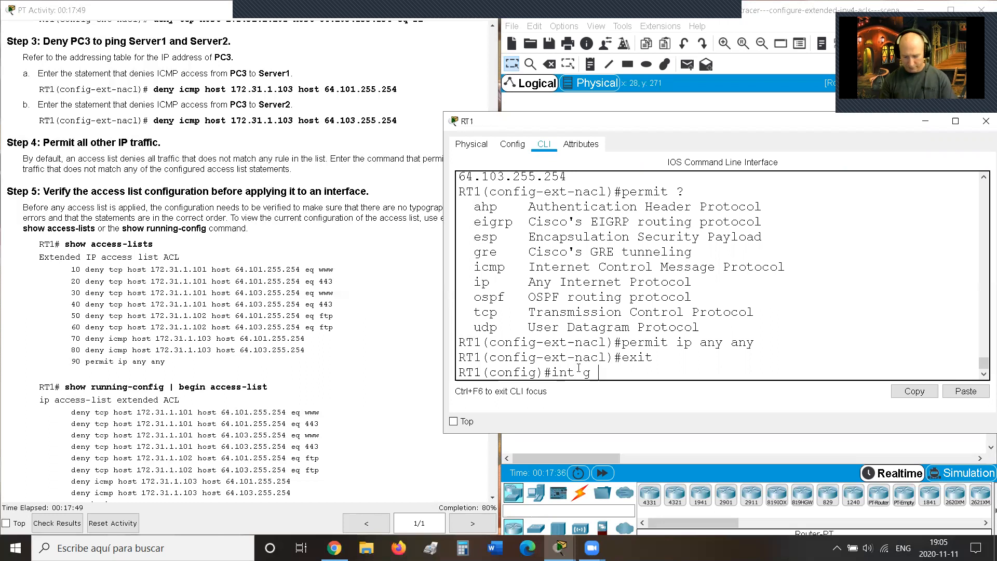
text(0/0)
key(Return)
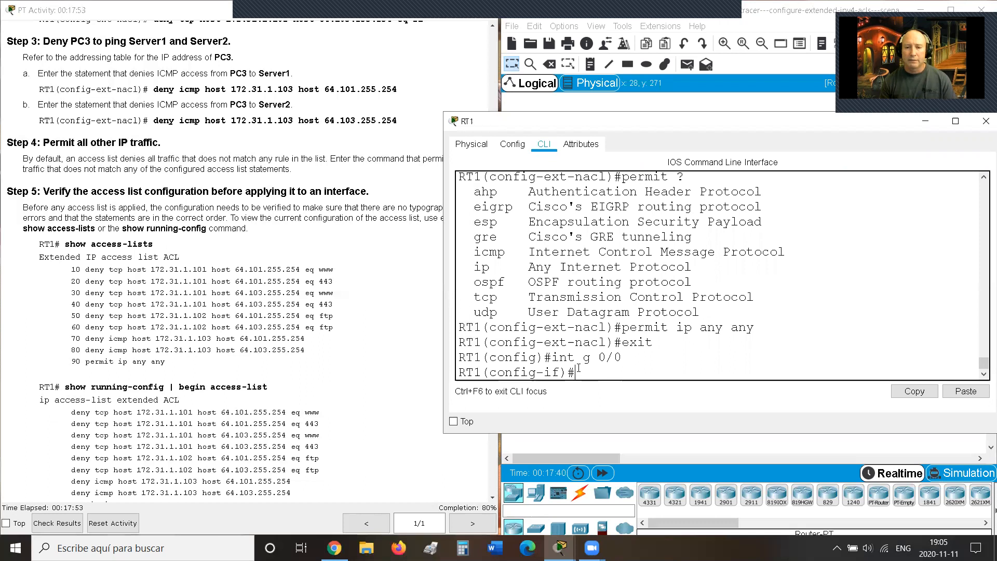
text(i)
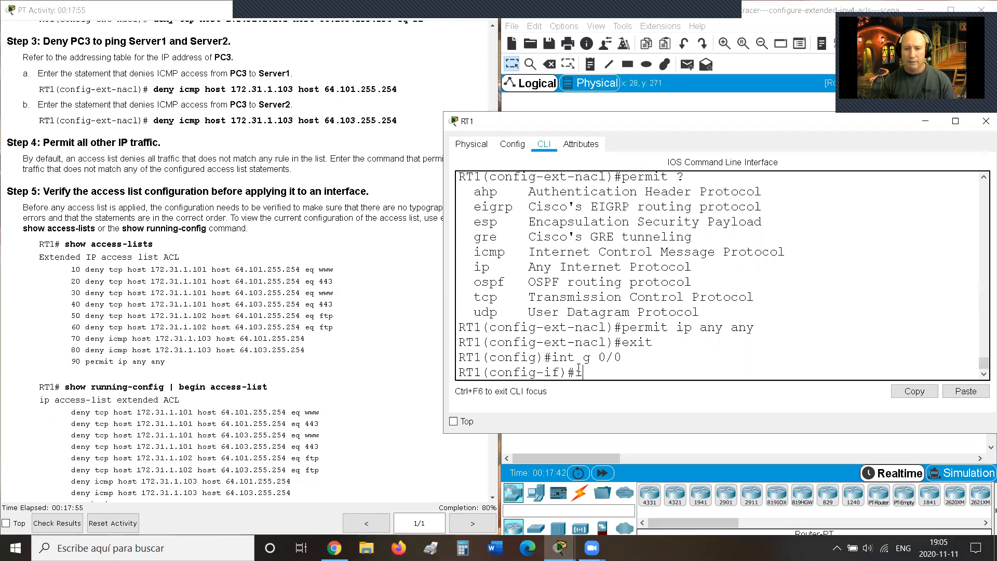
text(p acc)
key(Tab)
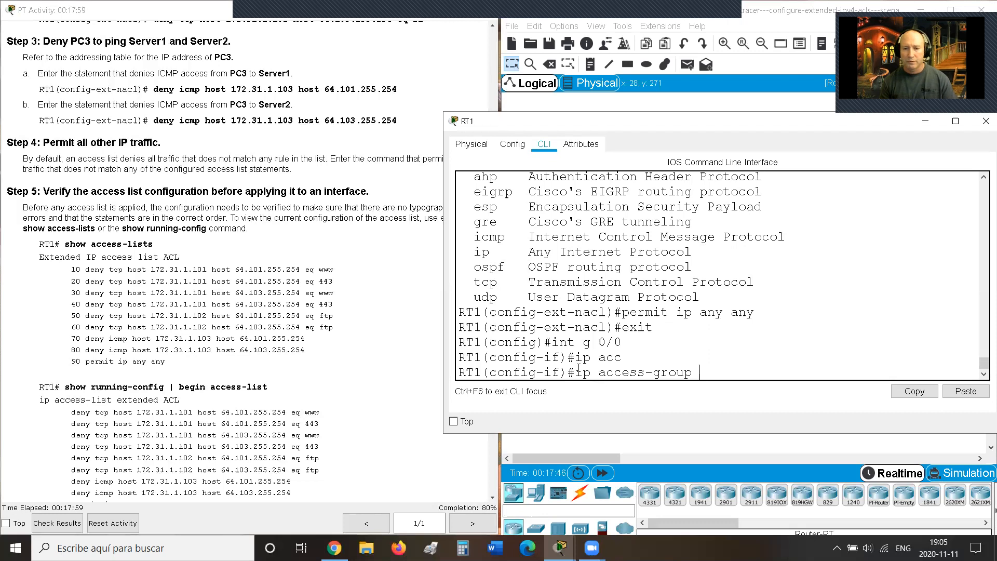
text(ACL in)
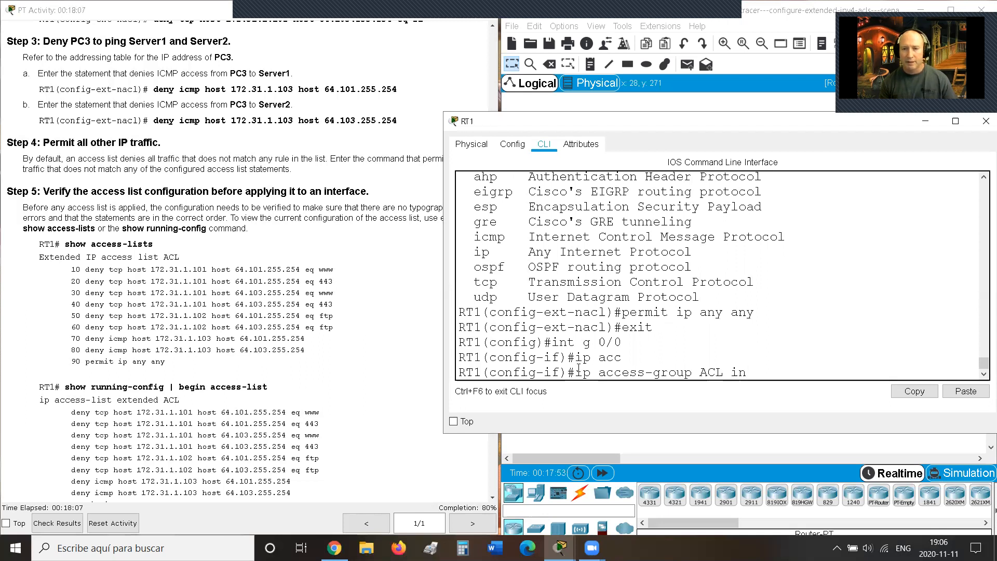
click(673, 12)
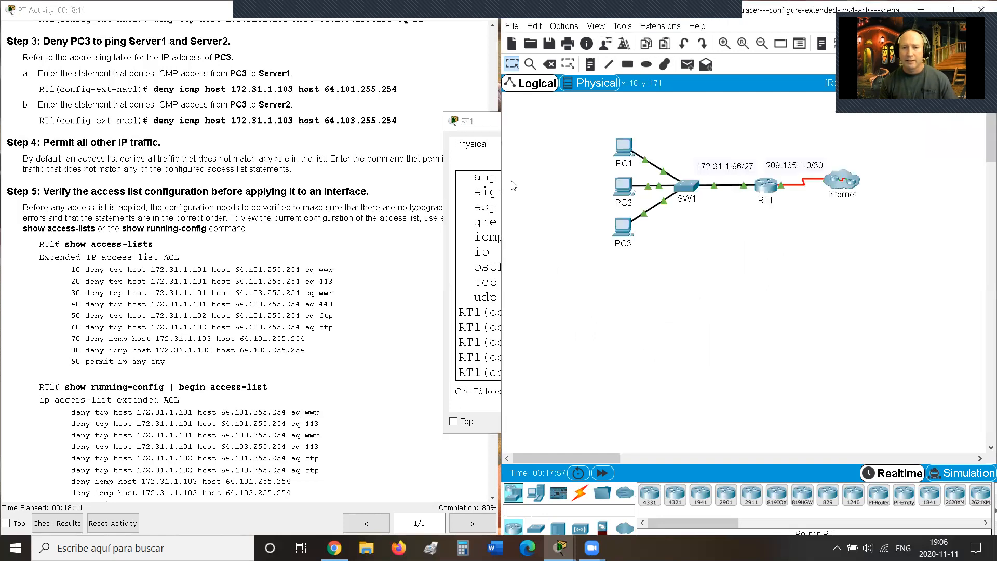
Step: Send a simple ping from PC3 to a server behind the Internet cloud
drag(500, 185, 260, 185)
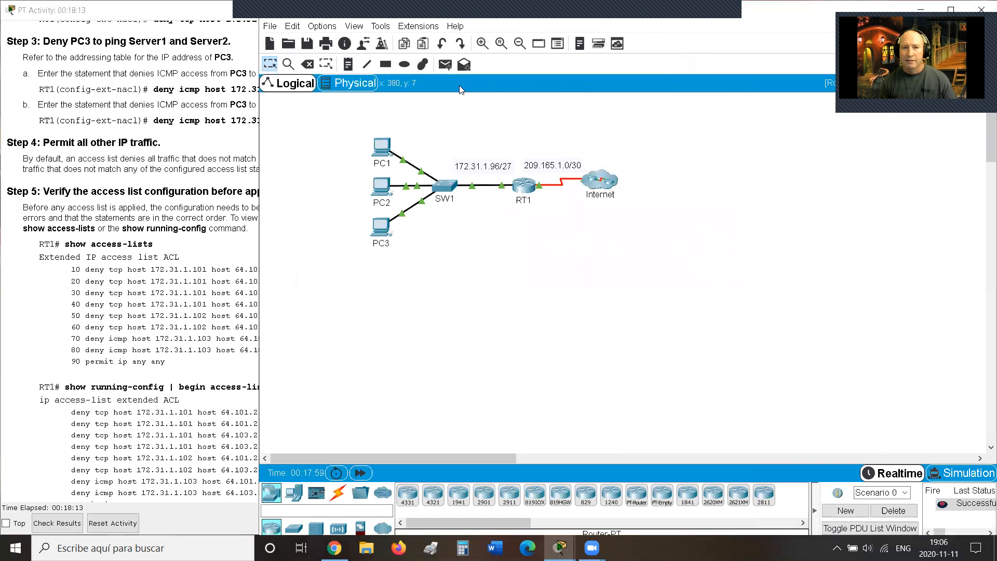
click(464, 64)
click(383, 228)
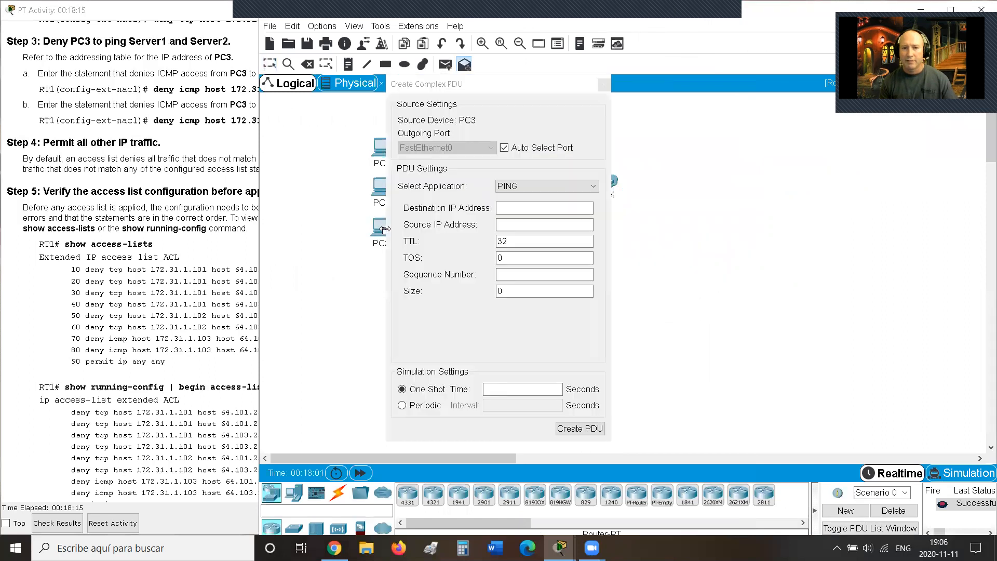
click(604, 83)
click(440, 66)
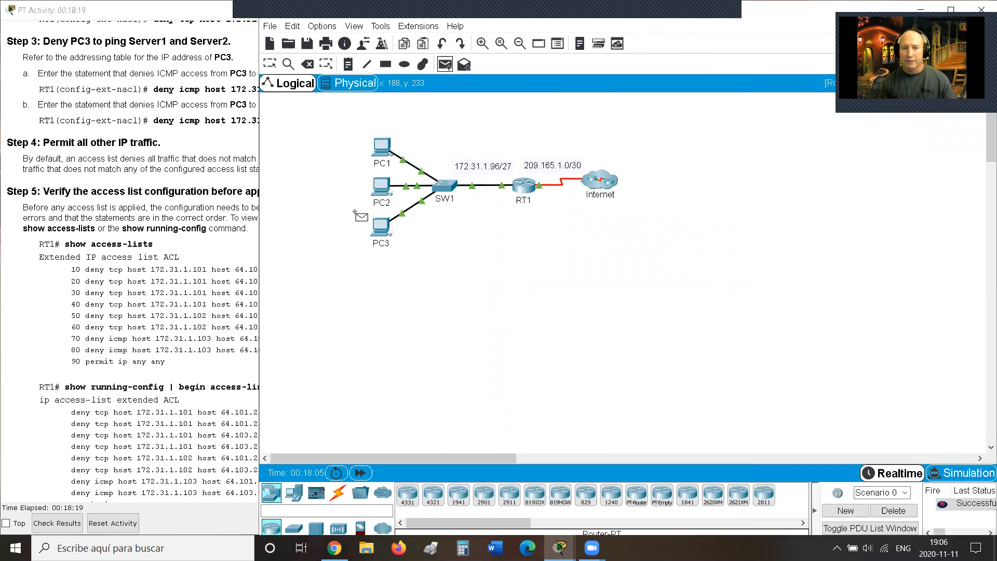
click(383, 228)
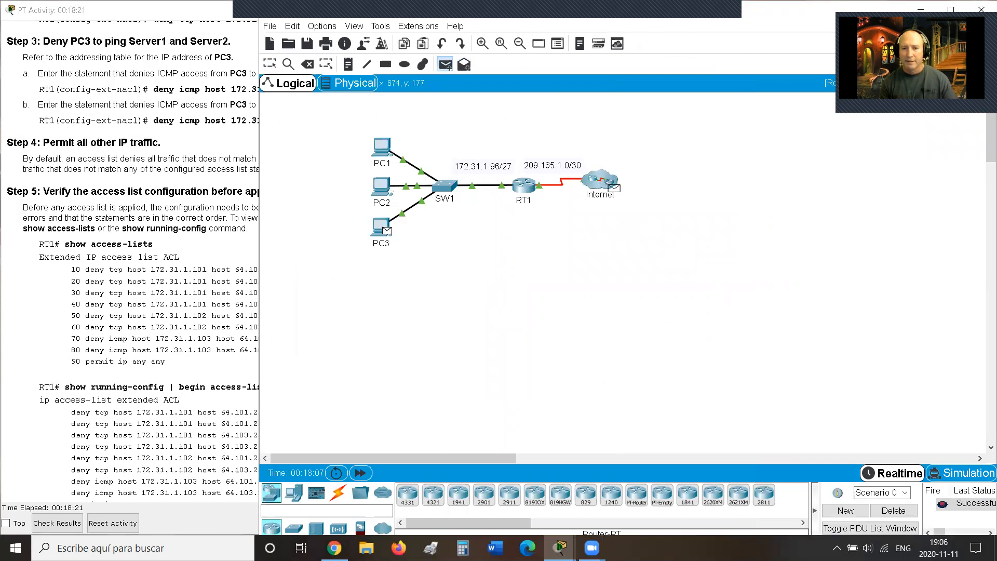
click(609, 179)
click(634, 210)
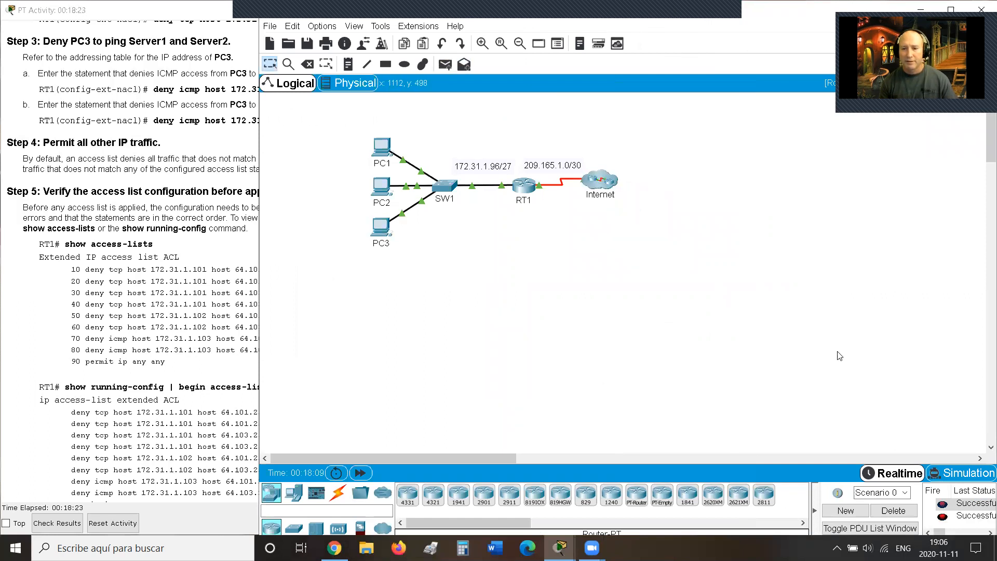
Step: Delete the old PDU results and resend a PC3 ping to a cloud server, which succeeds
click(885, 510)
click(443, 64)
click(381, 229)
click(603, 179)
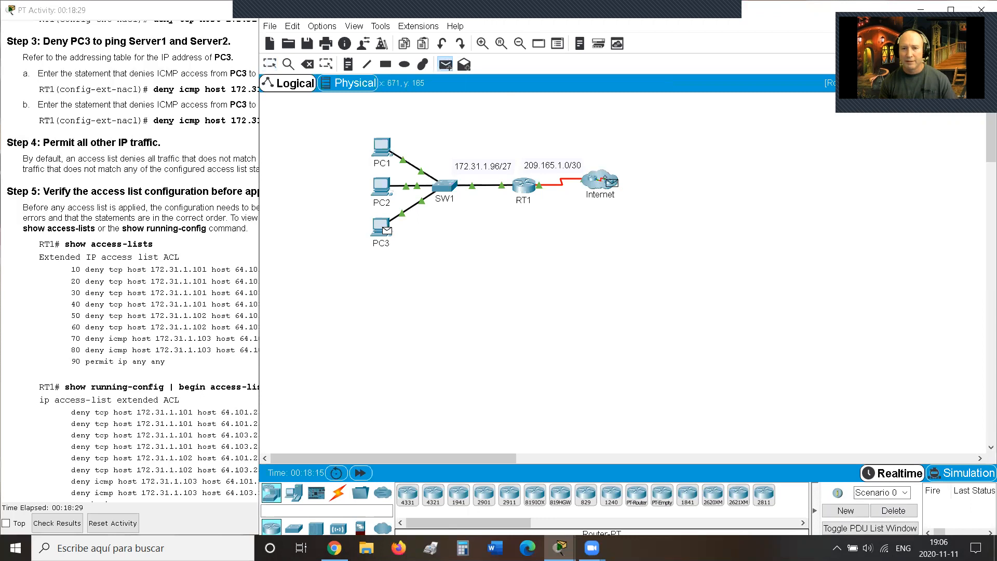
click(604, 178)
click(636, 247)
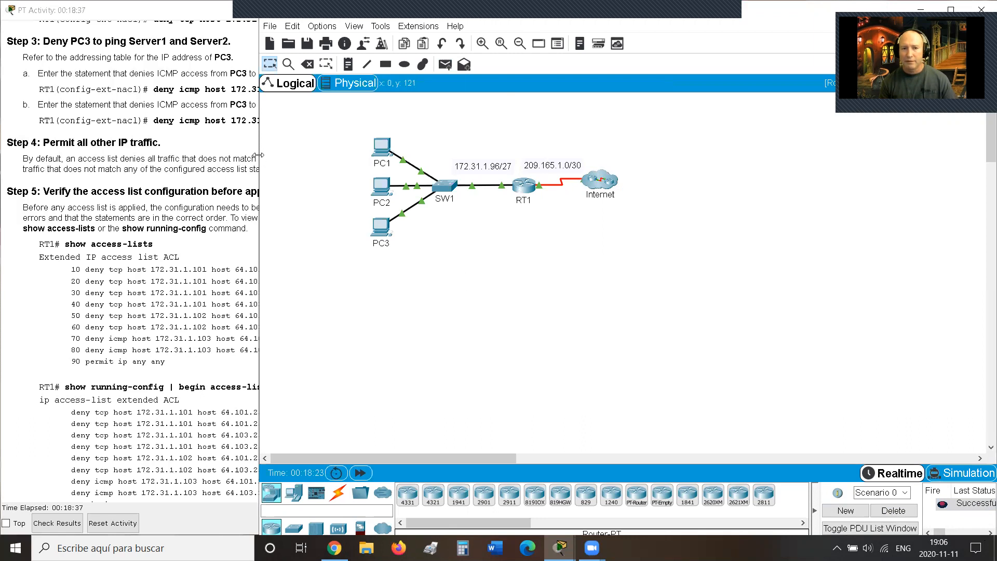
Step: Confirm 'ip access-group ACL in' on RT1's G0/0, applying the ACL inbound
drag(258, 155, 533, 152)
click(502, 122)
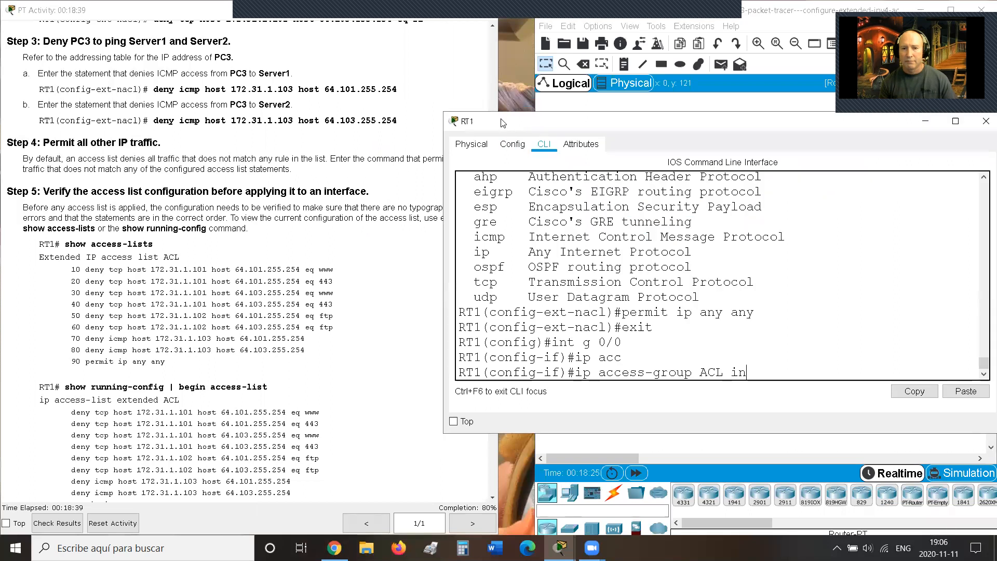
key(Return)
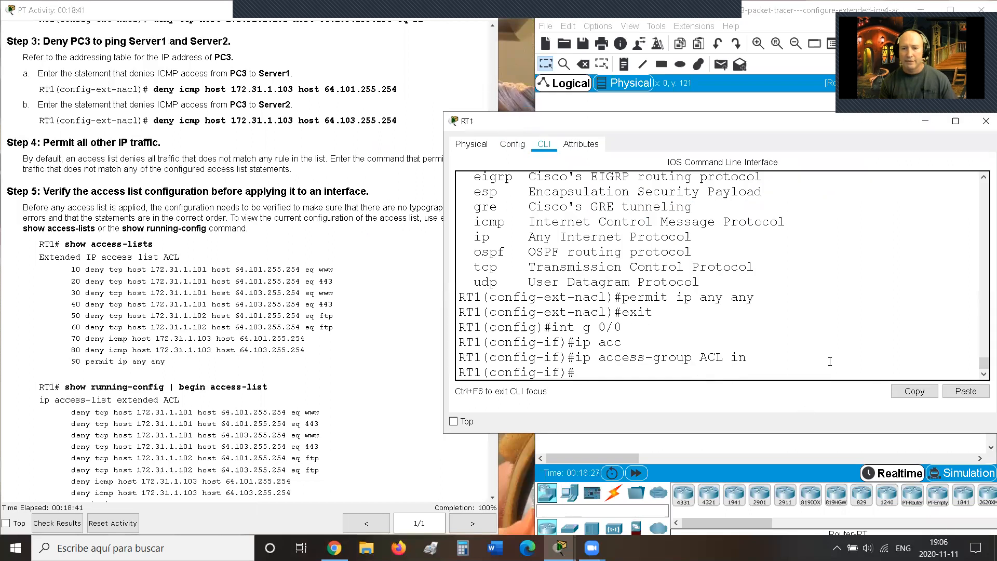
click(714, 11)
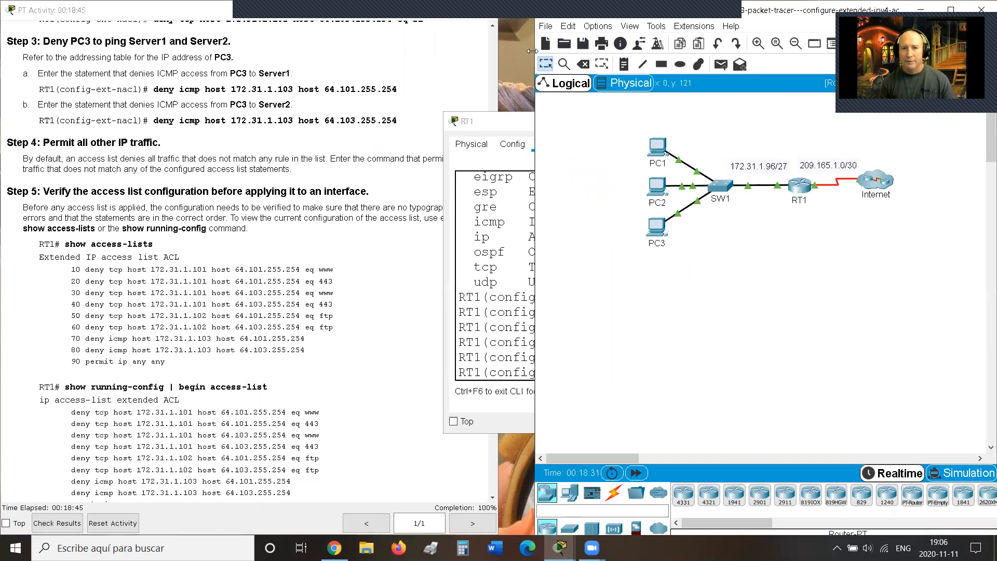
Step: Send simple pings from PC3 to two servers behind the Internet cloud
drag(532, 51, 397, 51)
click(586, 64)
click(520, 227)
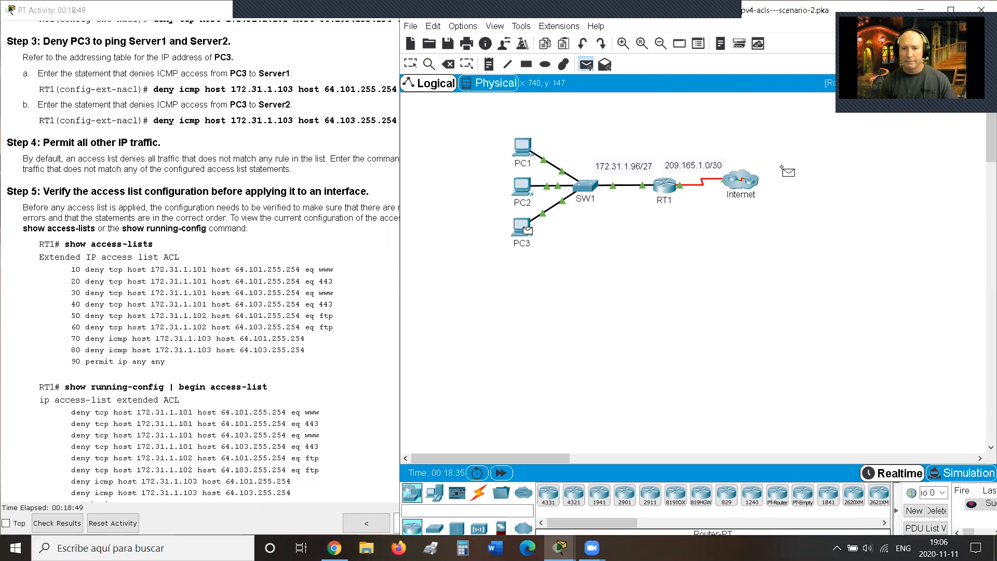
click(746, 183)
click(768, 206)
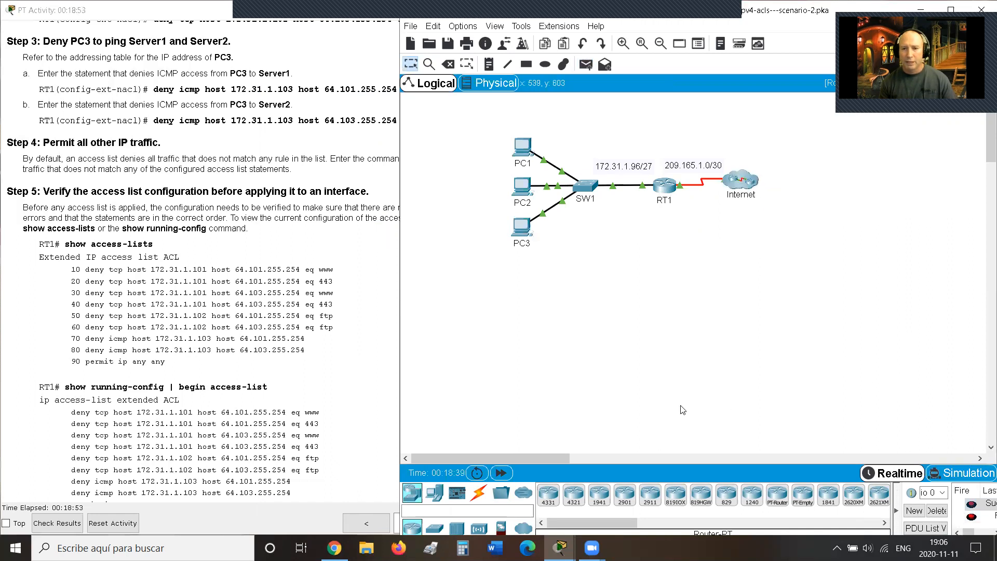
click(587, 66)
click(522, 229)
click(733, 184)
click(767, 245)
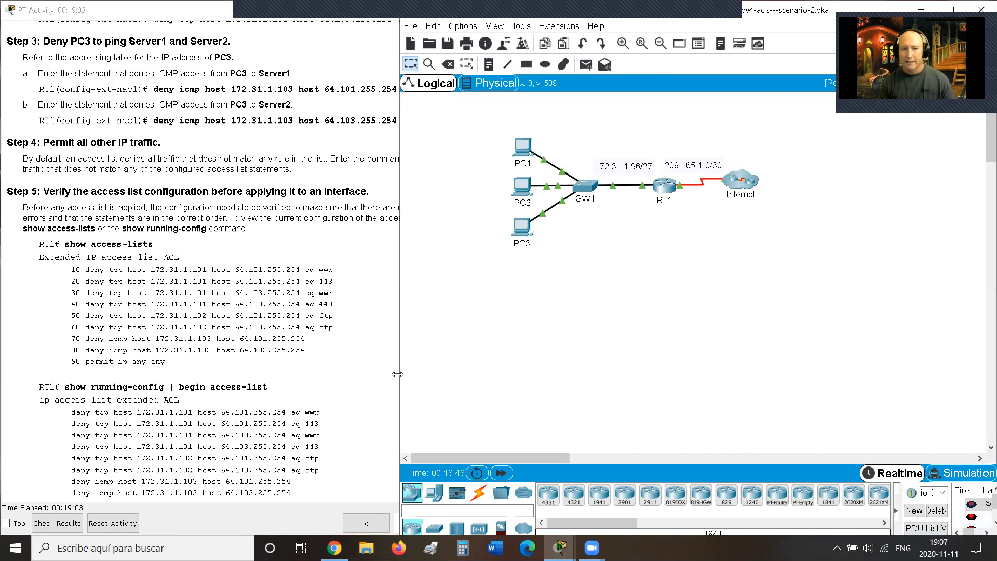
Step: Clear old results, then ping a cloud server from PC3 and Server2 from PC1
drag(398, 373, 288, 374)
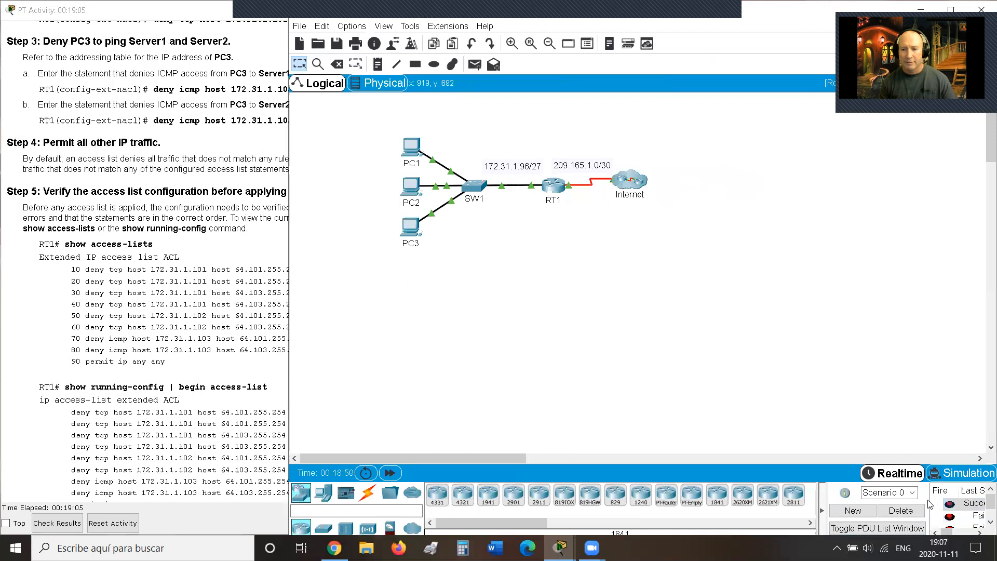
click(911, 510)
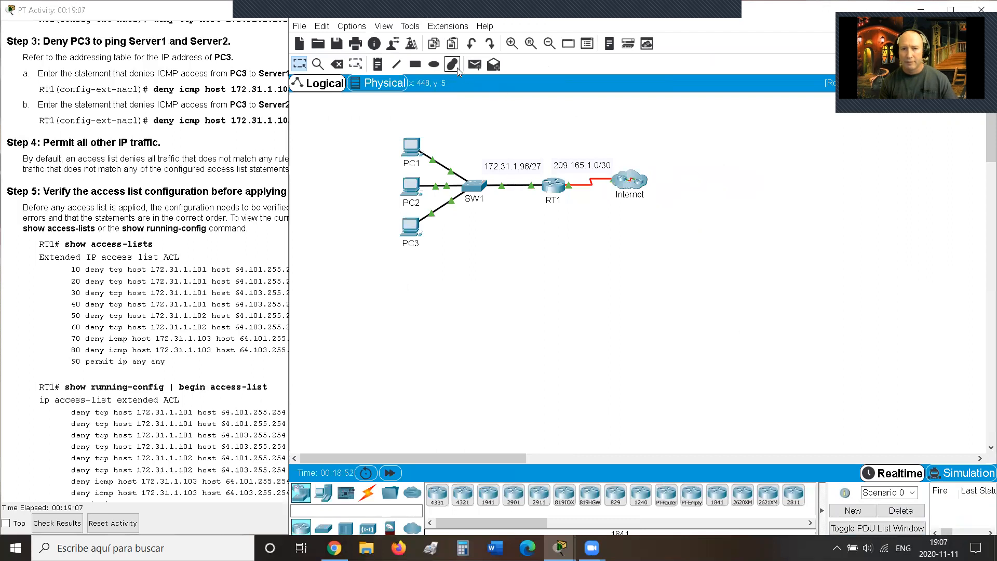
click(473, 64)
click(410, 227)
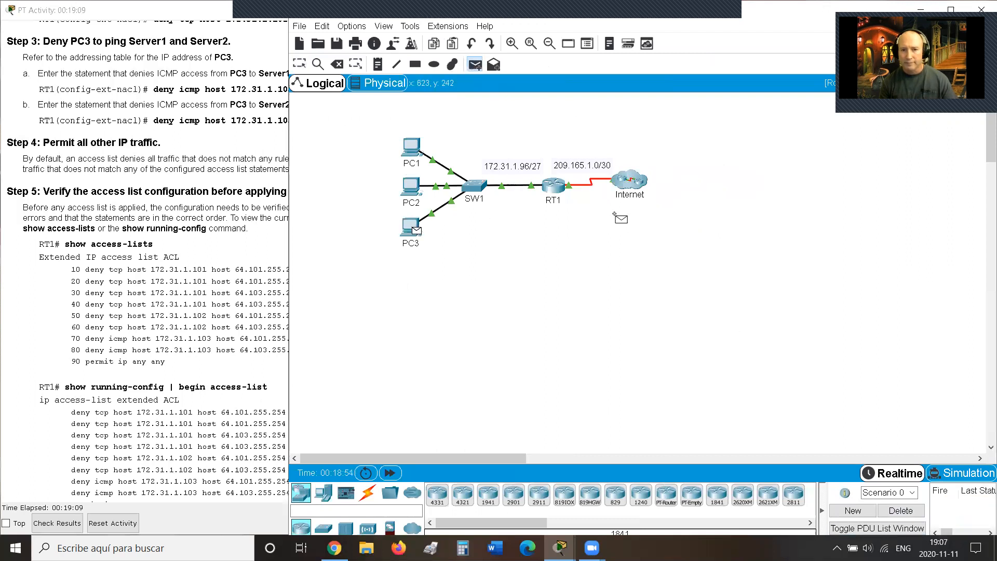
click(629, 180)
click(658, 203)
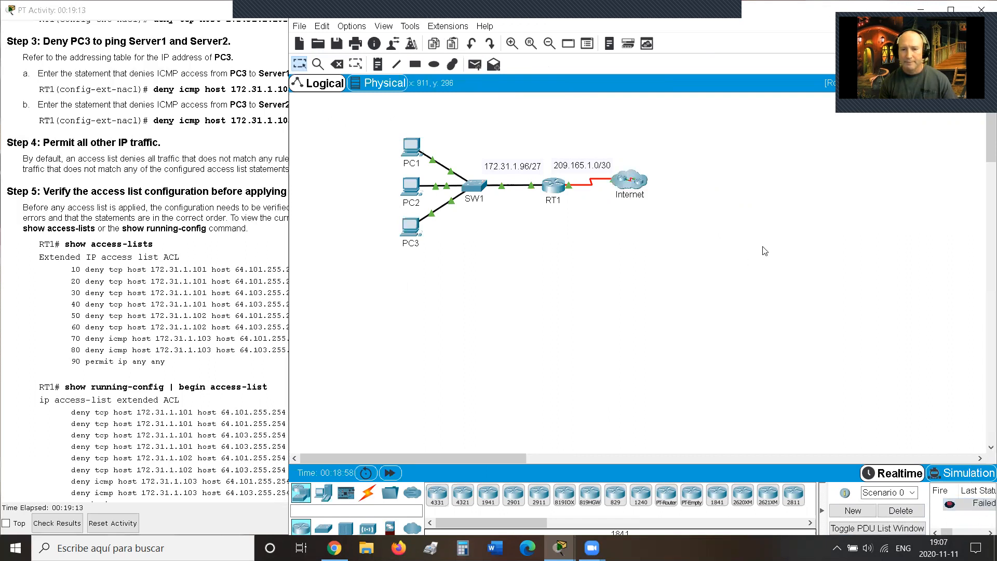
click(474, 64)
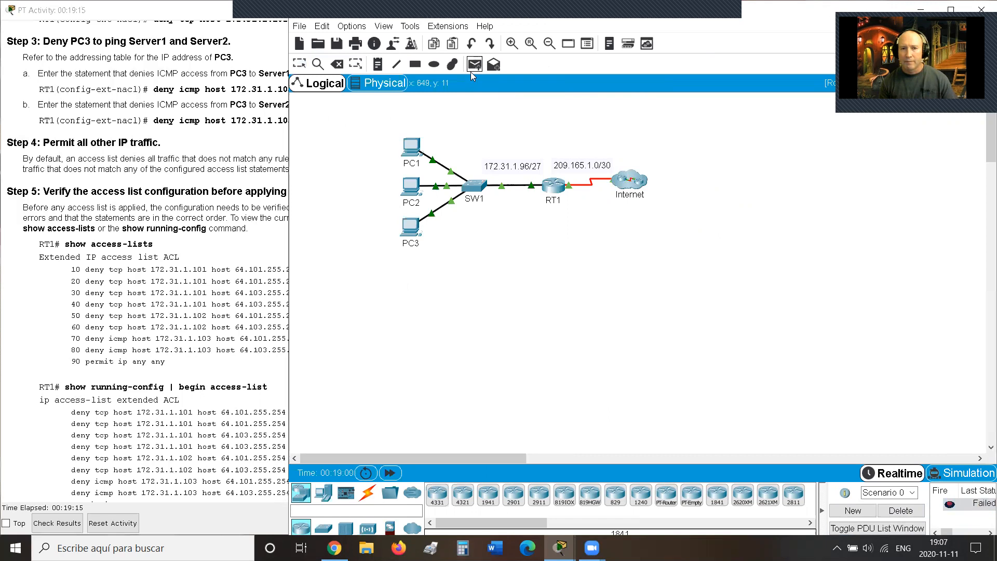
click(413, 150)
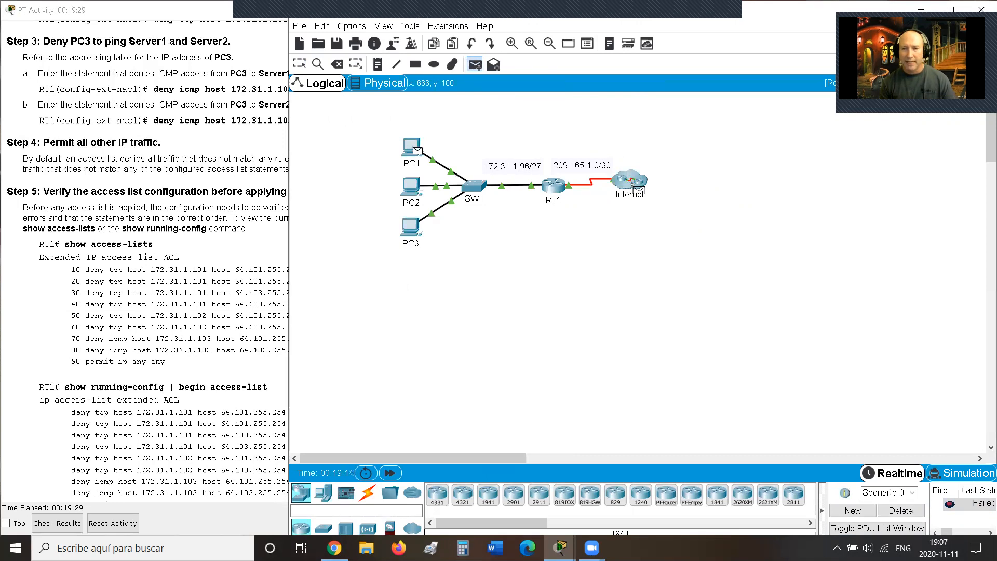
click(632, 185)
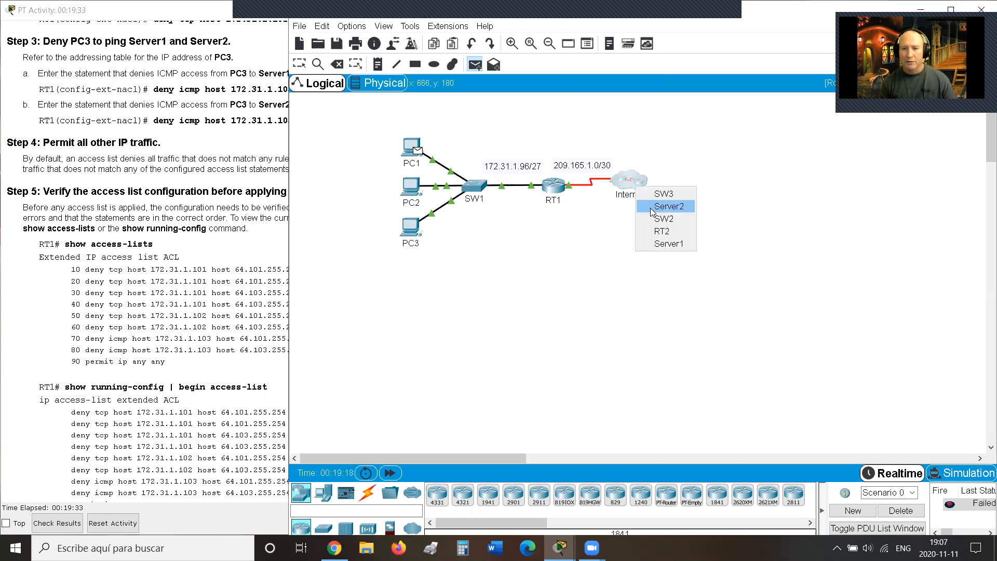
click(665, 207)
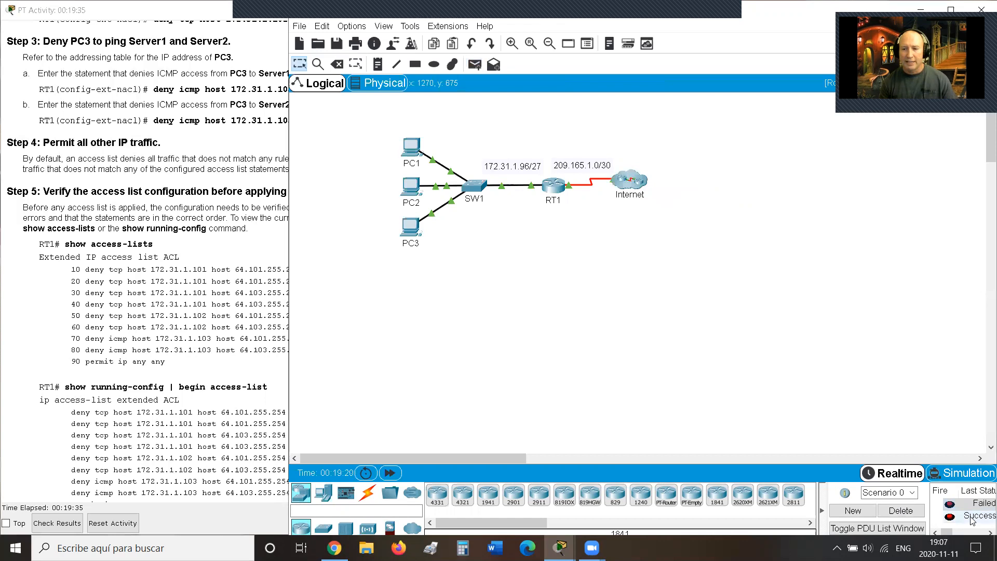
Step: Clear the results and send a simple ping from PC2 to Server1
click(900, 510)
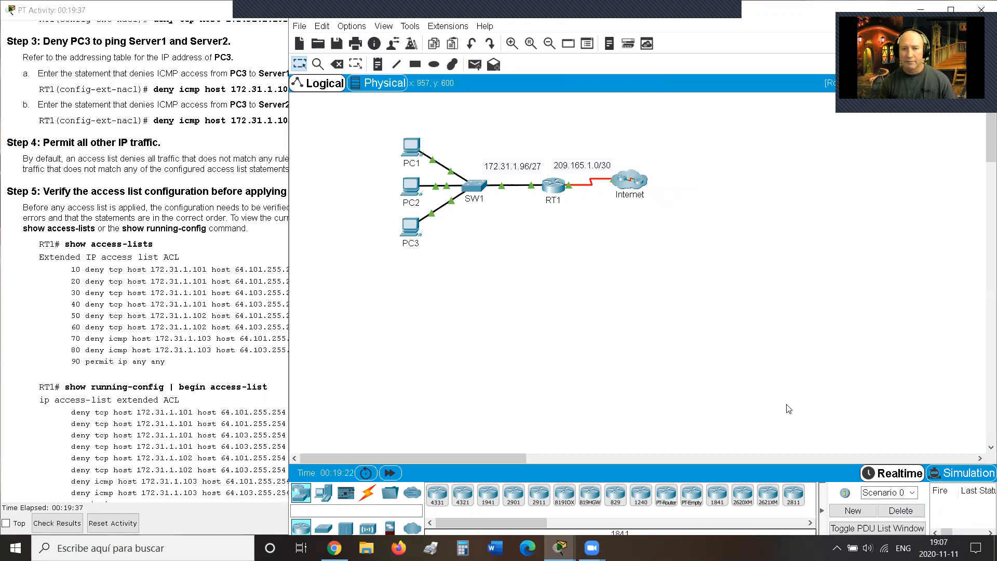
click(471, 63)
click(410, 193)
click(632, 188)
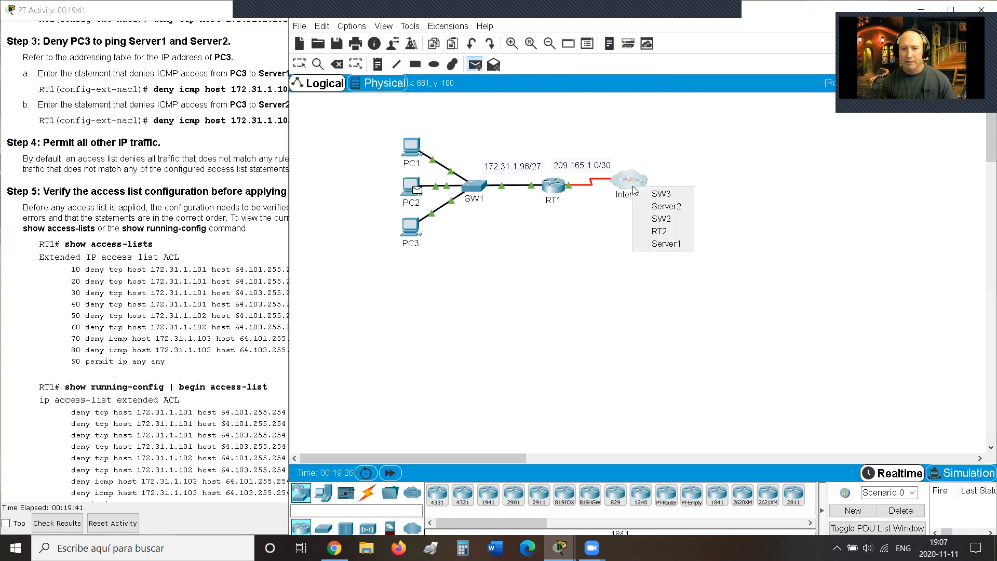
click(664, 244)
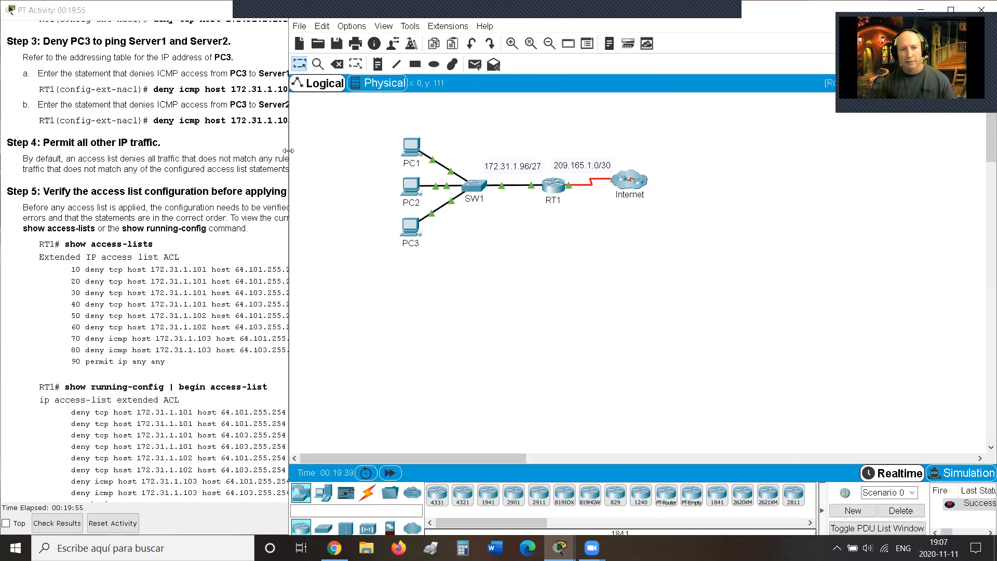
Step: Leave configuration mode with 'end' and save RT1's config with 'copy run start' to startup-config
drag(289, 150, 489, 152)
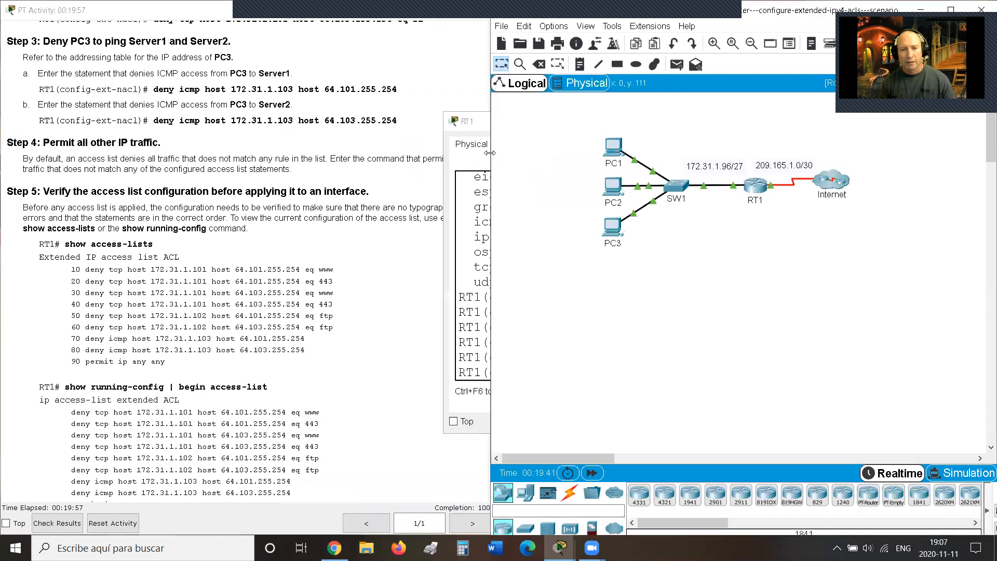
click(482, 127)
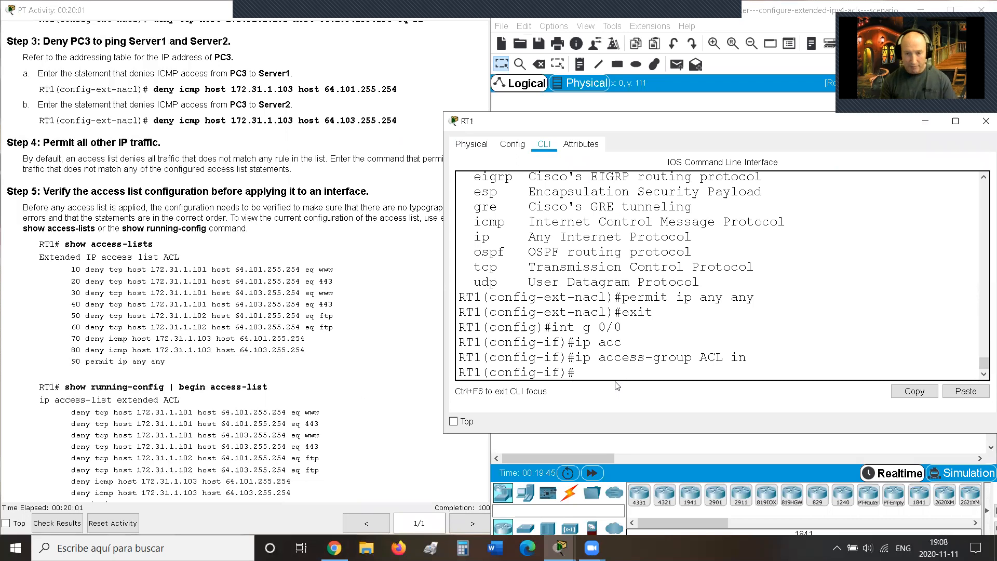
text(end)
key(Return)
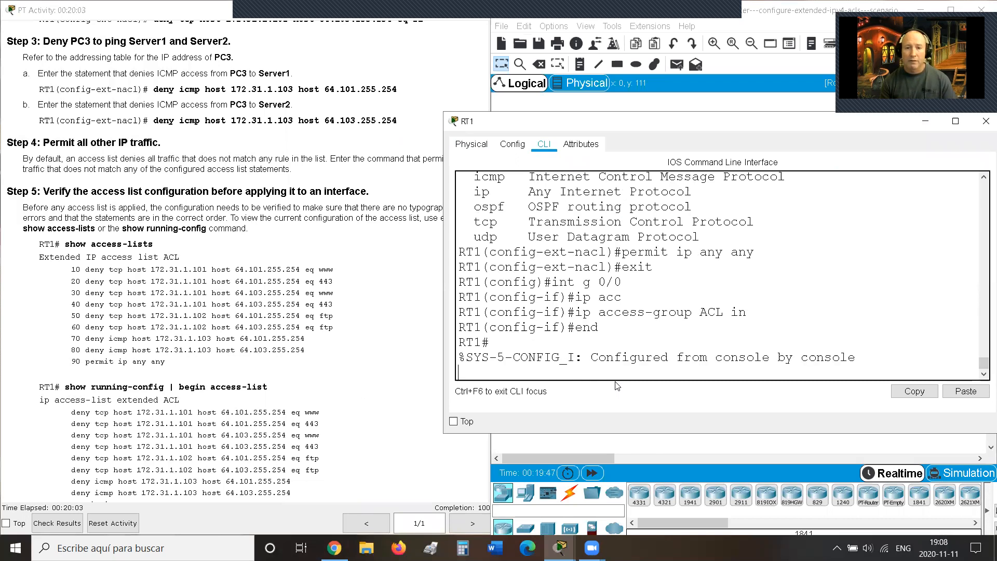
key(Return)
text(copy run start)
key(Return)
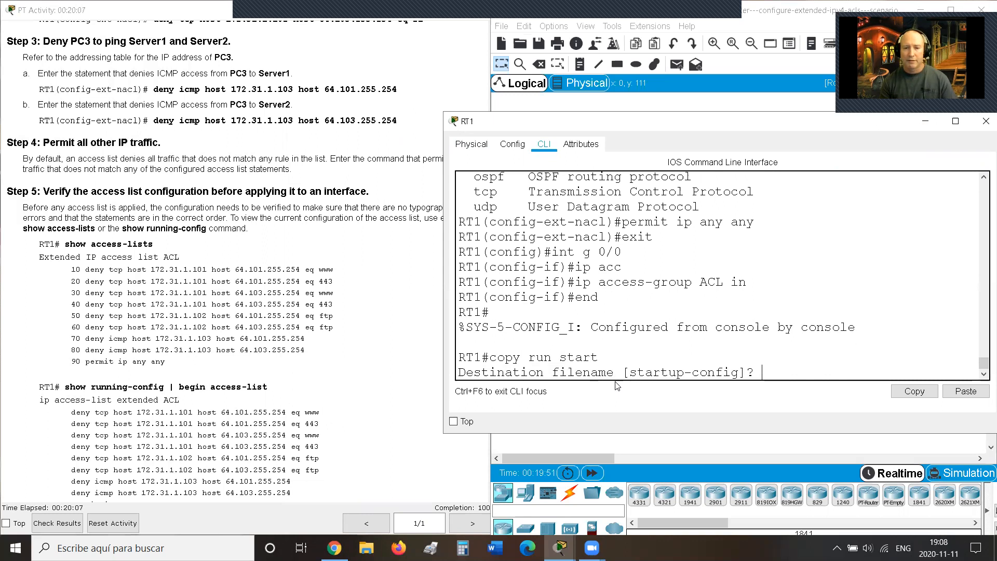
key(Return)
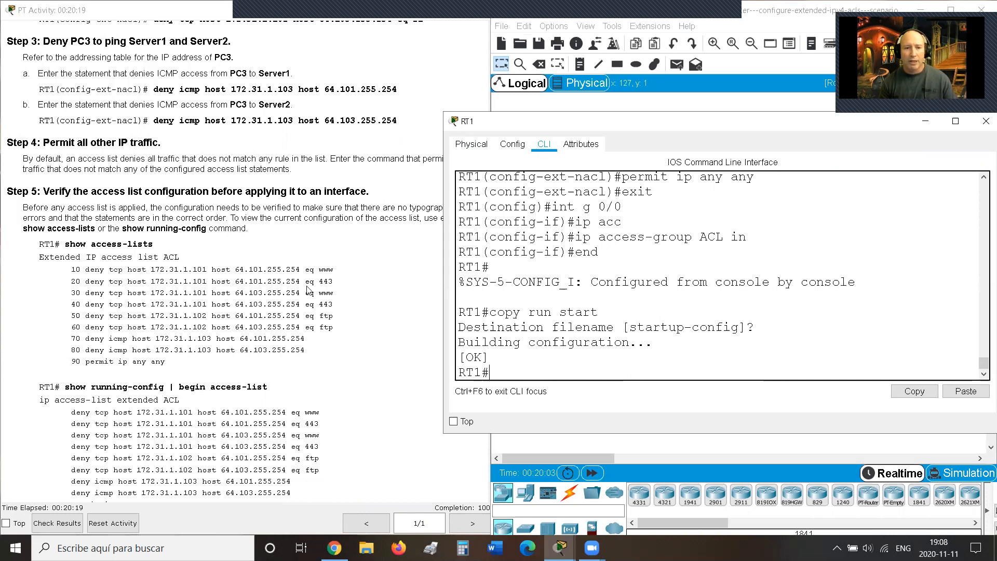
drag(332, 304, 169, 270)
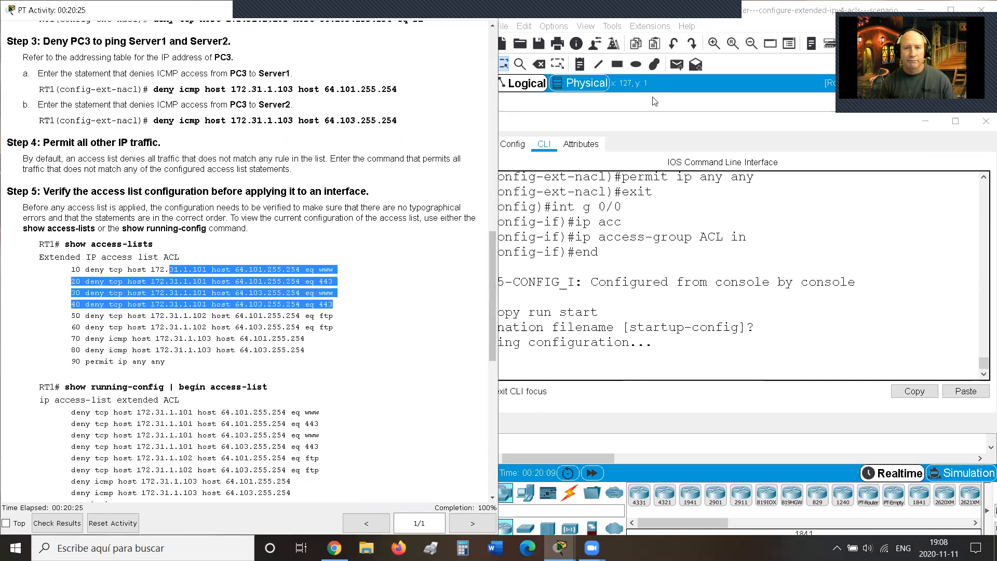
click(685, 16)
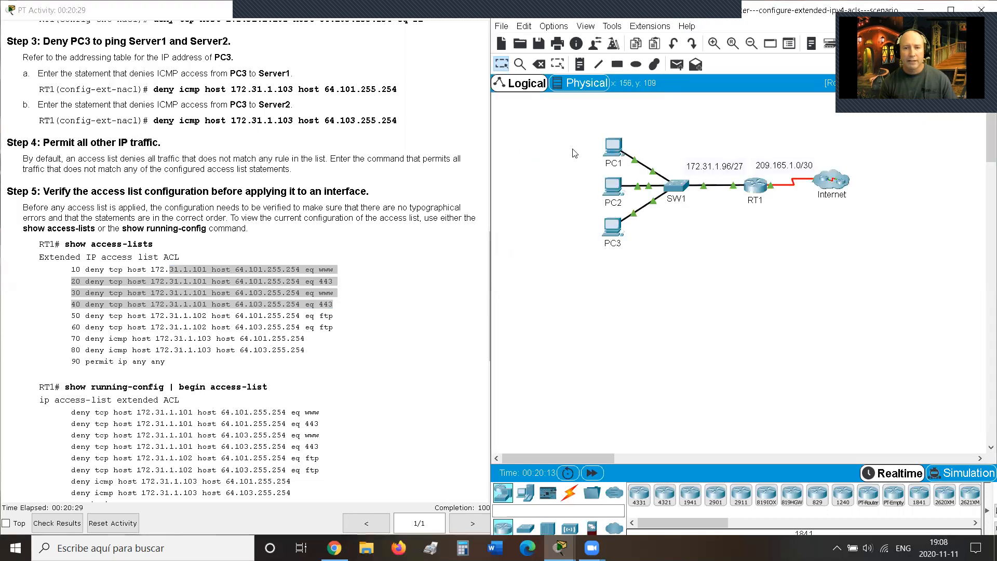
Step: Enter 64.101.255.254 in PC1's web browser and submit it
click(615, 150)
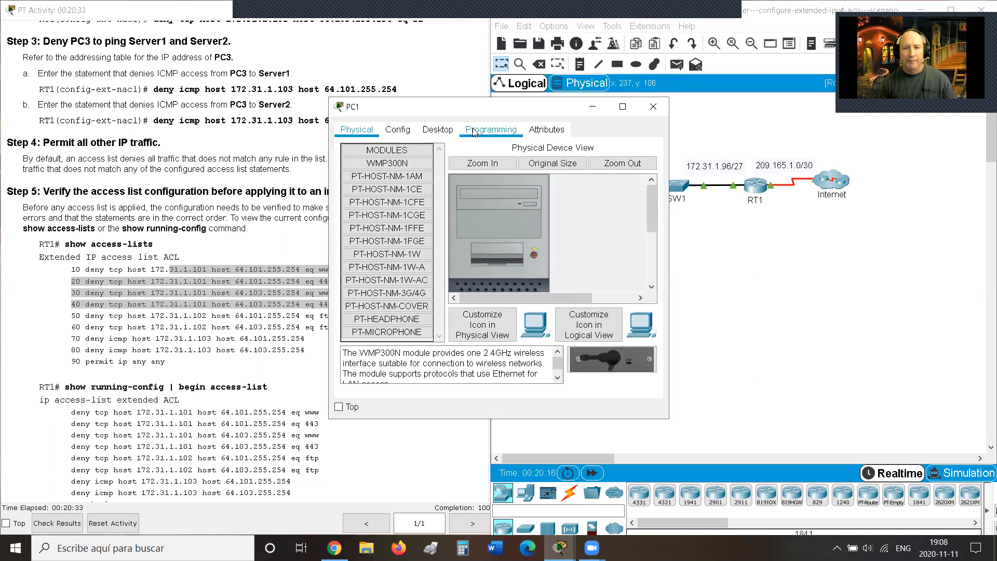
click(437, 131)
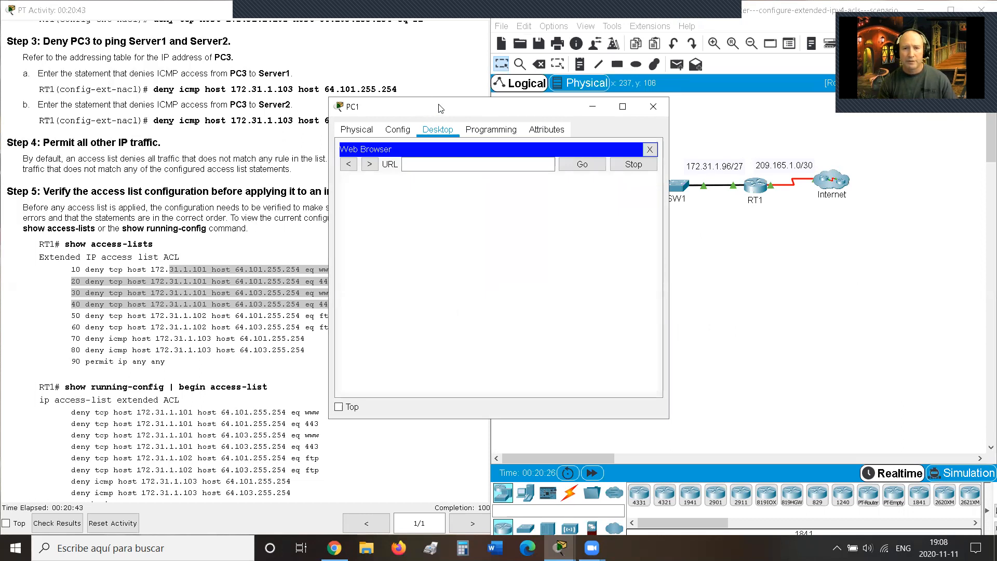
drag(439, 108, 581, 92)
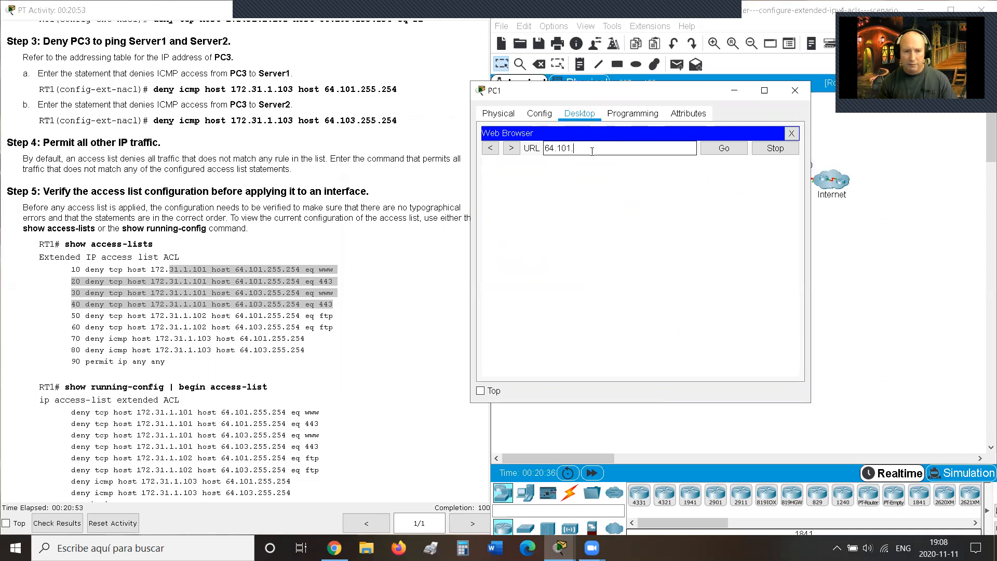
text(55.25)
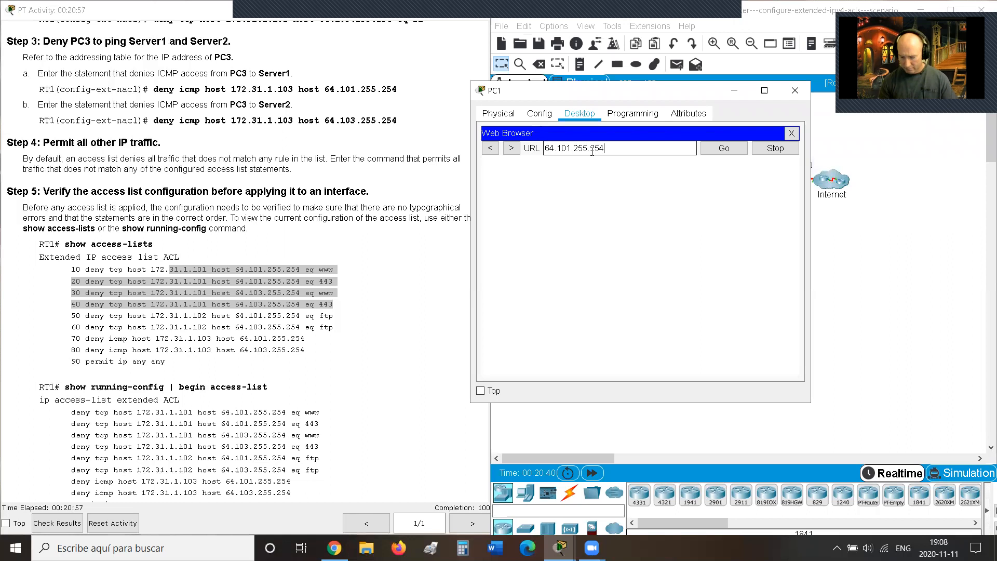
text(4)
key(Return)
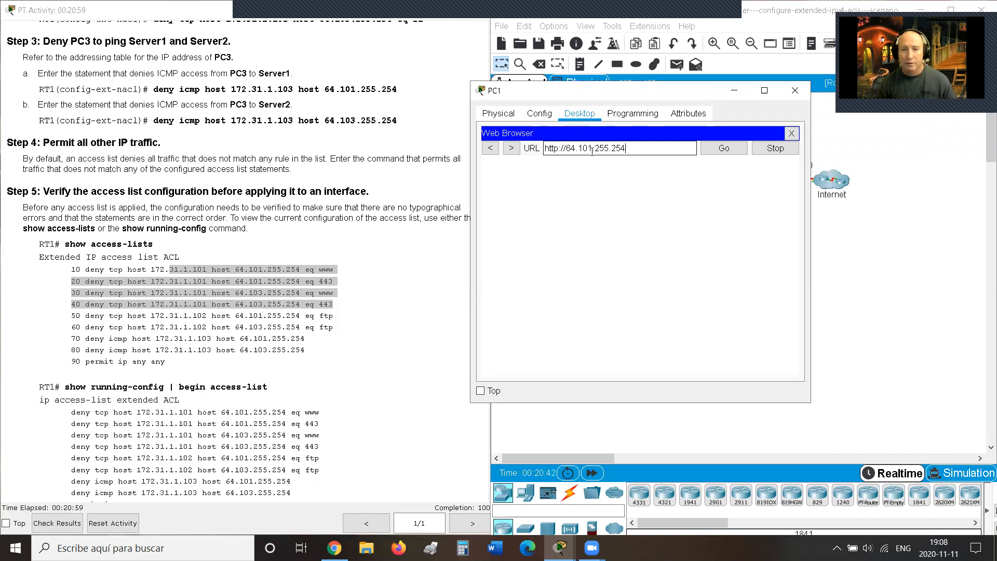
Step: Copy the server address, and highlight the Request Timeout result and ACL lines 10–40 in the instructions
drag(625, 149, 570, 150)
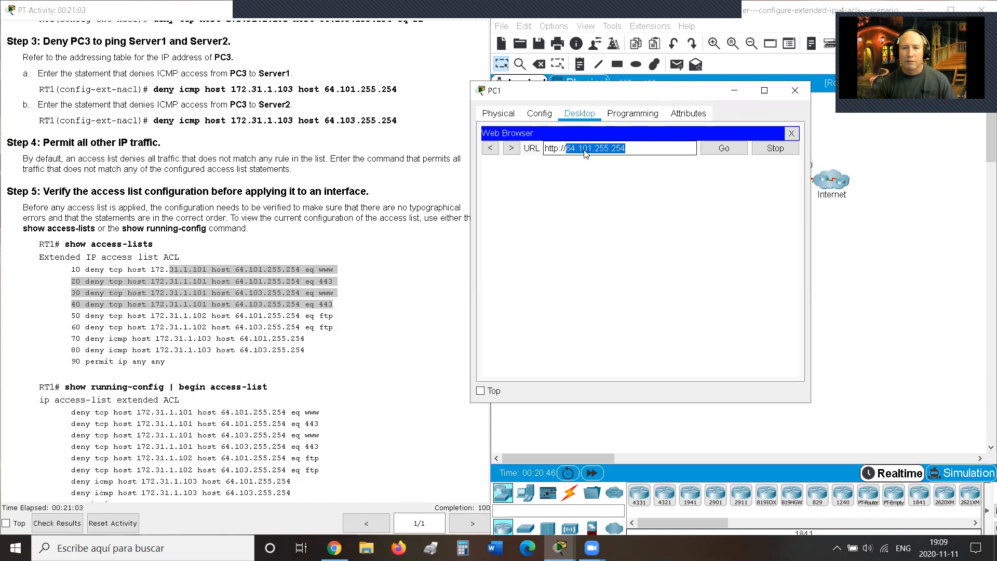
right_click(584, 151)
click(608, 200)
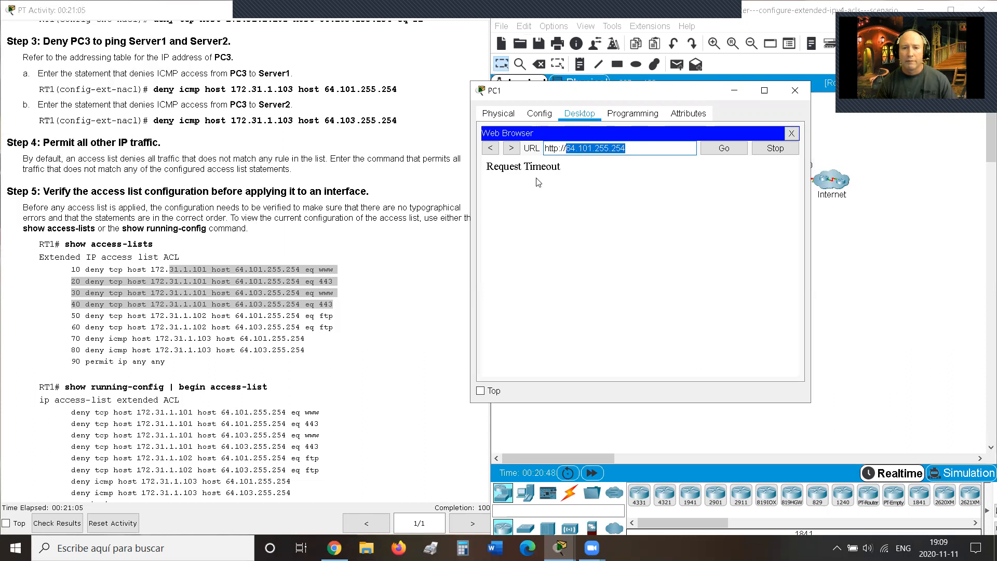
drag(489, 168, 581, 175)
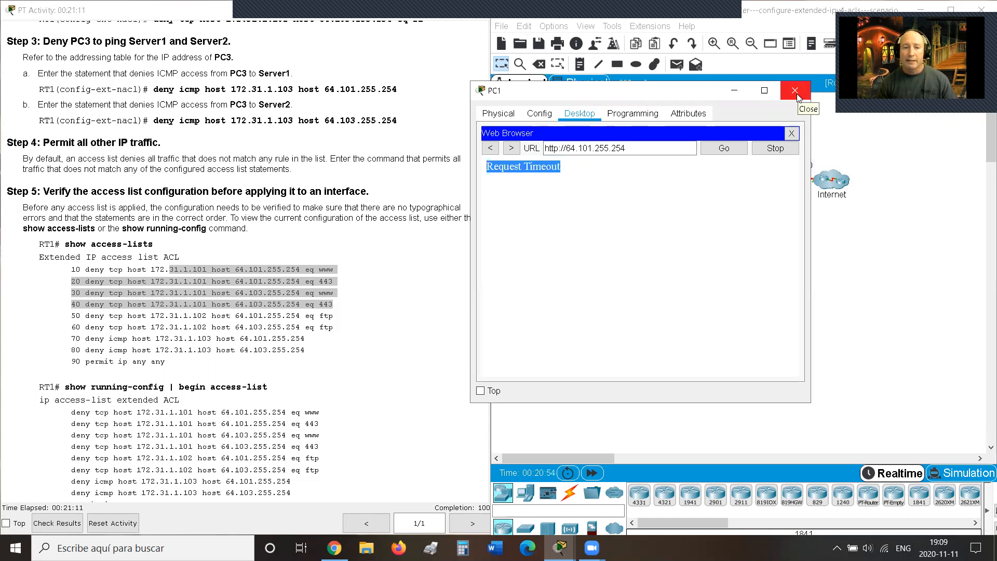
drag(335, 309, 65, 273)
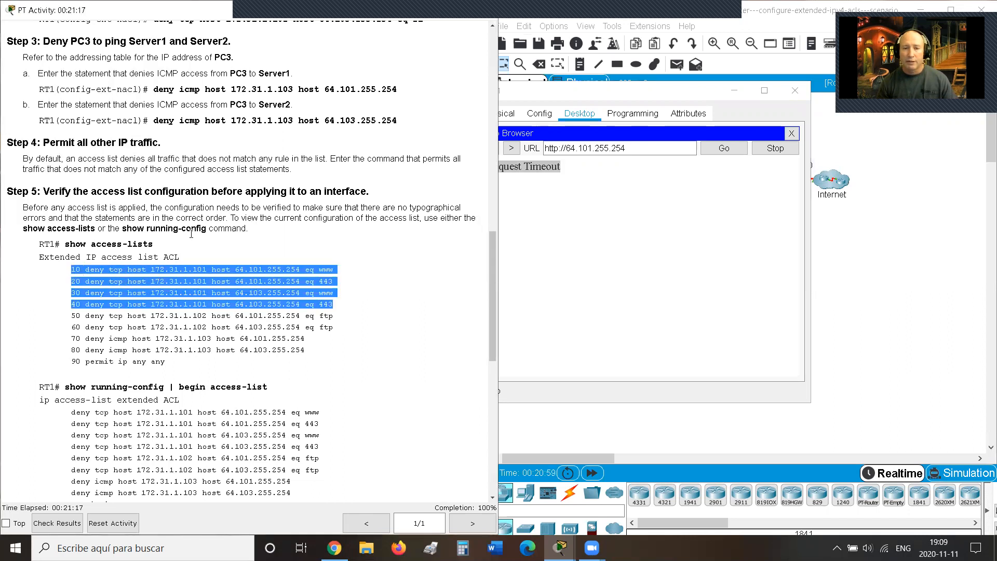
click(656, 93)
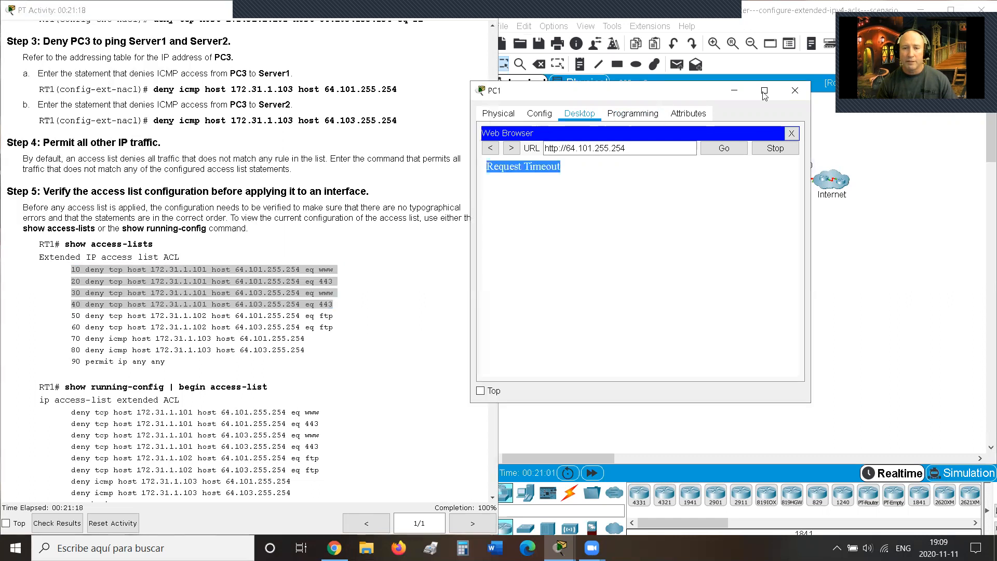
click(793, 91)
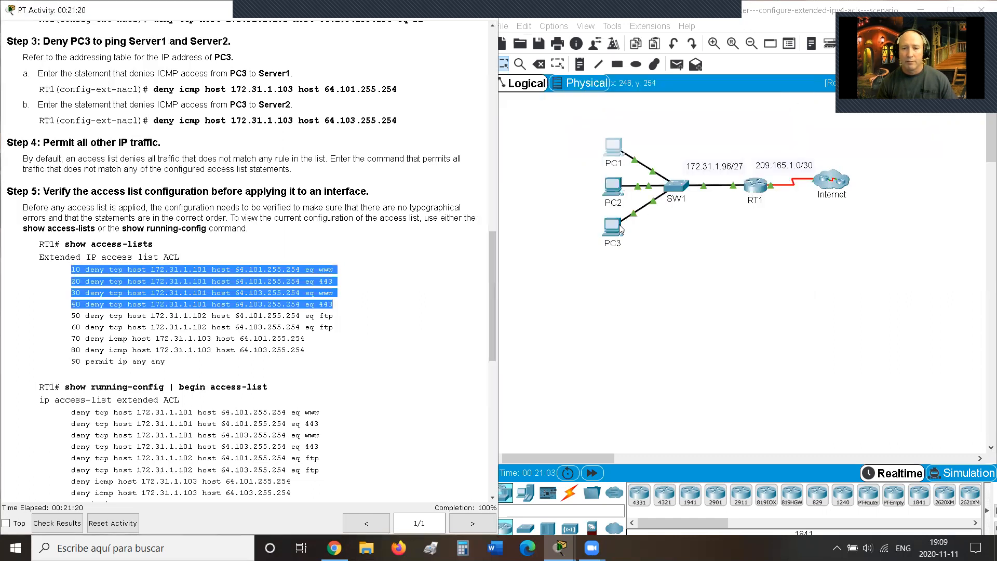
click(612, 191)
click(438, 130)
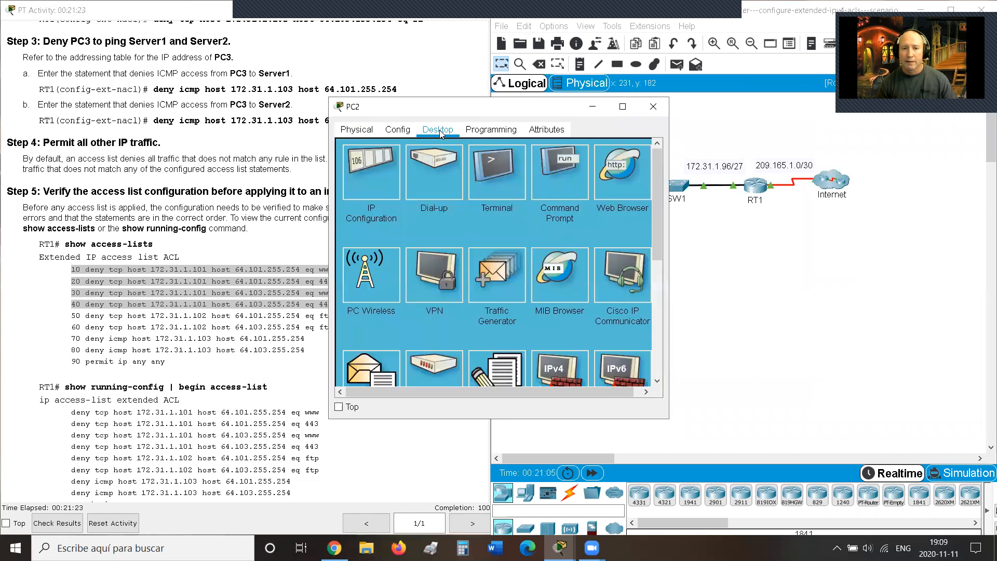
click(615, 176)
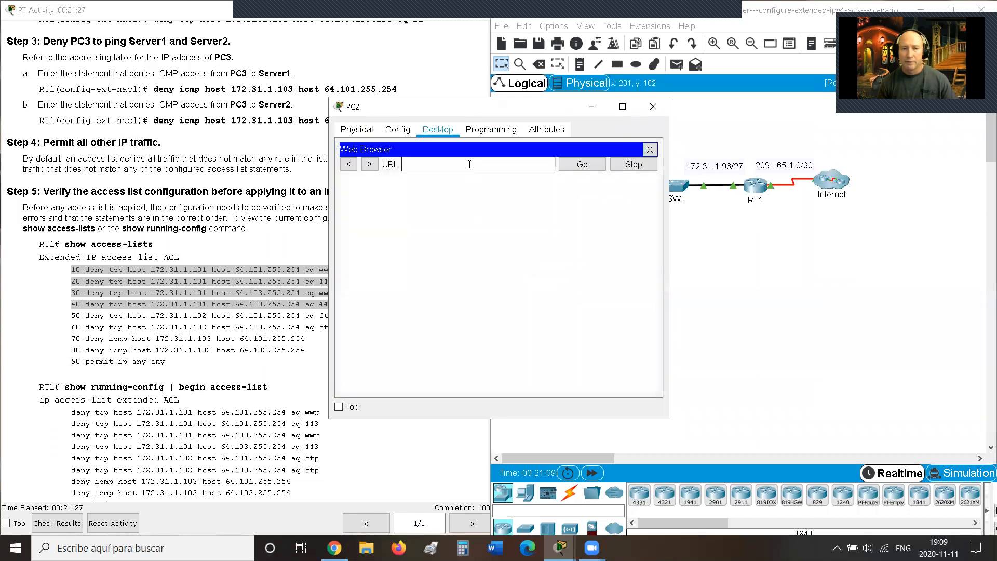
right_click(468, 164)
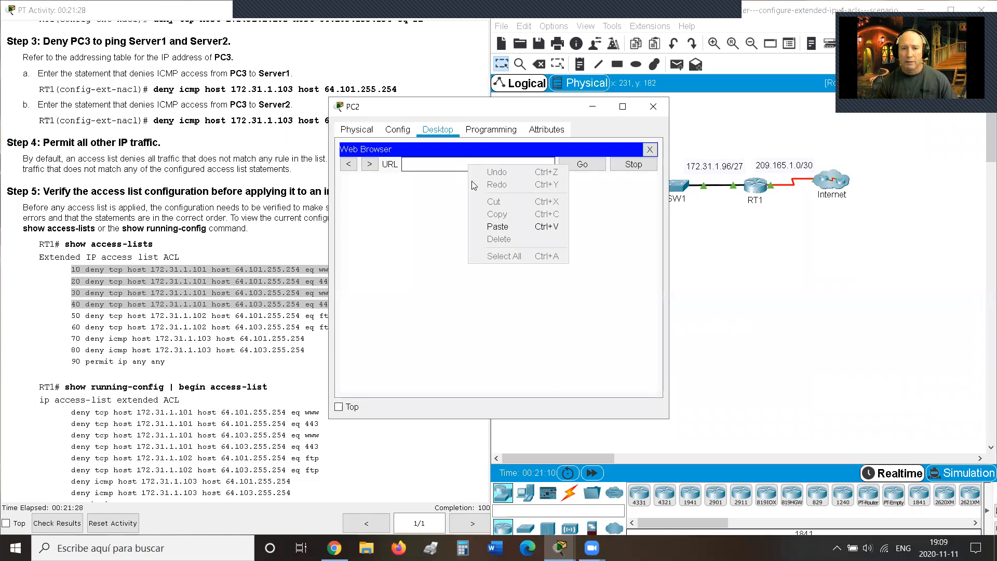
click(495, 228)
click(578, 170)
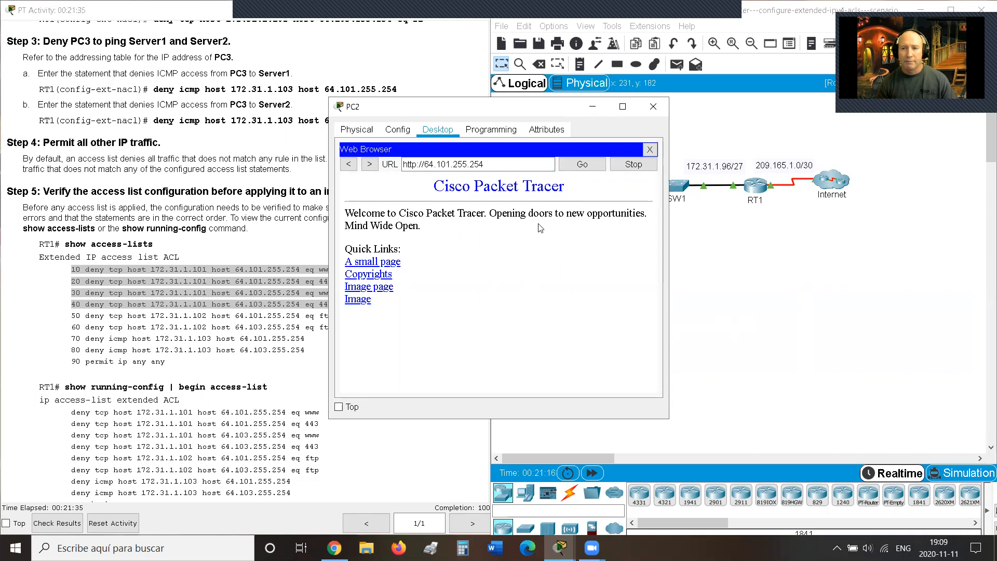
click(650, 149)
click(562, 173)
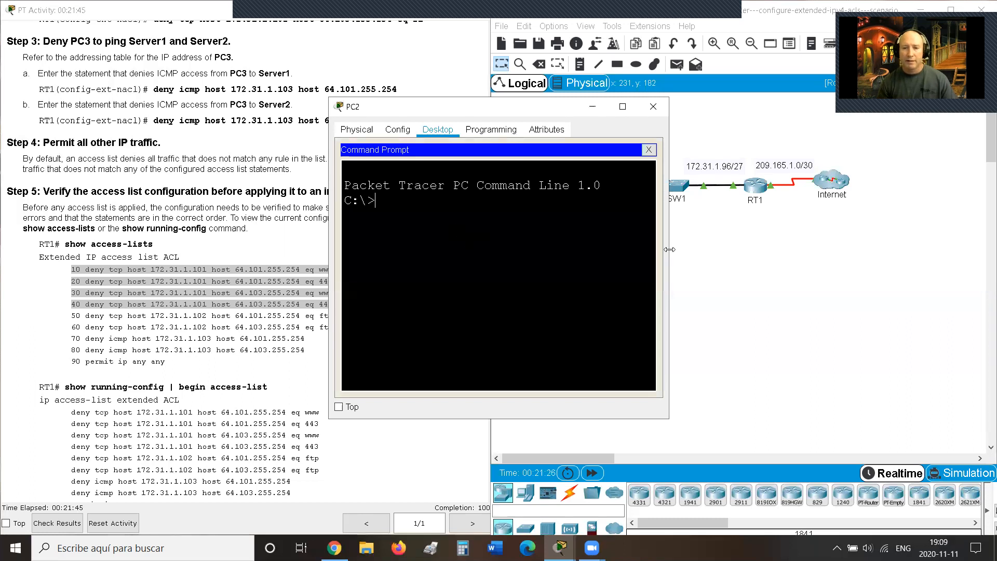
Step: Run ftp 64.101.255.254 in PC2's command prompt and see it time out
drag(669, 249, 864, 258)
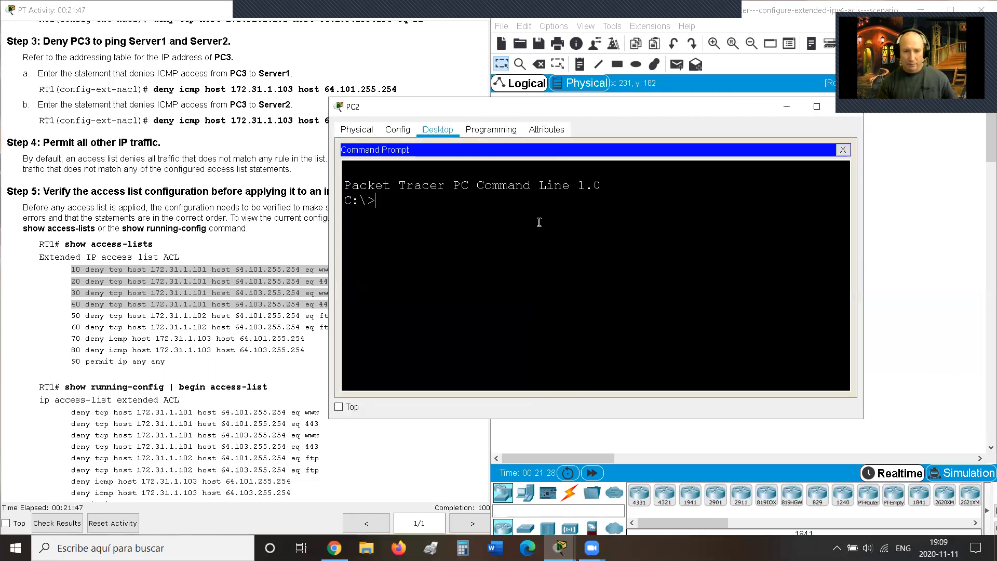
text(ftp)
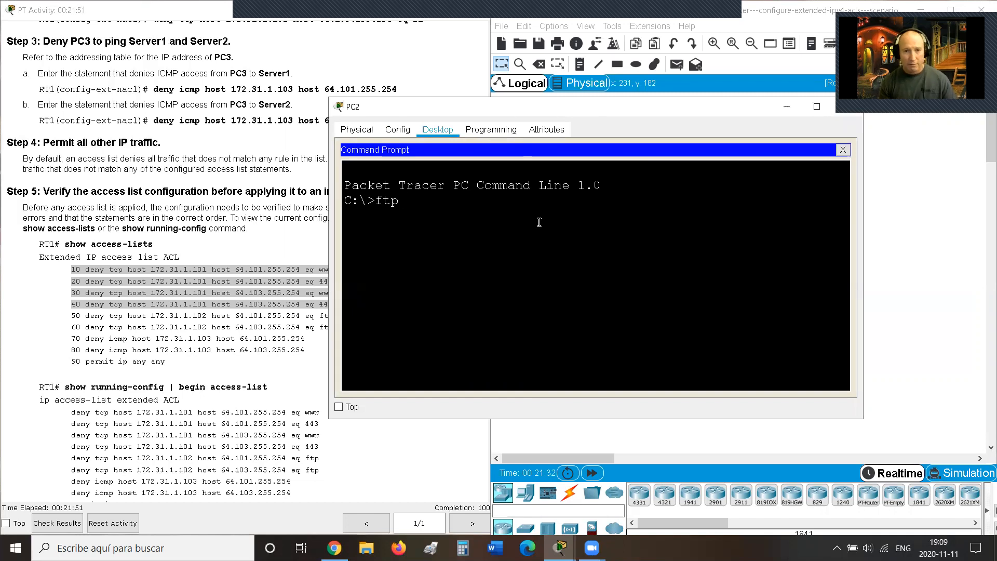
right_click(509, 212)
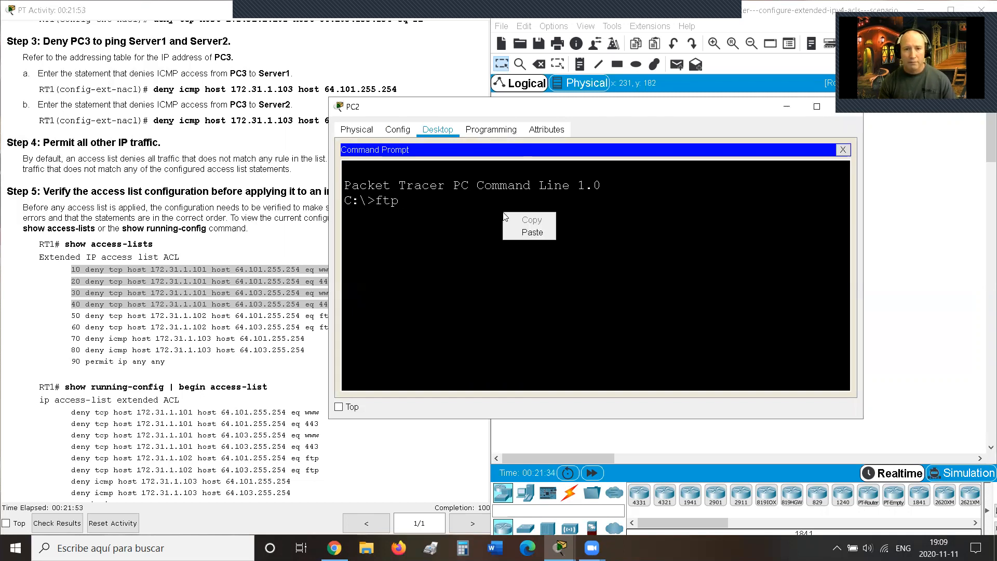
click(514, 231)
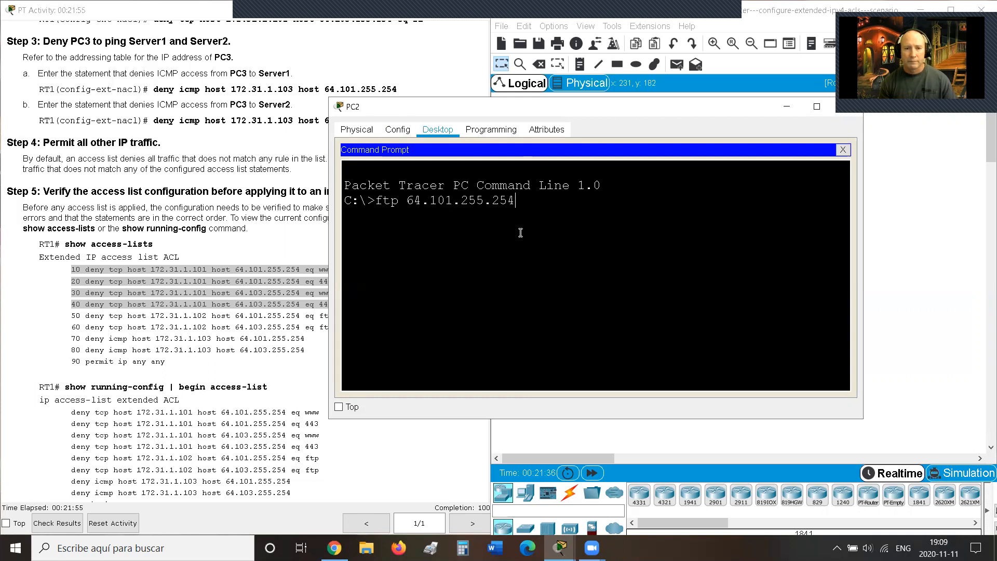
key(Return)
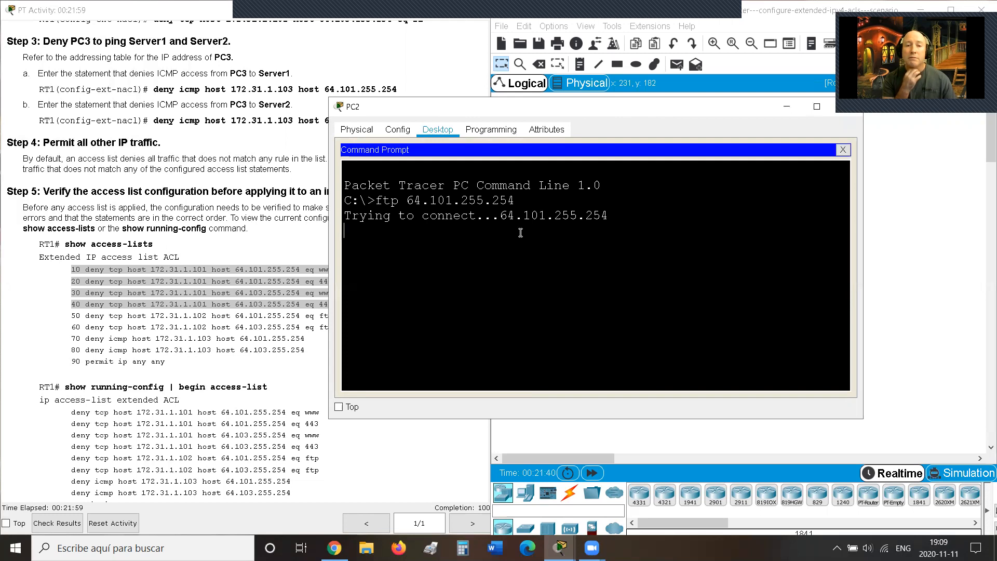
Step: Highlight FTP deny entries 50 and 60 in the lab instructions, then close PC2's window
click(181, 321)
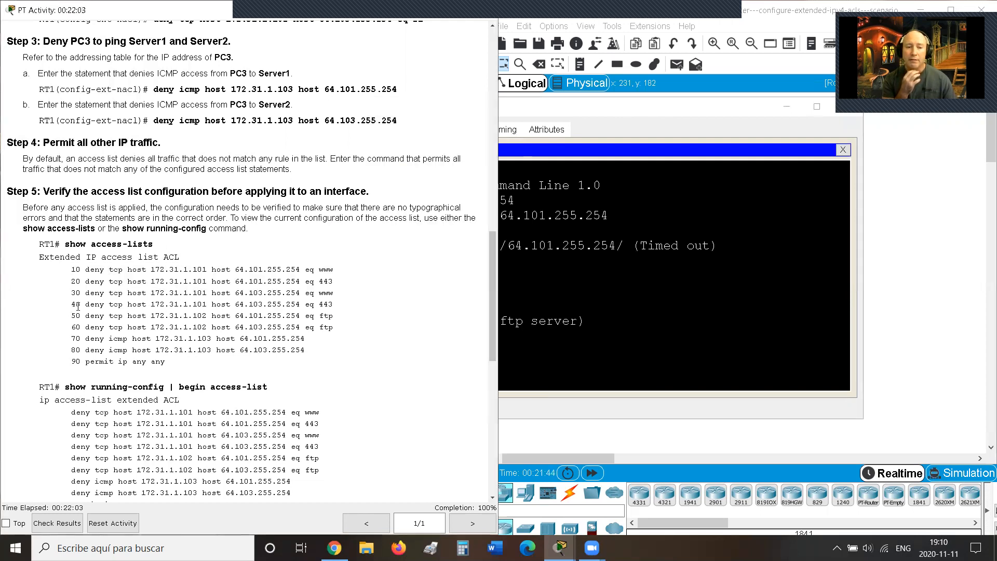
drag(72, 305, 334, 339)
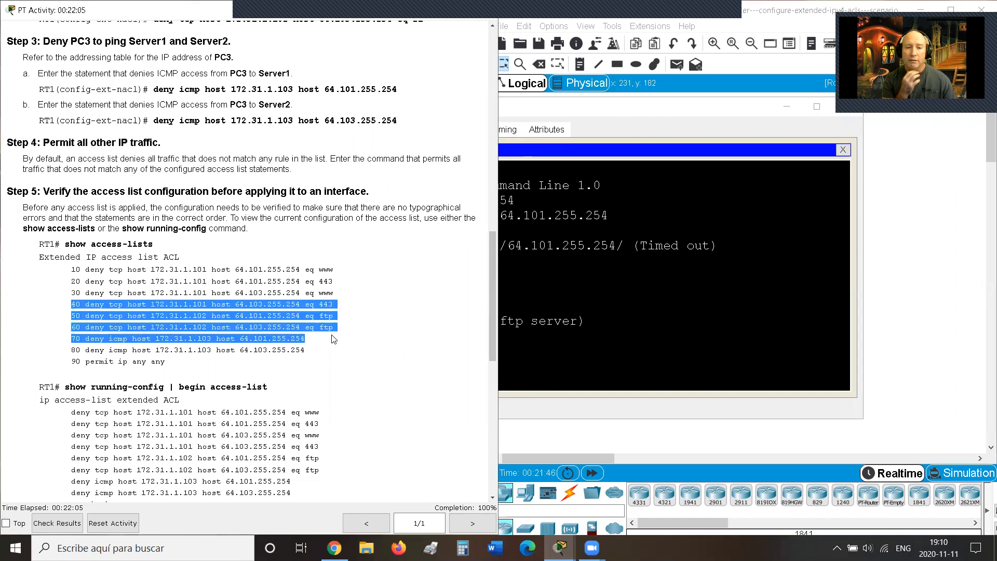
click(336, 335)
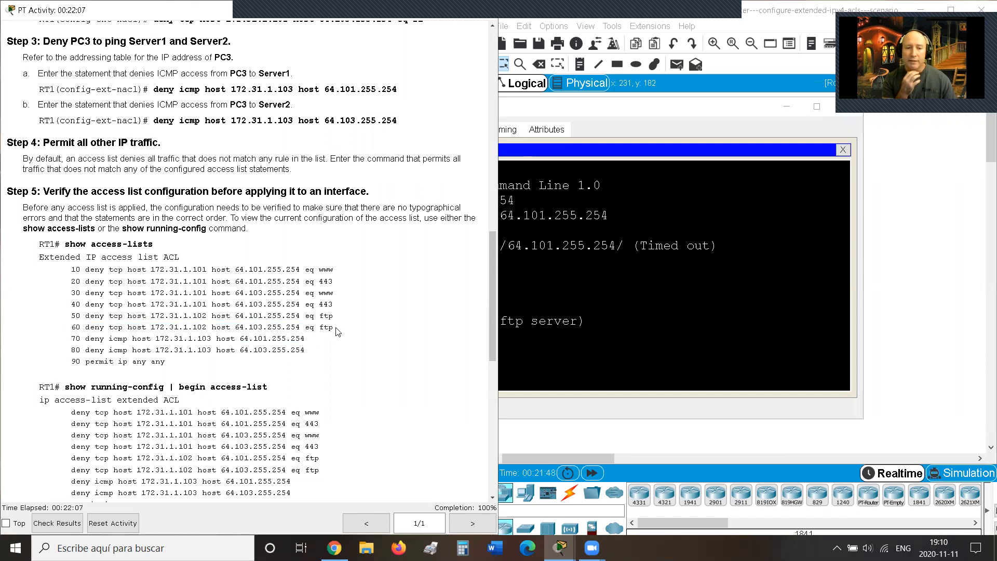
drag(71, 316, 341, 332)
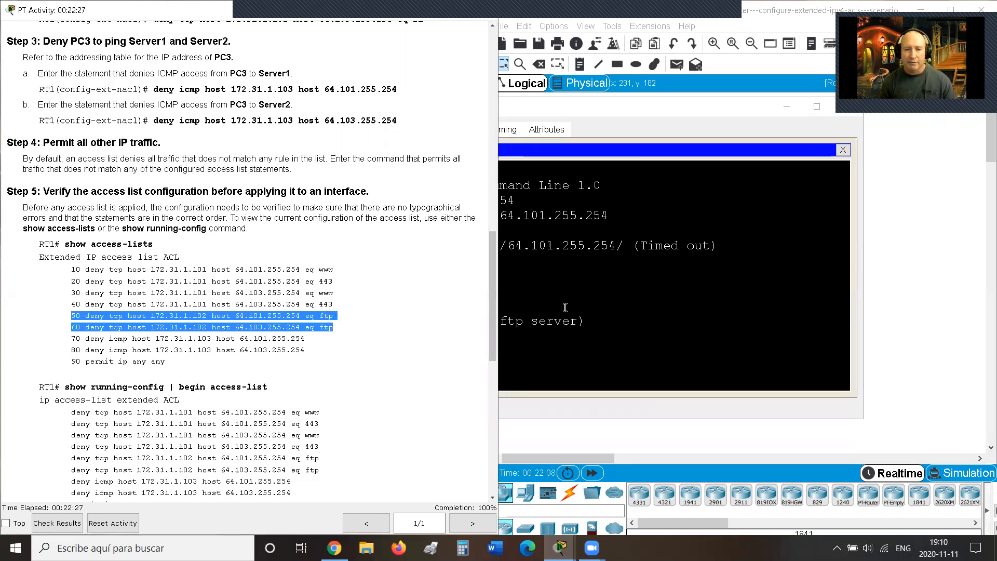
click(624, 326)
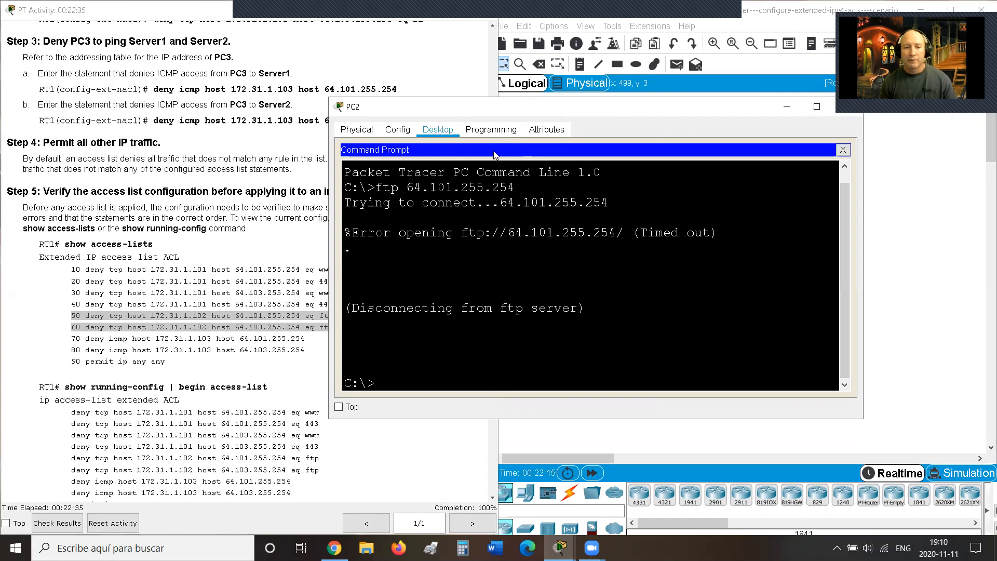
drag(748, 110, 669, 121)
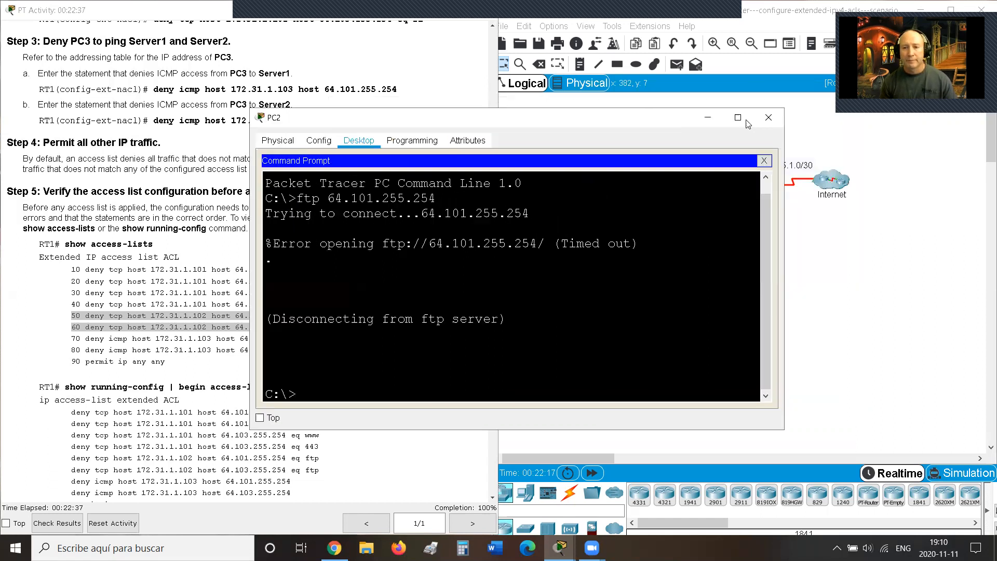
click(768, 118)
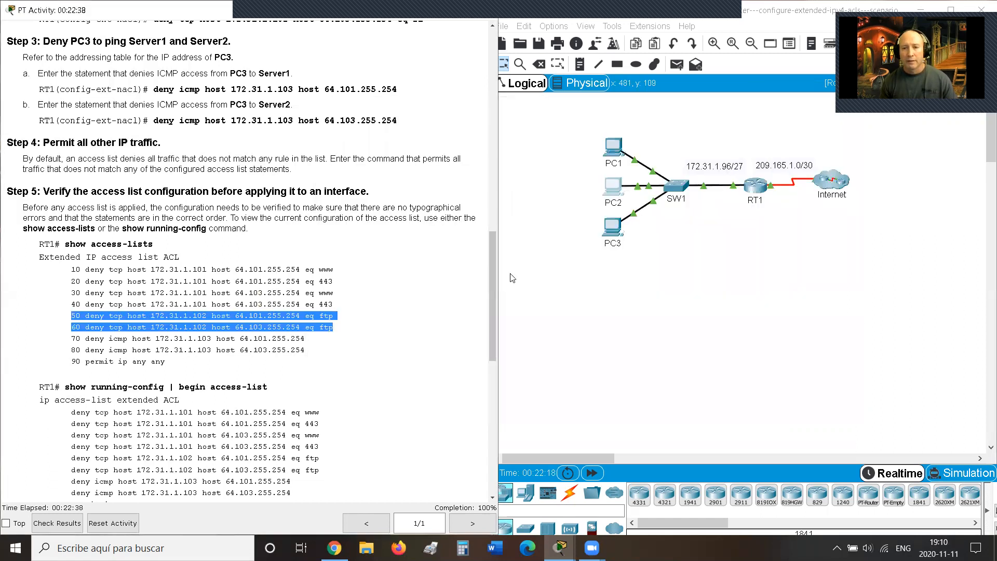
Step: Run ftp 64.101.255.254 from PC3's Command Prompt
click(613, 228)
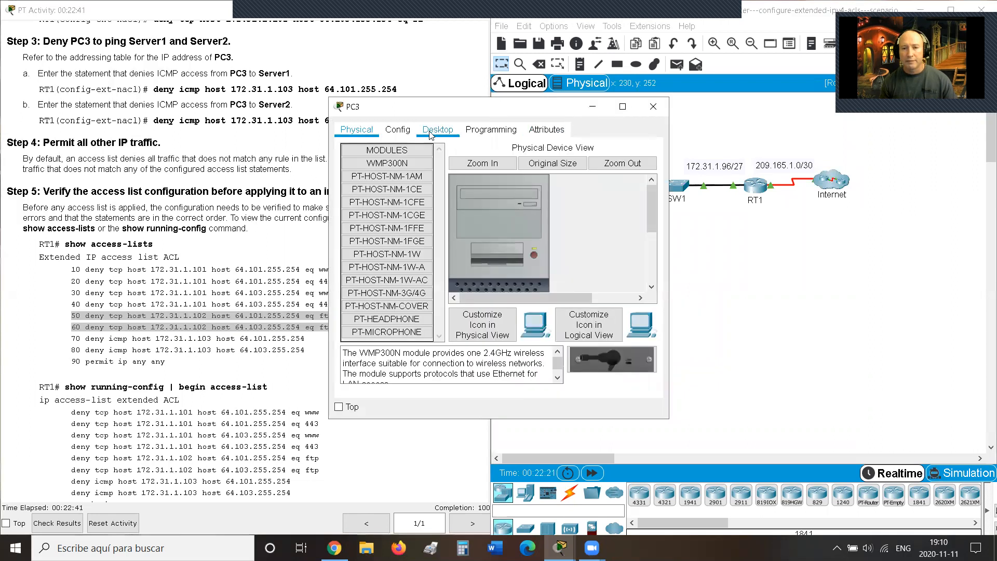
click(431, 133)
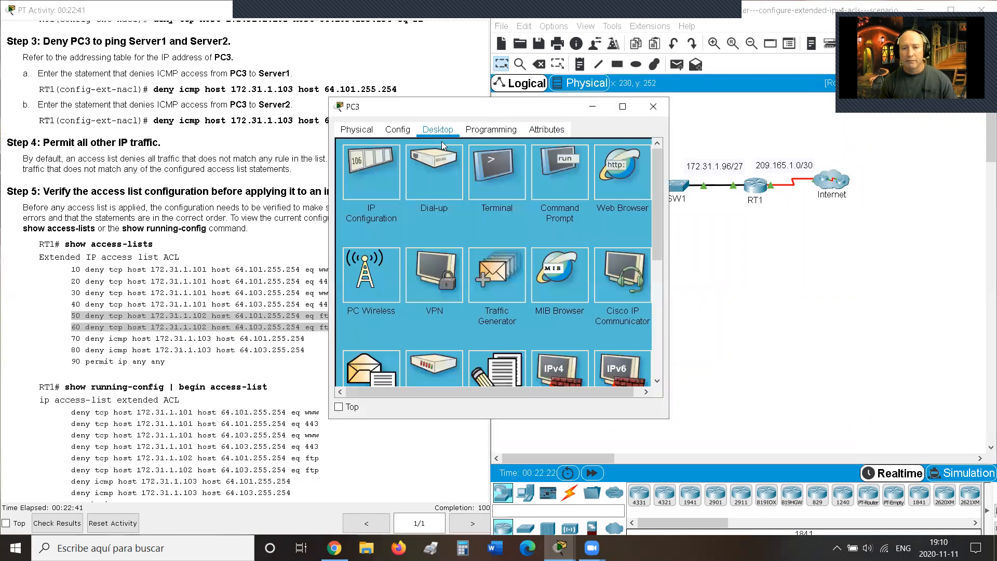
click(554, 181)
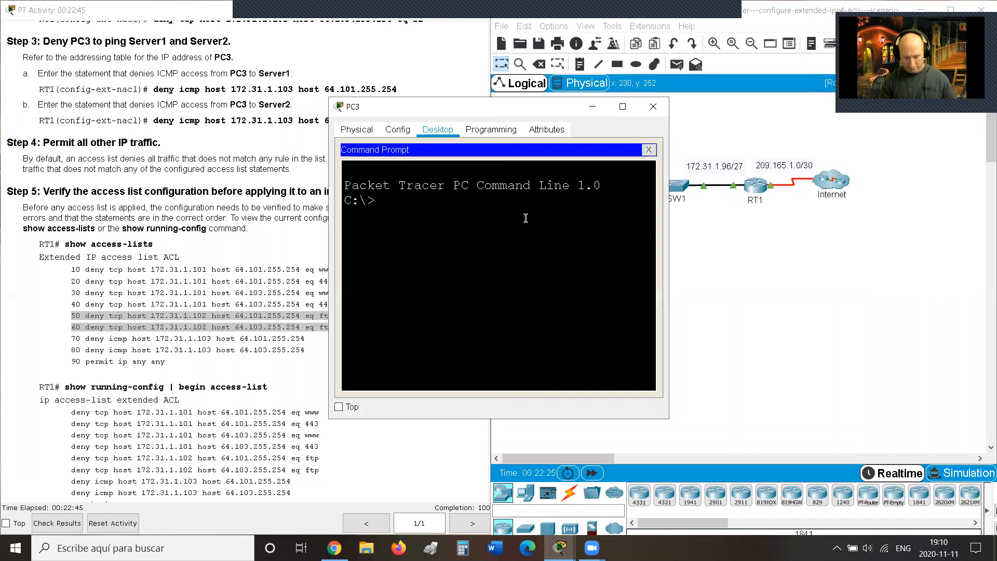
text(ftp)
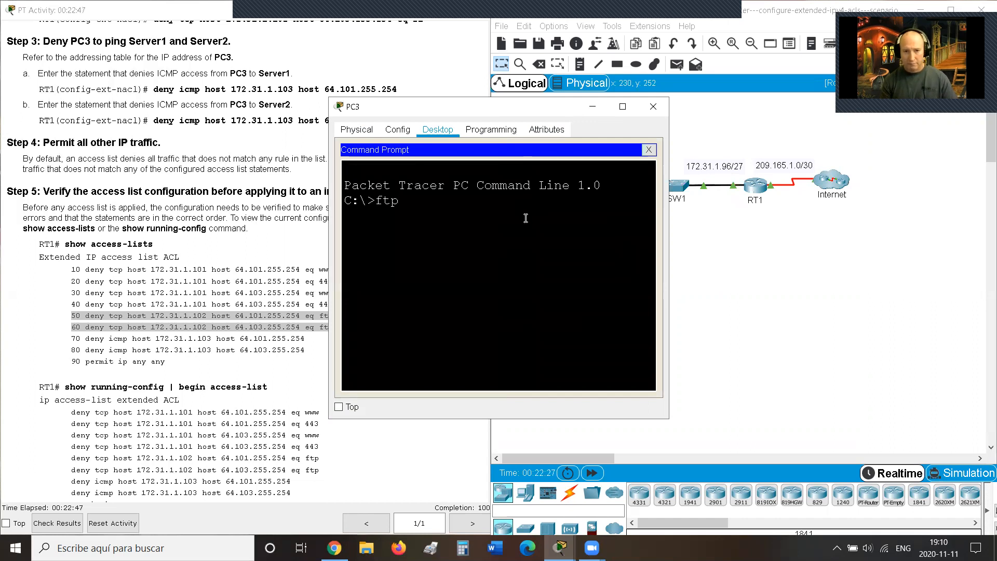
right_click(526, 218)
click(535, 238)
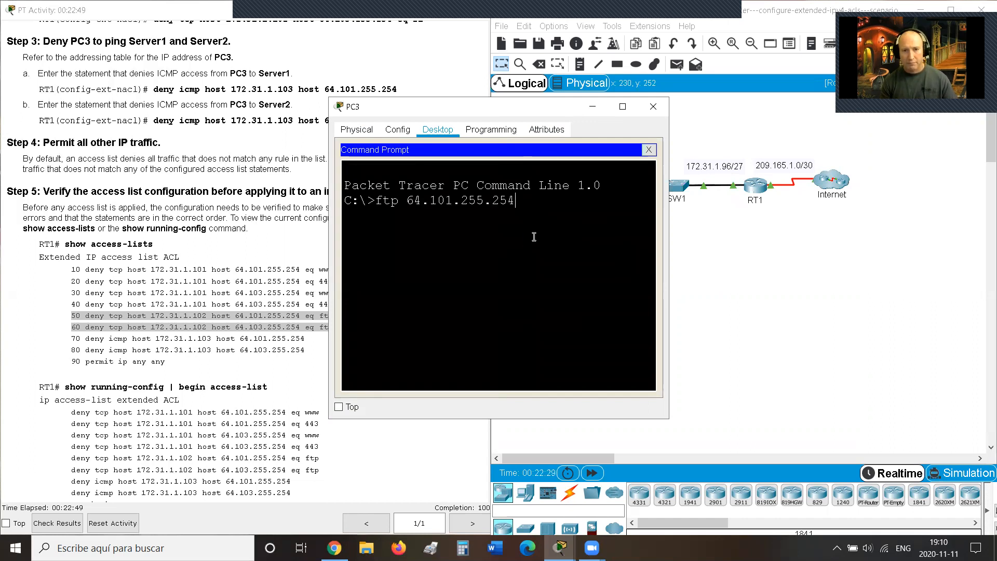
key(Return)
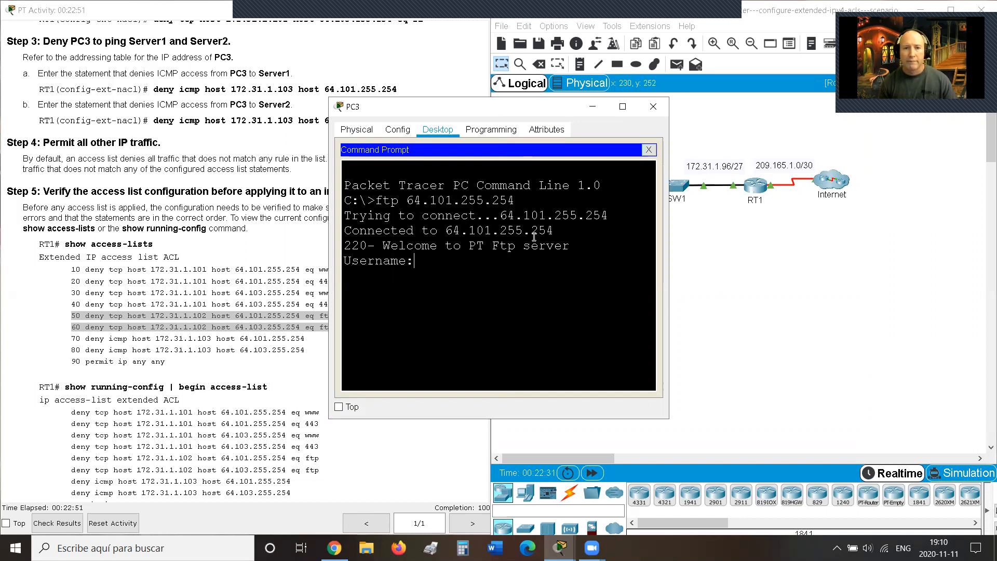
Step: Log in with the FTP credentials, quit the session, and close PC3's prompt and window
text(cisco)
key(Return)
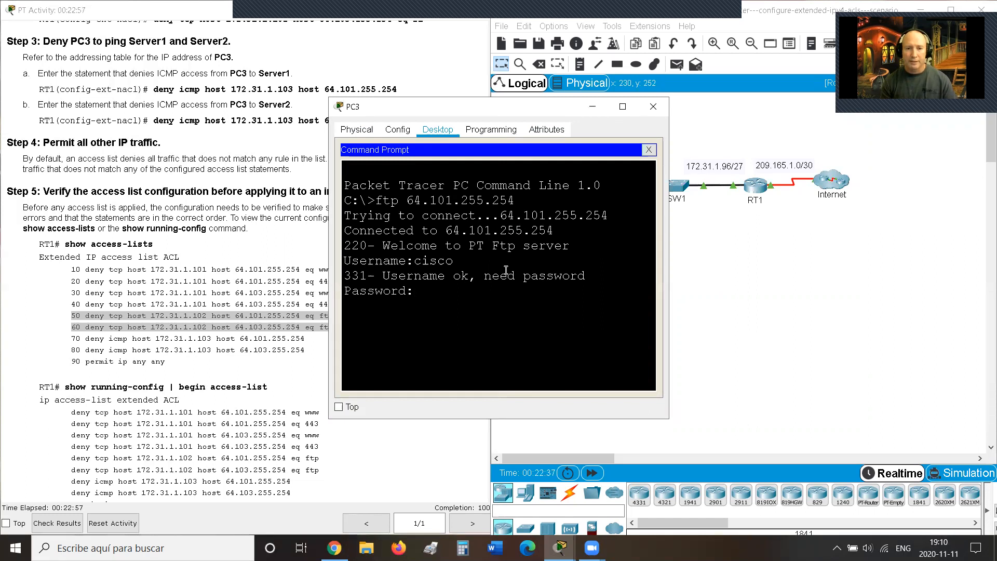
key(Return)
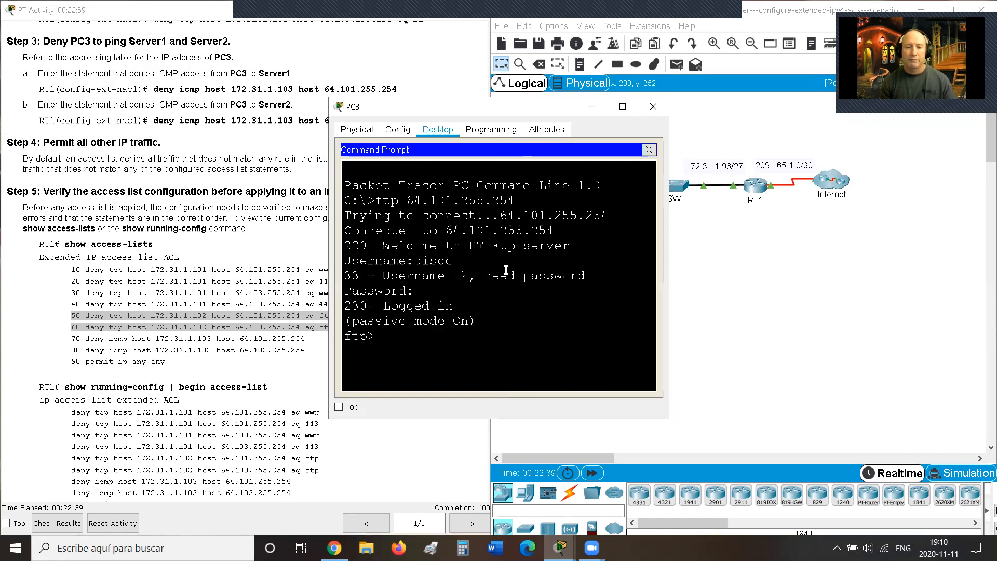
text(e)
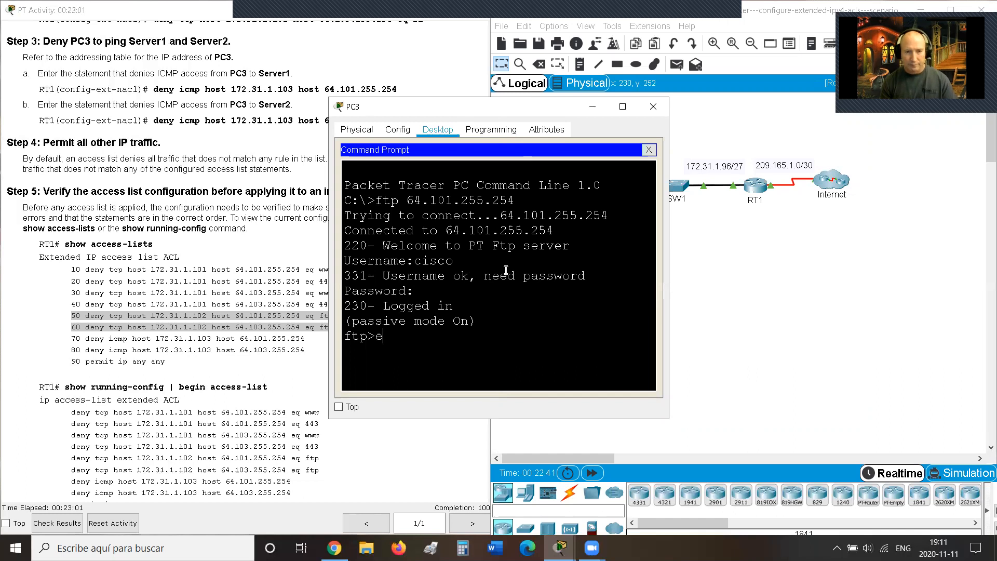
text(nd)
key(Return)
text(quit)
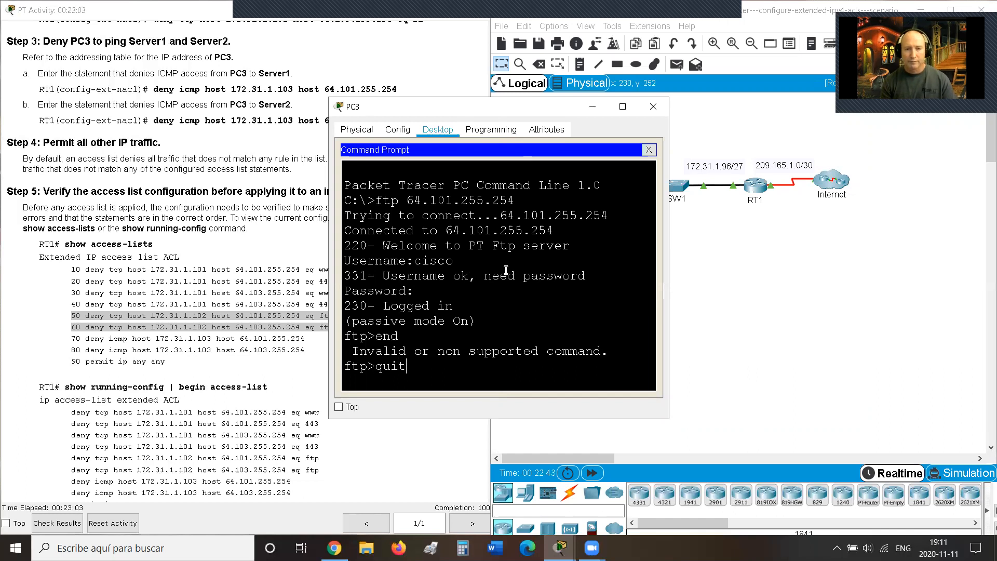
key(Return)
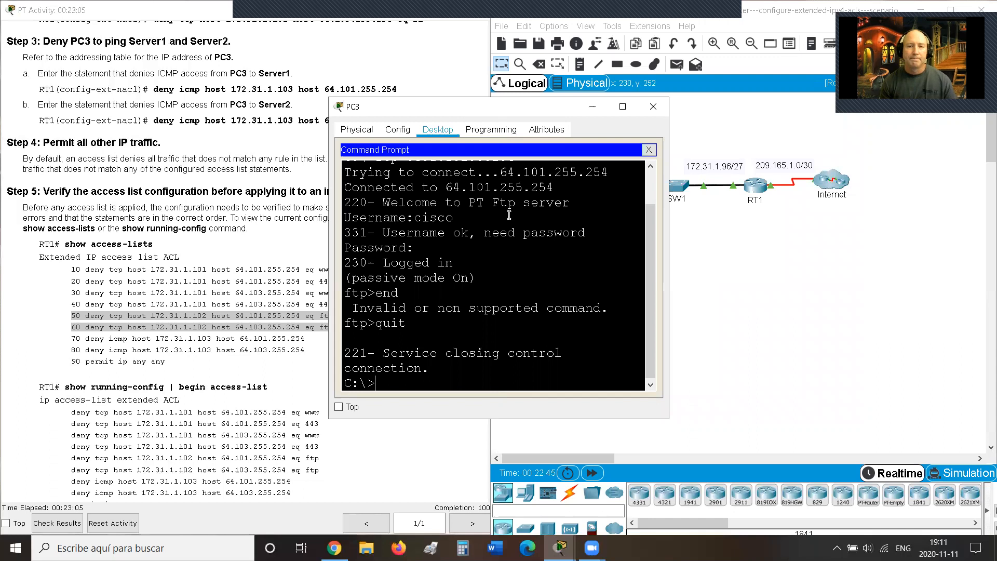
click(649, 150)
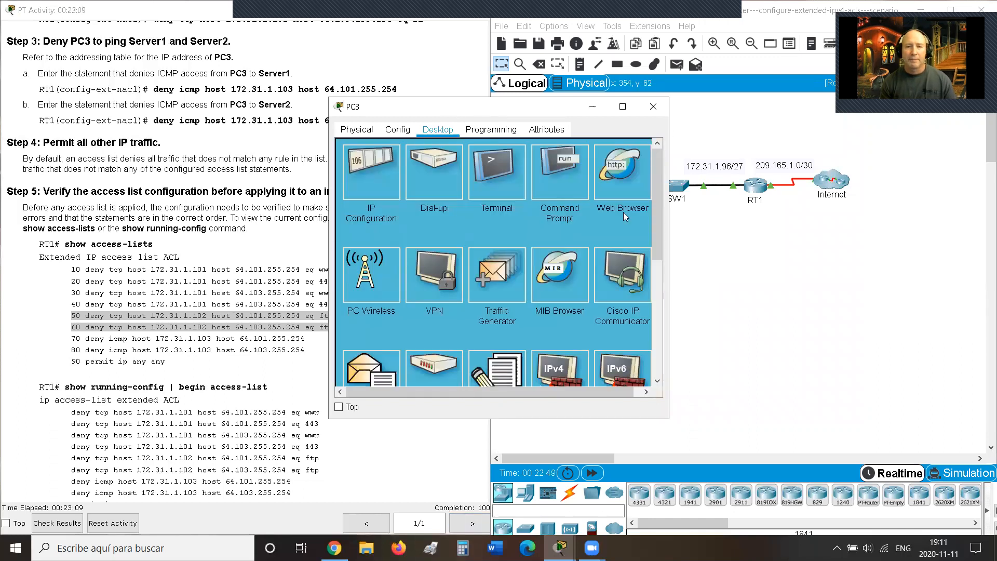
click(652, 107)
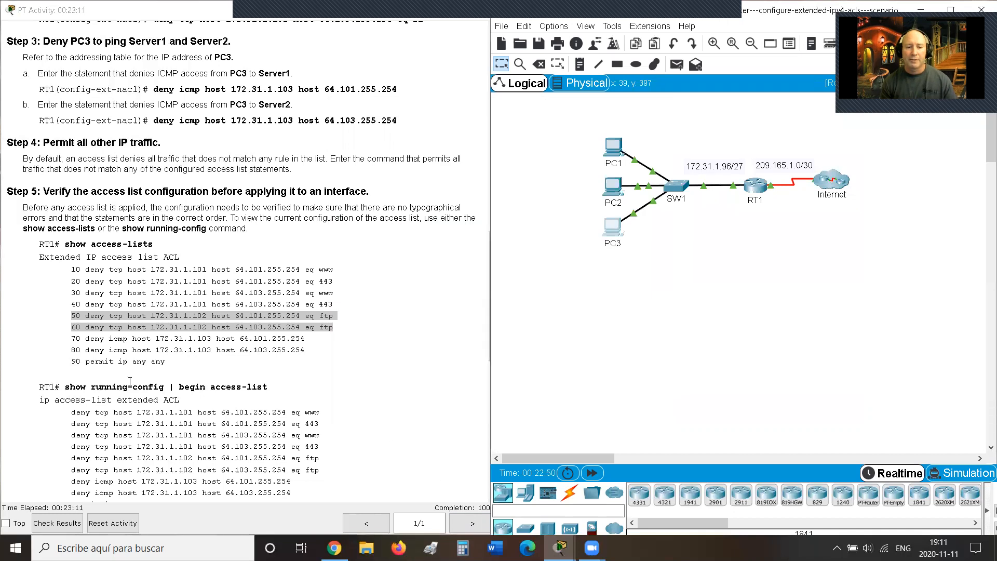
Step: Check Results and view Assessment Items: ACL and G0/0 inbound access-group Correct, 100/100
click(58, 523)
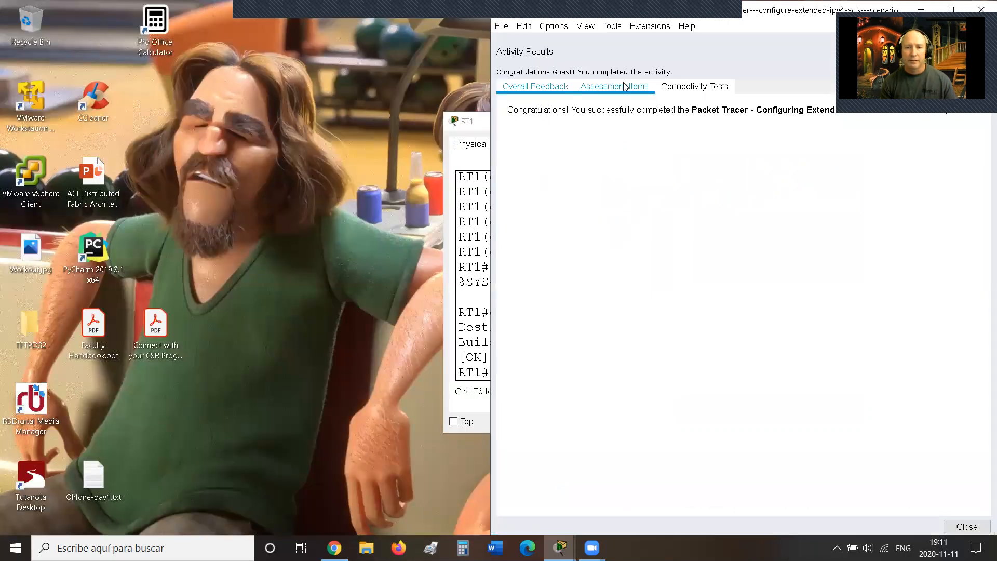
click(623, 87)
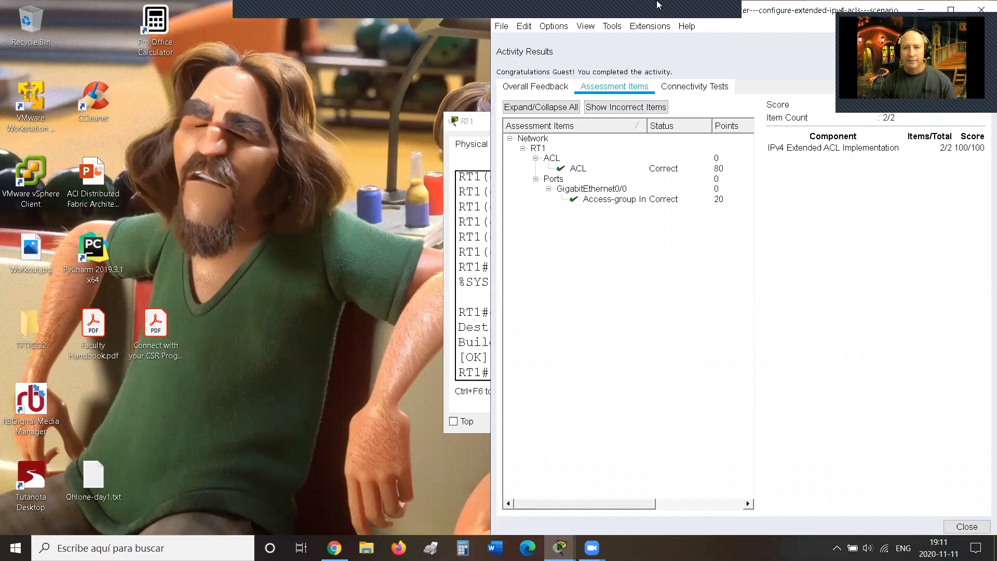
click(707, 5)
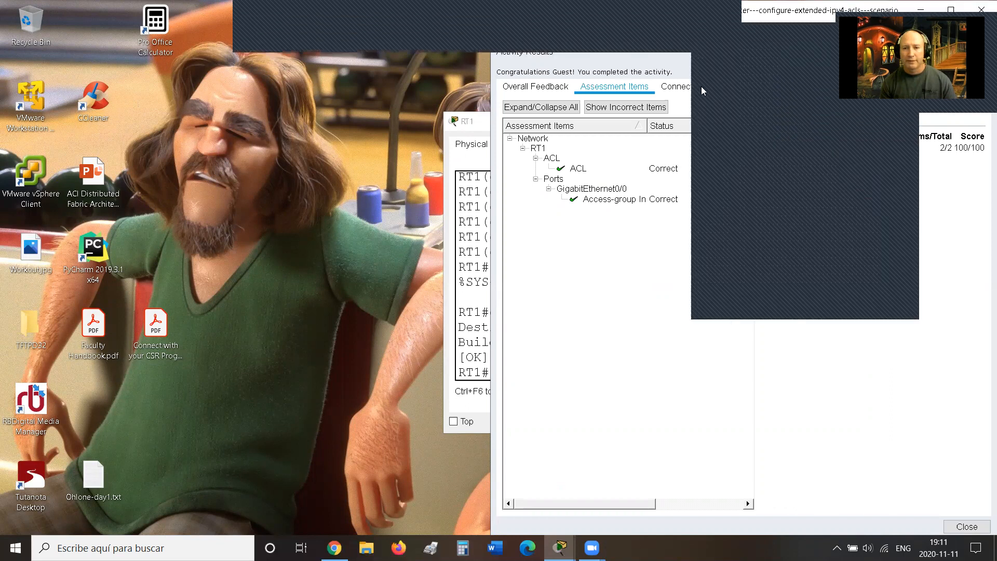